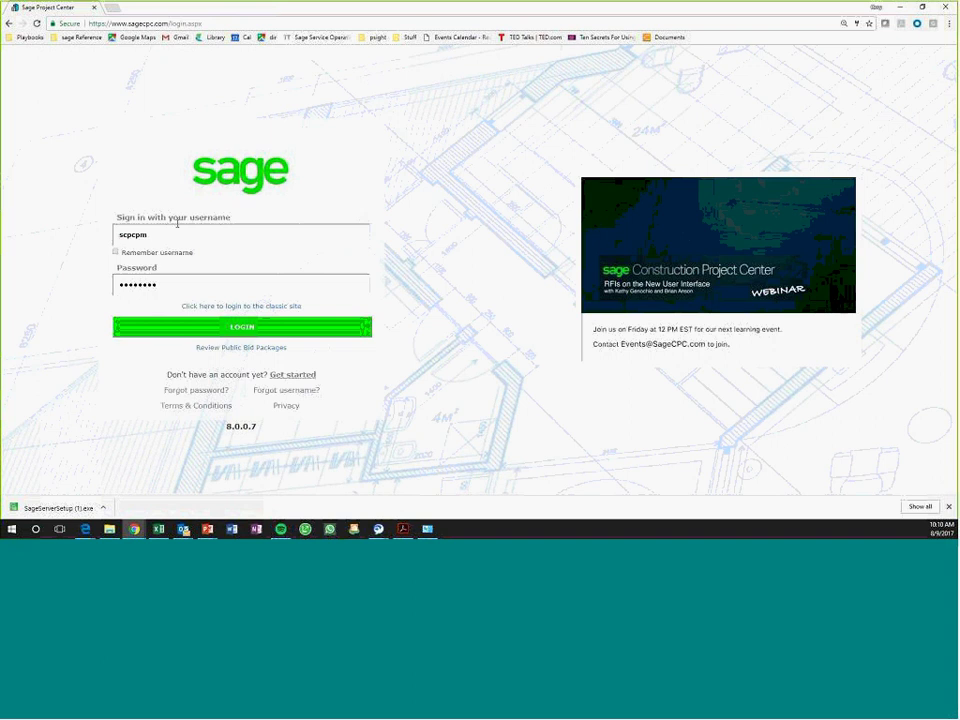
Log in to Sage Construction Project Center with the username and password already filled in
{"action": "left_click", "coordinate": [114, 285]}
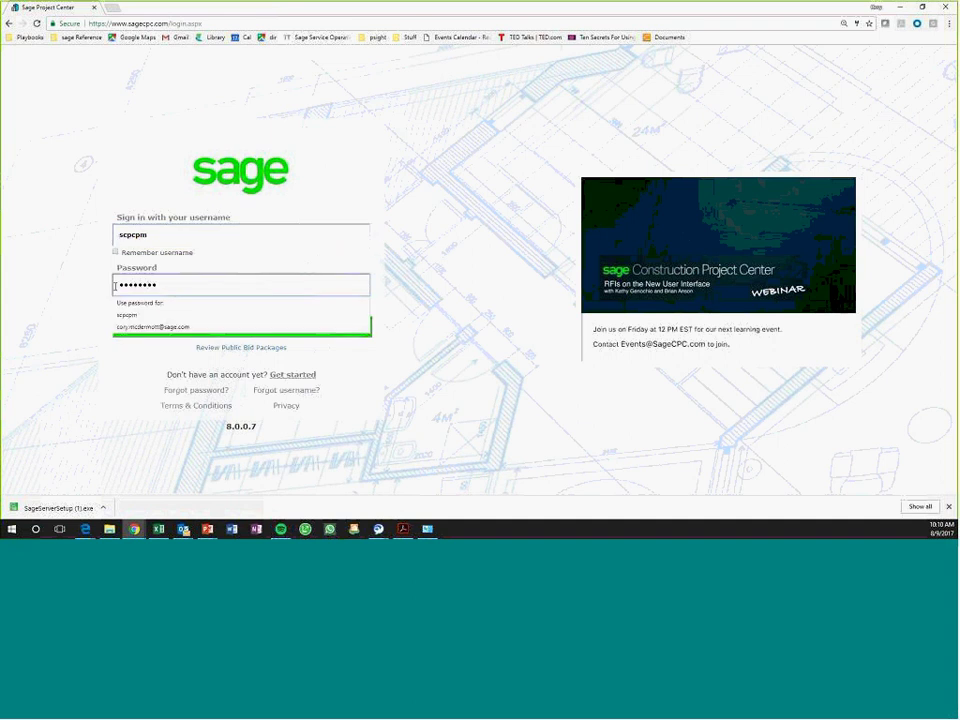
{"action": "left_click", "coordinate": [113, 284]}
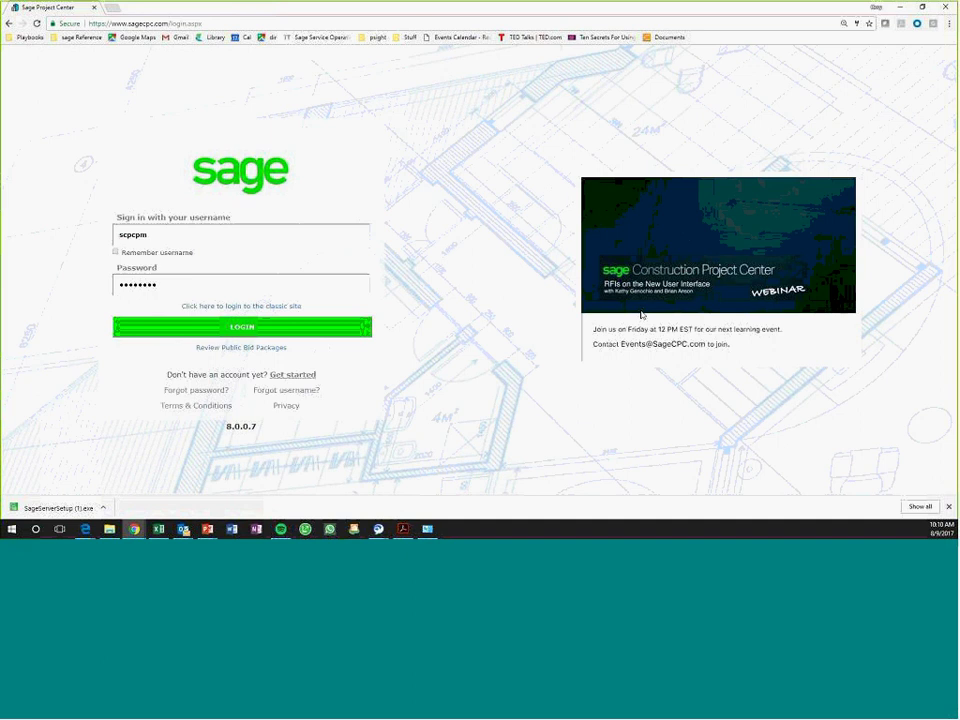
{"action": "left_click", "coordinate": [256, 328]}
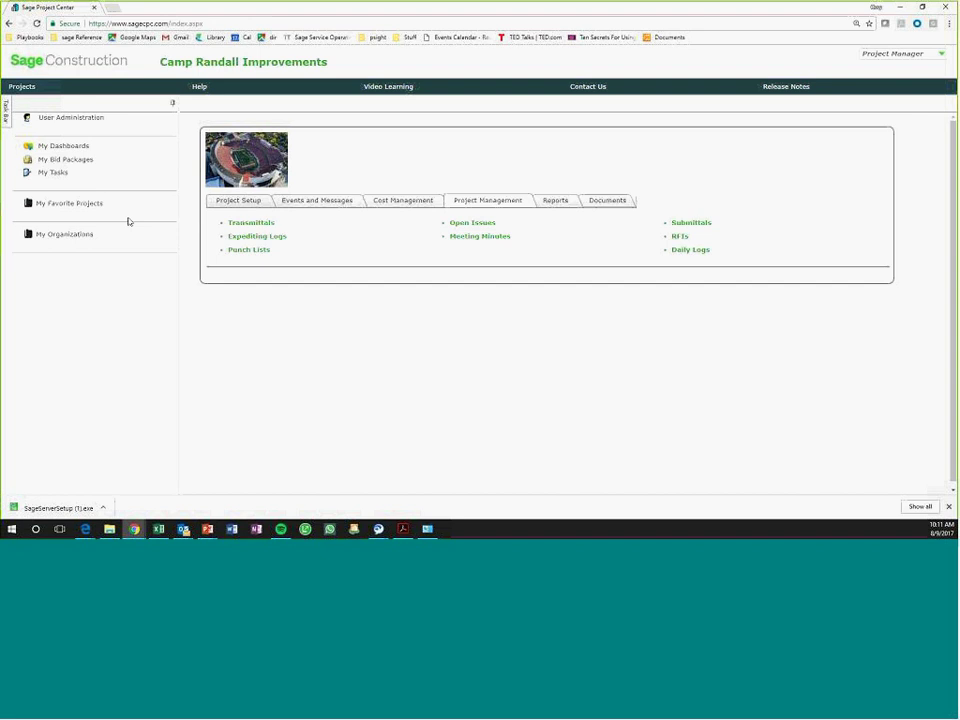
Expand the favorite projects list and open the Sage Construction organization
{"action": "left_click", "coordinate": [77, 209]}
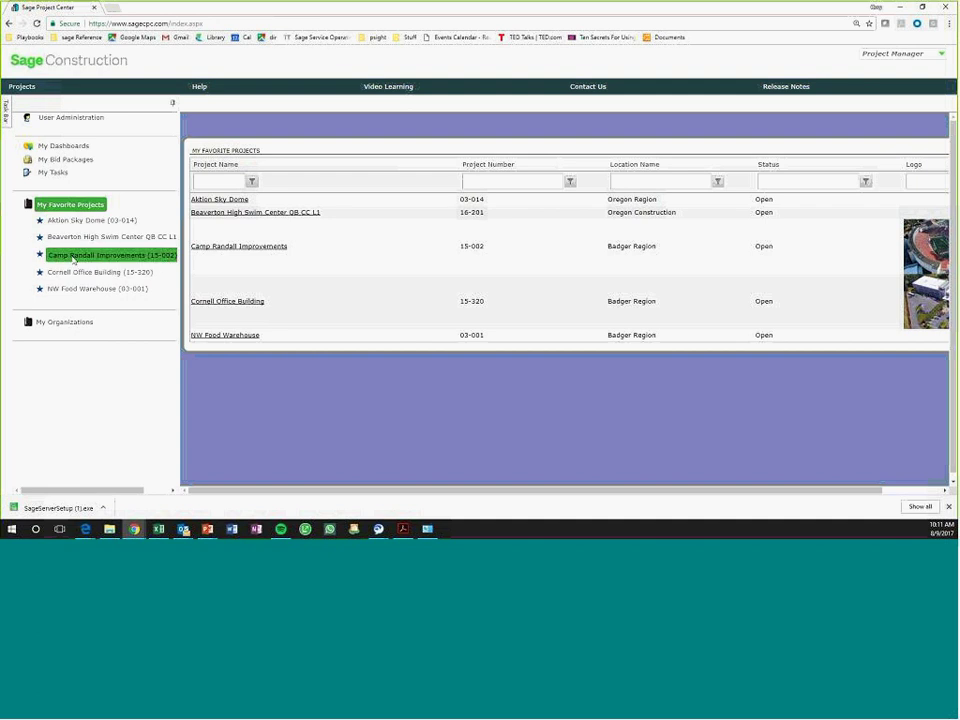
{"action": "left_click", "coordinate": [64, 322]}
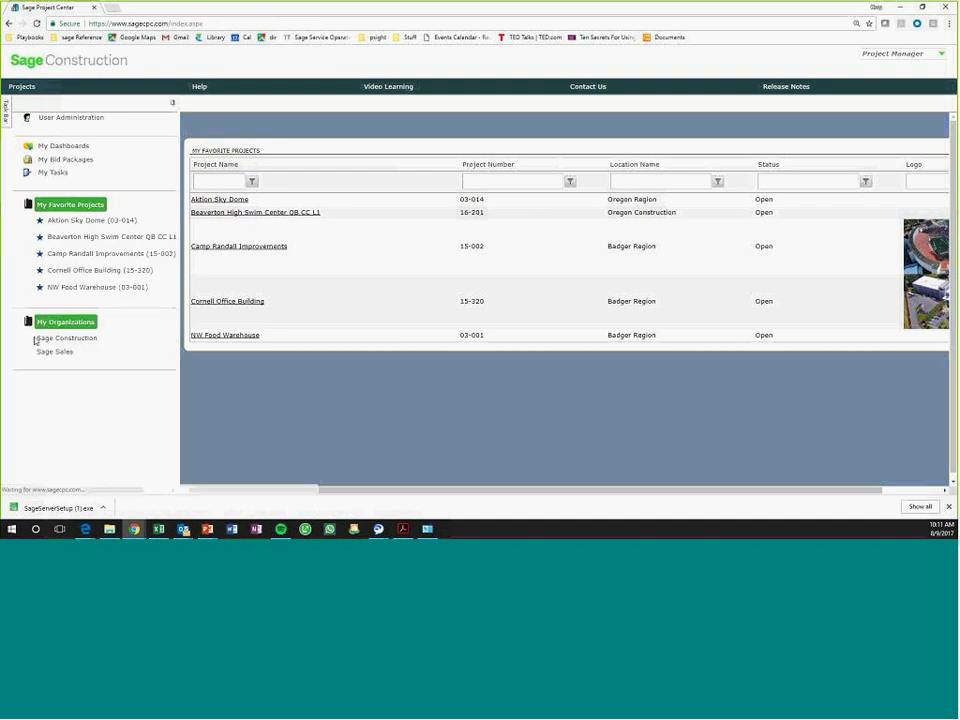
{"action": "left_click", "coordinate": [50, 340]}
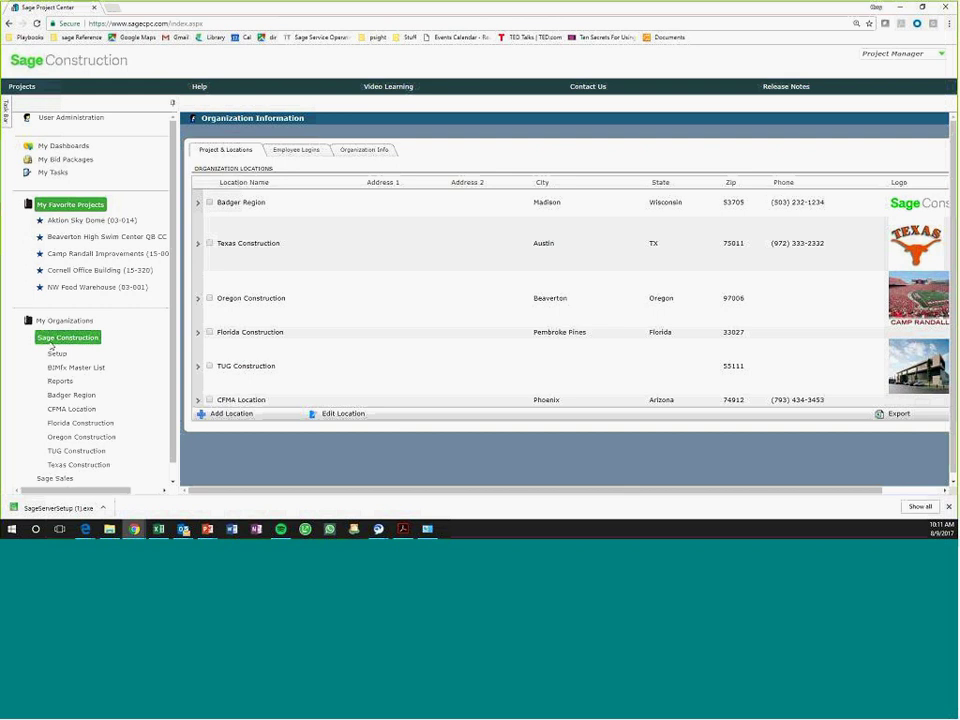
Open the Badger Region location and look through its project list
{"action": "scroll", "coordinate": [51, 347], "scroll_direction": "down", "scroll_amount": 1}
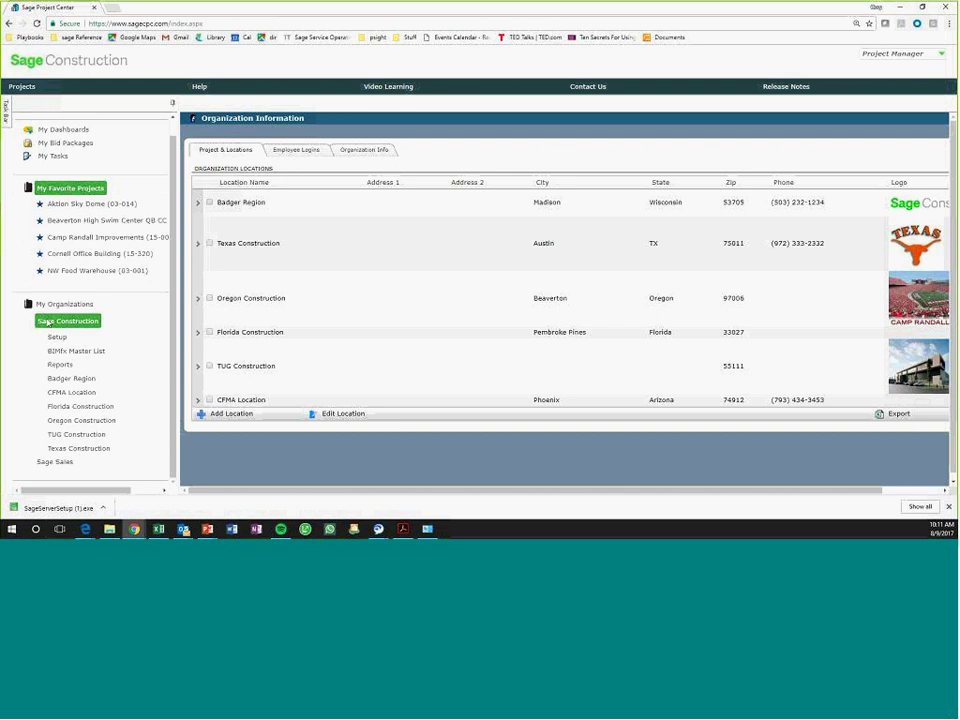
{"action": "left_click", "coordinate": [67, 381]}
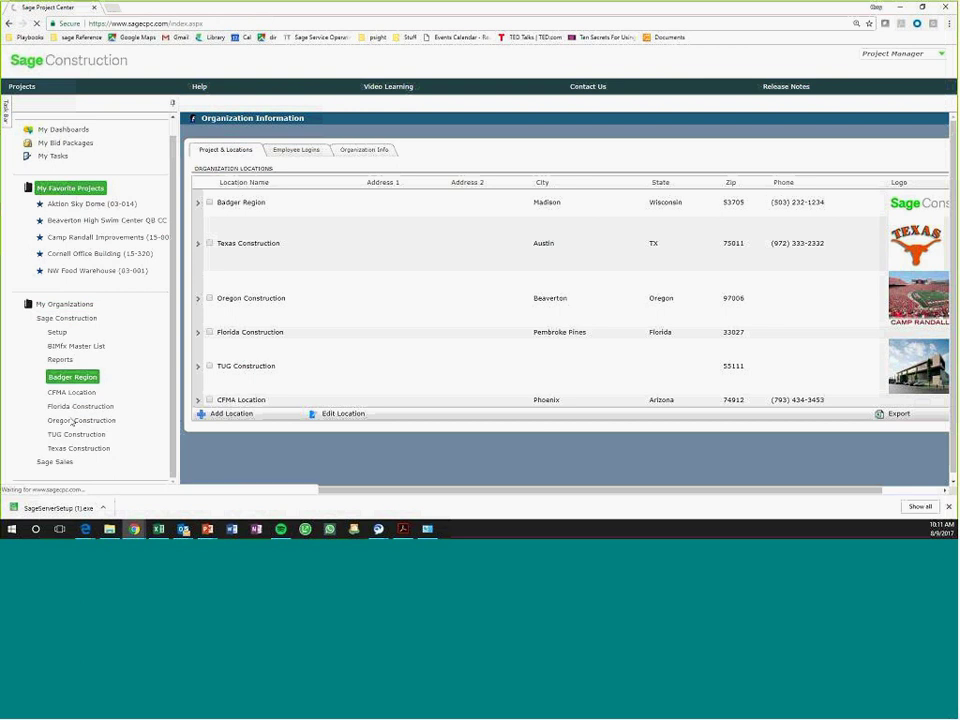
{"action": "scroll", "coordinate": [70, 430], "scroll_direction": "down", "scroll_amount": 10}
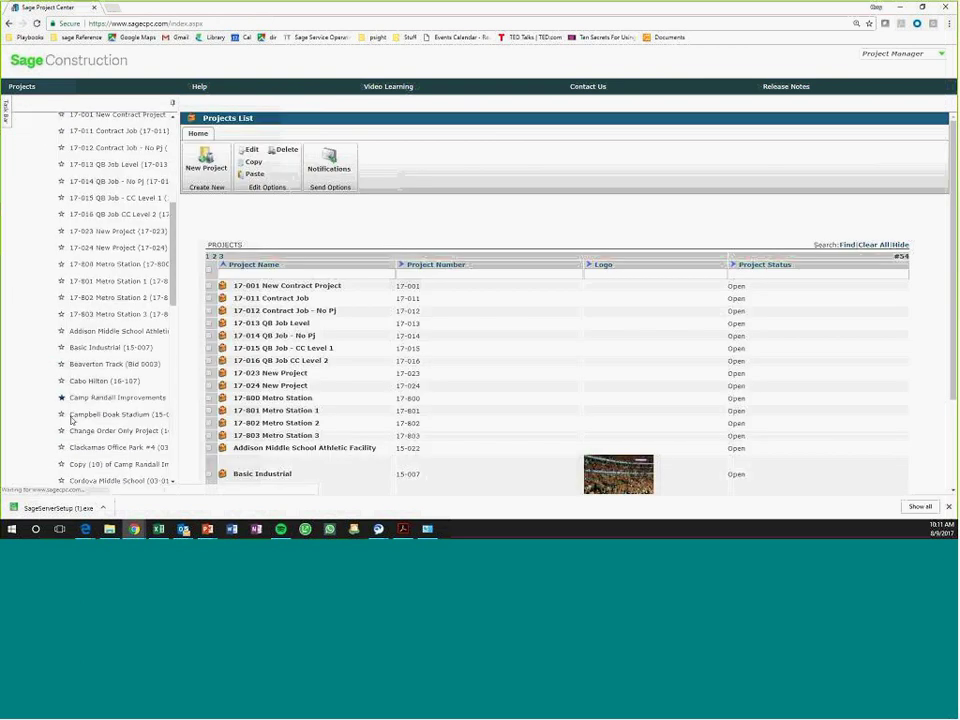
{"action": "scroll", "coordinate": [78, 430], "scroll_direction": "down", "scroll_amount": 6}
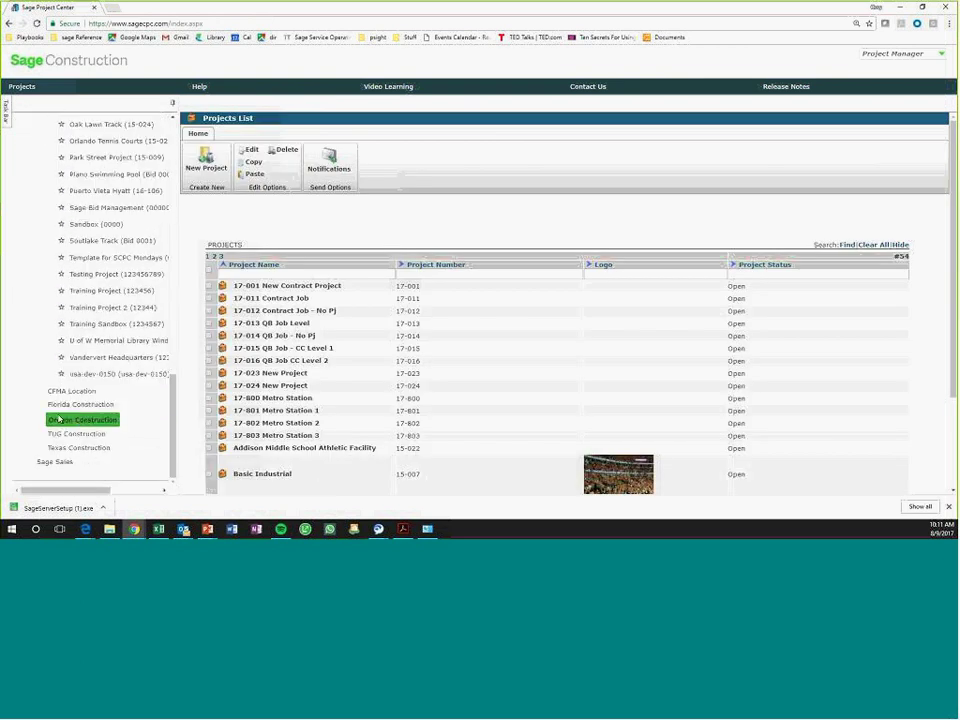
Open the Texas Construction location and mark its Coyote Drive In (16-601) project as a favorite
{"action": "left_click", "coordinate": [58, 450]}
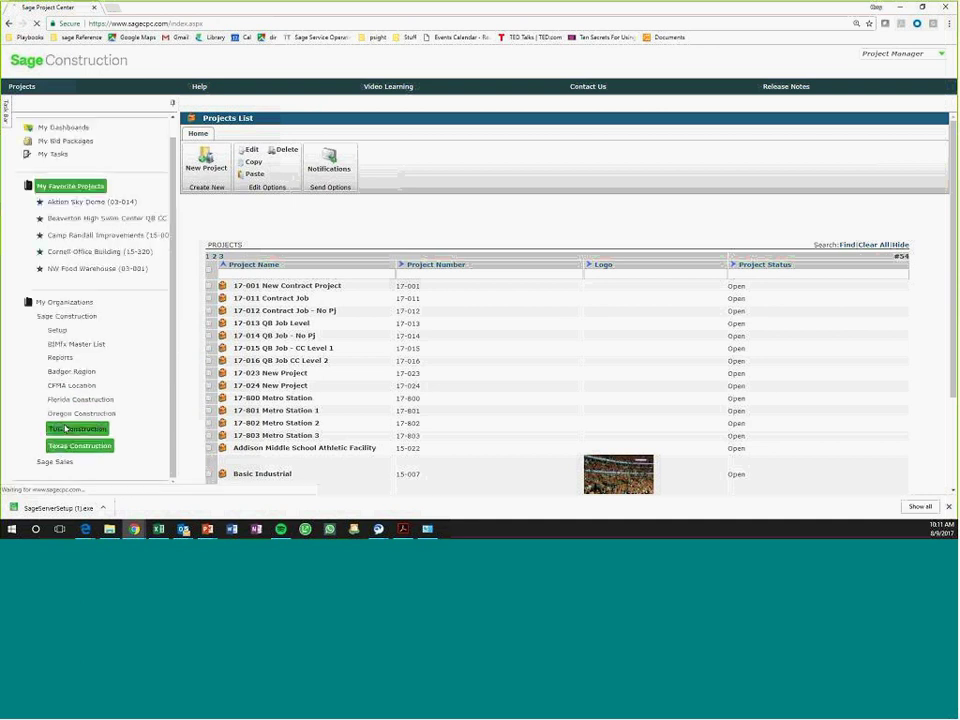
{"action": "scroll", "coordinate": [70, 425], "scroll_direction": "down", "scroll_amount": 5}
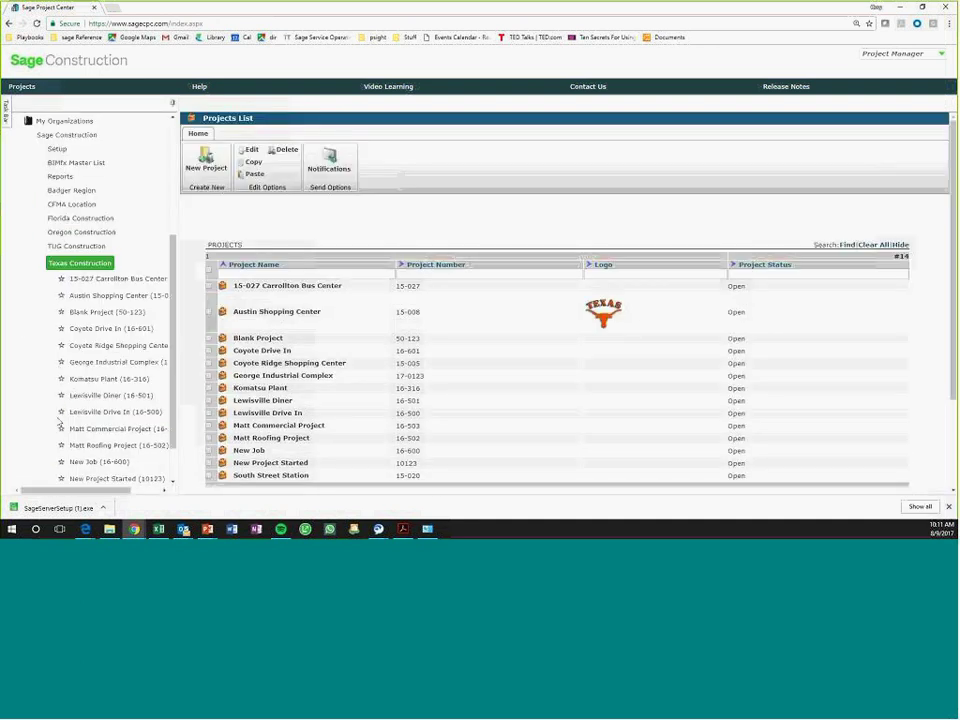
{"action": "scroll", "coordinate": [58, 420], "scroll_direction": "down", "scroll_amount": 1}
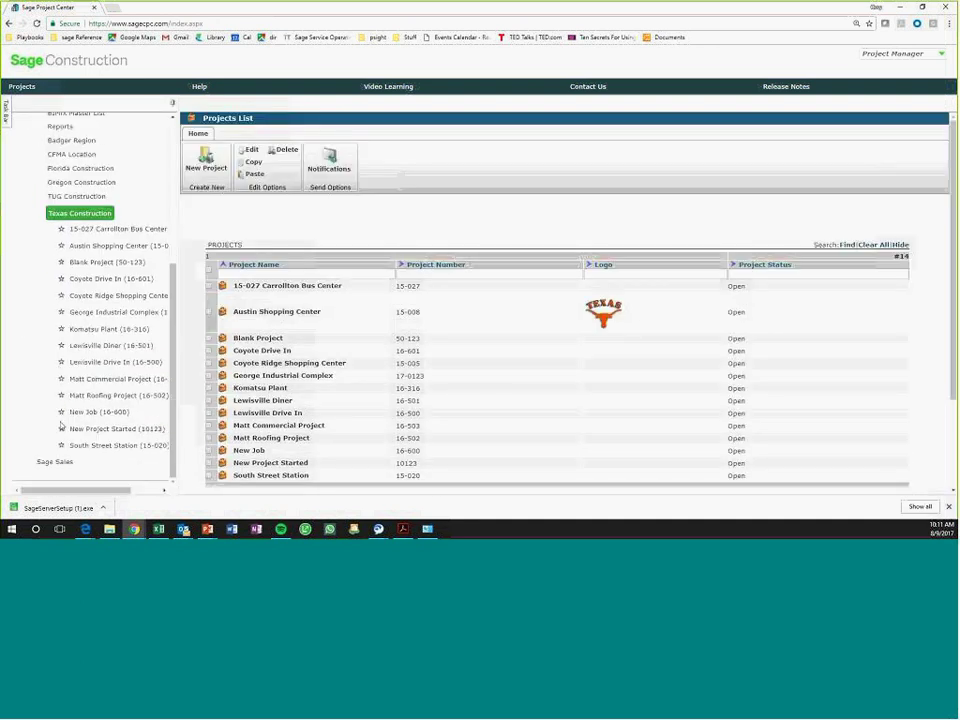
{"action": "left_click", "coordinate": [60, 280]}
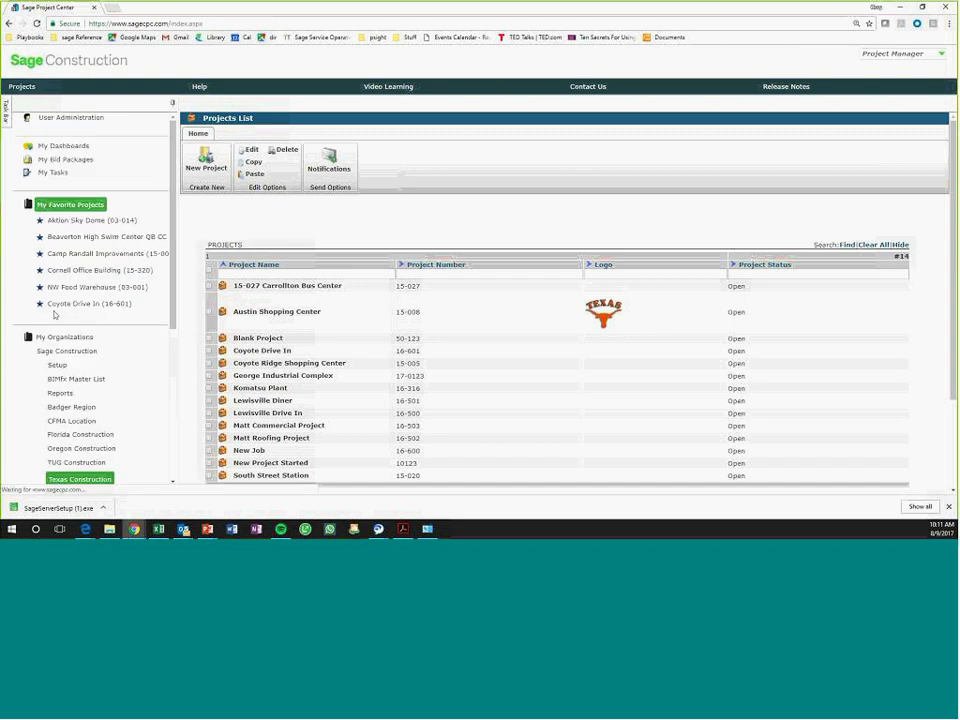
Open the Camp Randall Improvements (15-002) favorite project and point out its Project Management section
{"action": "left_click", "coordinate": [81, 253]}
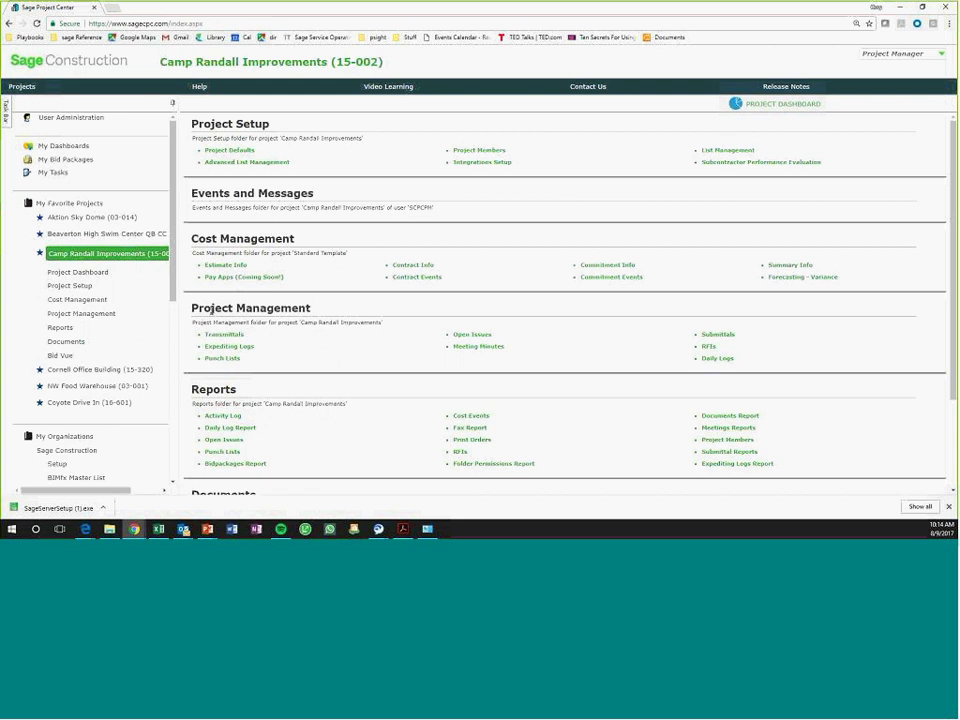
{"action": "left_click_drag", "start_coordinate": [200, 312], "coordinate": [332, 306]}
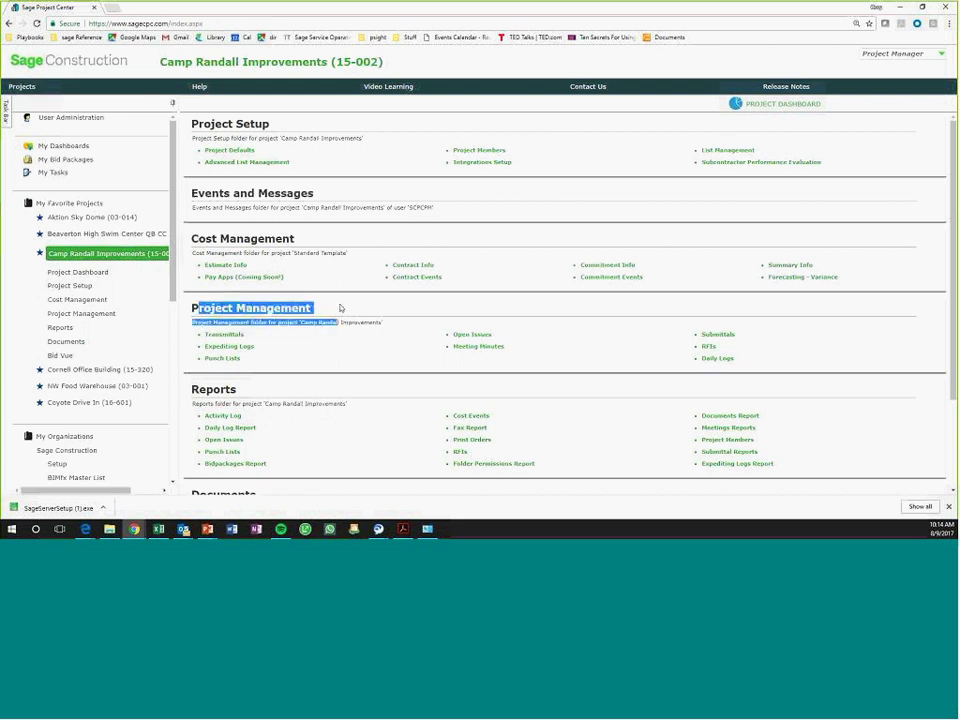
{"action": "left_click", "coordinate": [338, 309]}
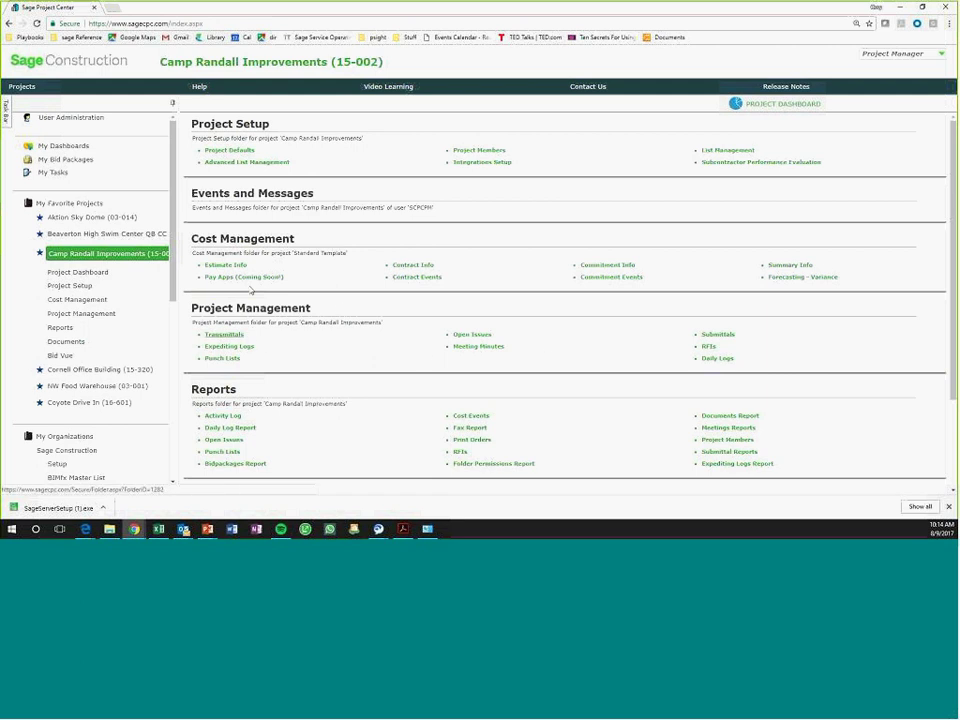
Open the online help and view the Calendar topic under Events & Messages
{"action": "left_click", "coordinate": [194, 88]}
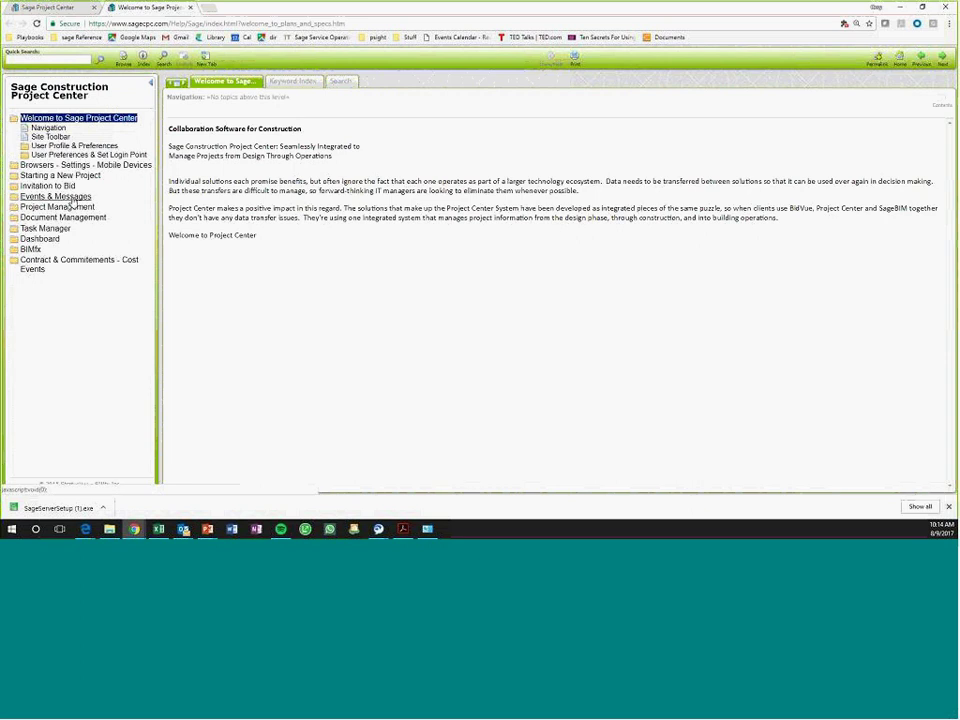
{"action": "left_click", "coordinate": [60, 187]}
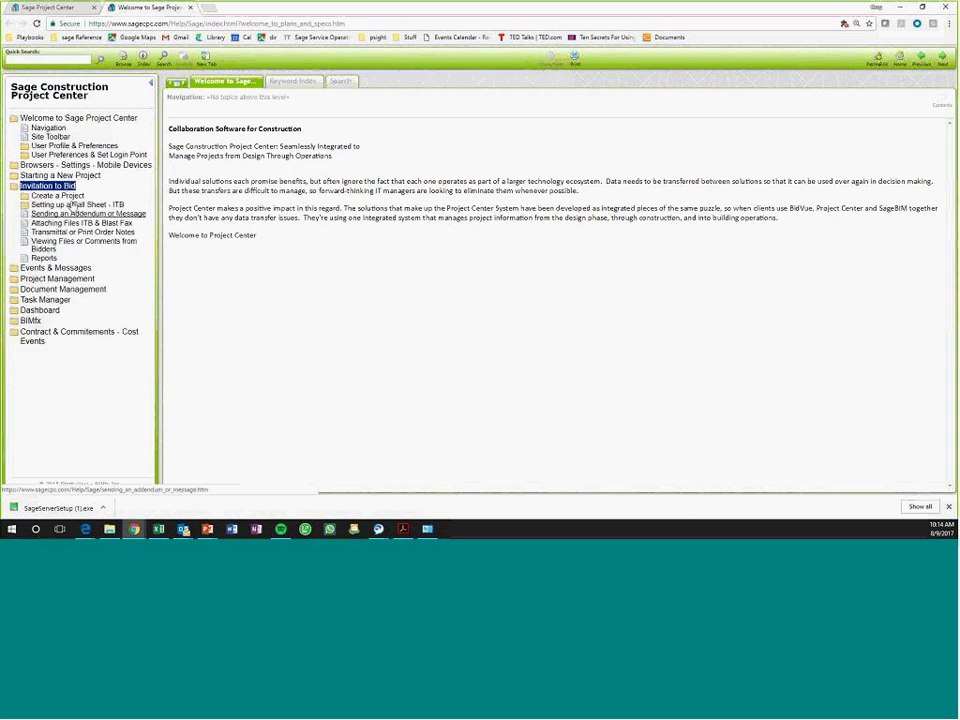
{"action": "left_click", "coordinate": [53, 268]}
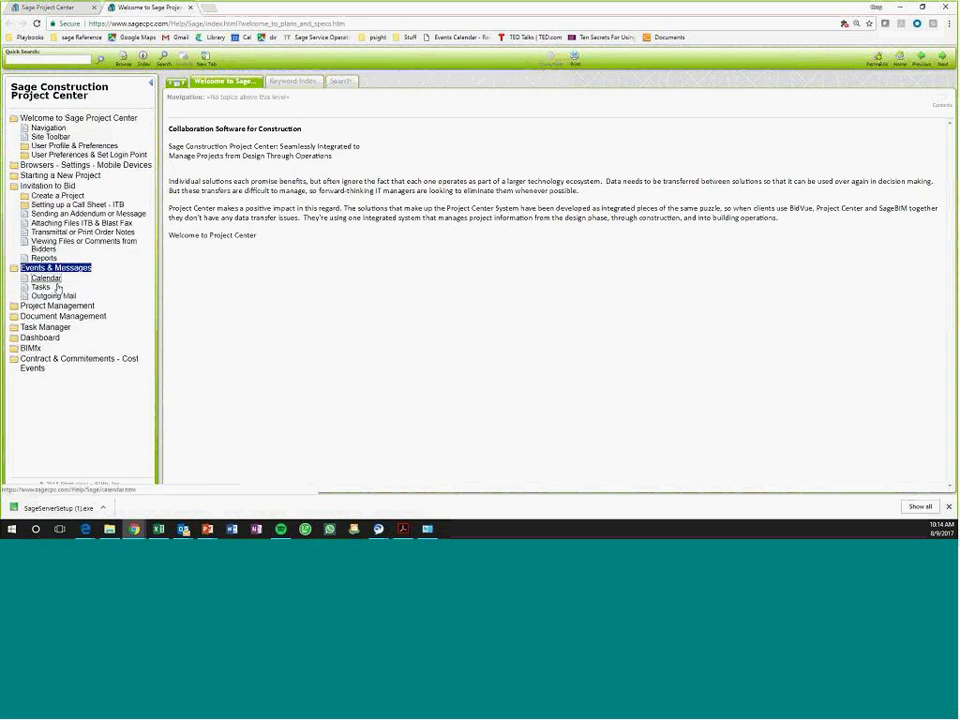
{"action": "left_click", "coordinate": [45, 277]}
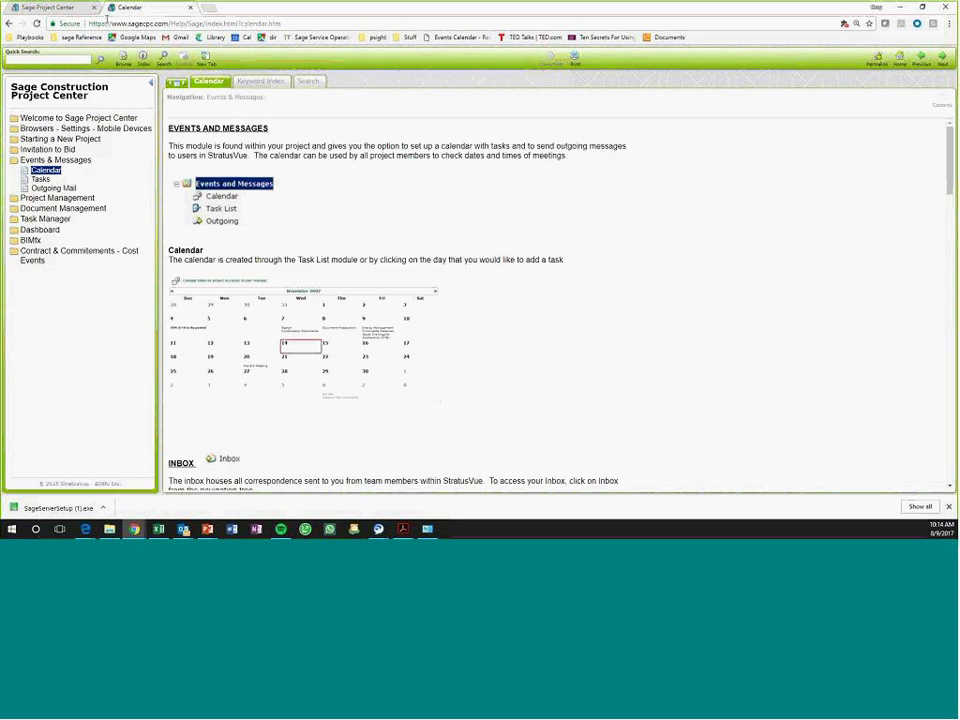
Play the Creating RFIs tutorial from the project site's Video Learning page and close the video
{"action": "left_click", "coordinate": [80, 10]}
{"action": "left_click", "coordinate": [388, 86]}
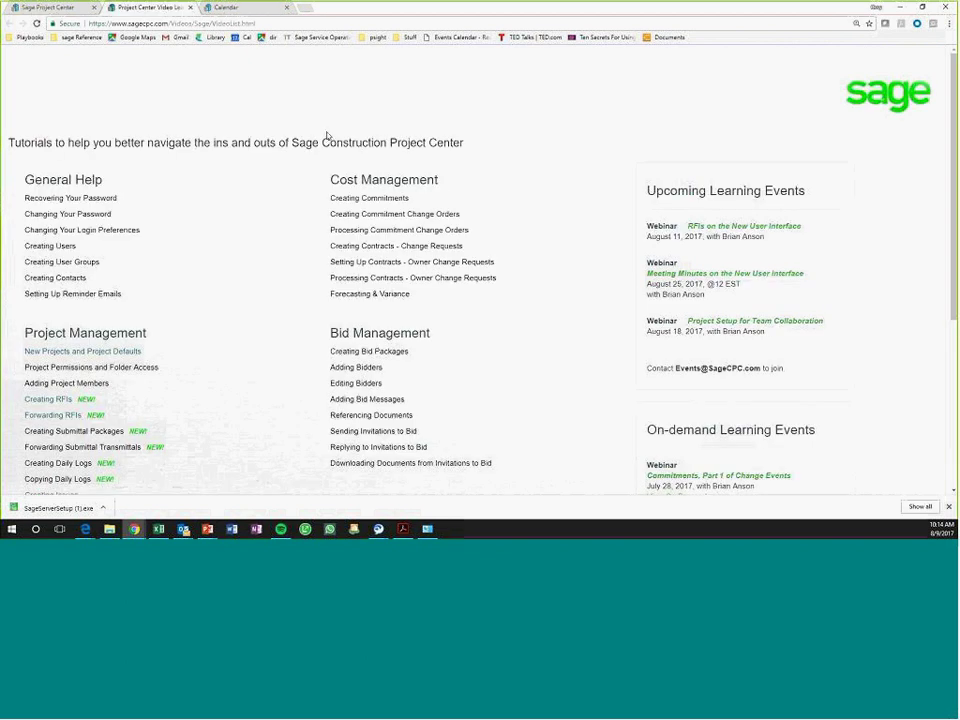
{"action": "scroll", "coordinate": [96, 250], "scroll_direction": "down", "scroll_amount": 1}
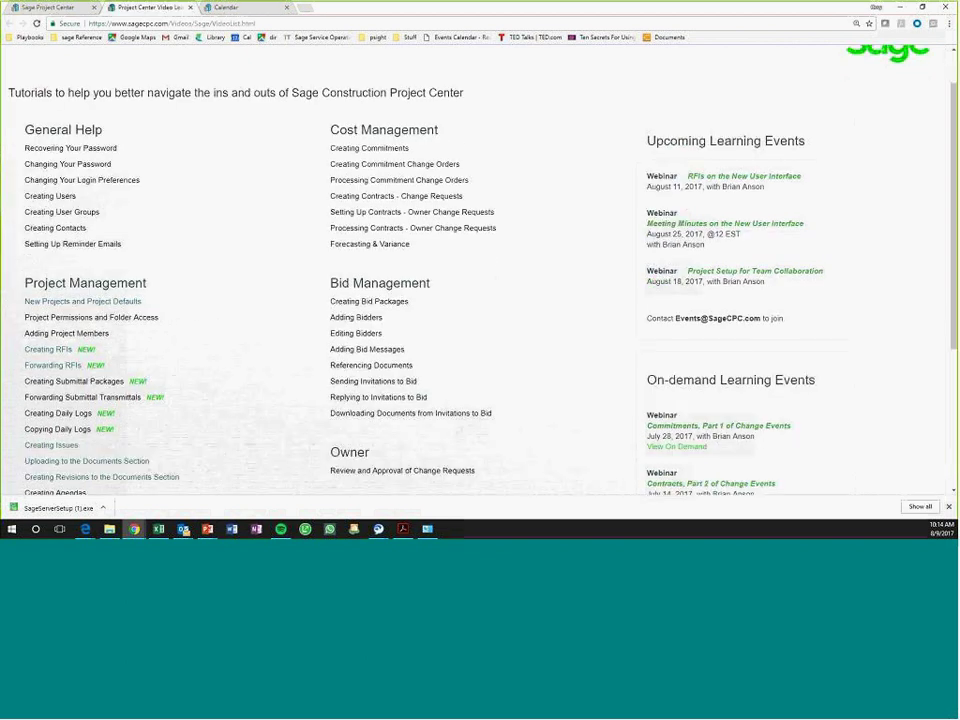
{"action": "left_click", "coordinate": [62, 352]}
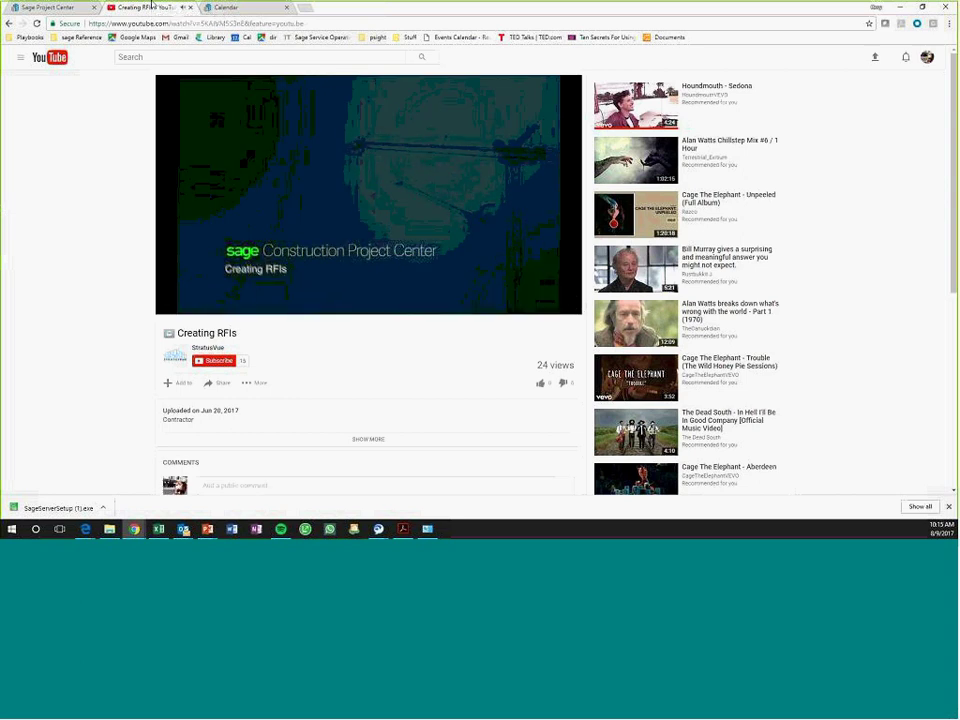
{"action": "middle_click", "coordinate": [152, 5]}
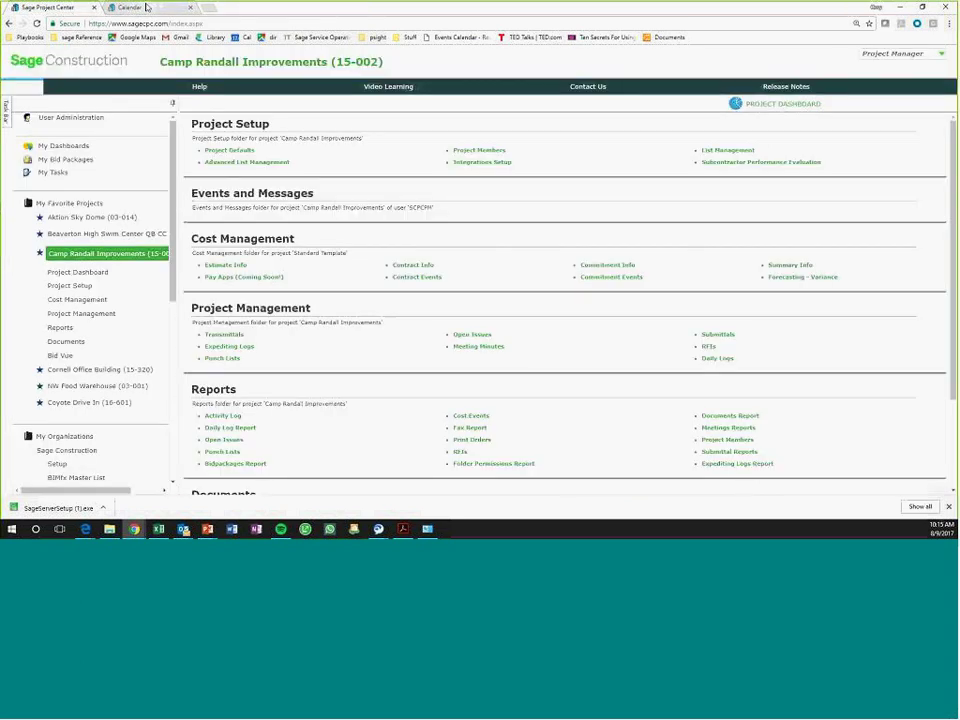
Reopen the Video Learning page and look through its tutorials and learning events
{"action": "left_click", "coordinate": [366, 88]}
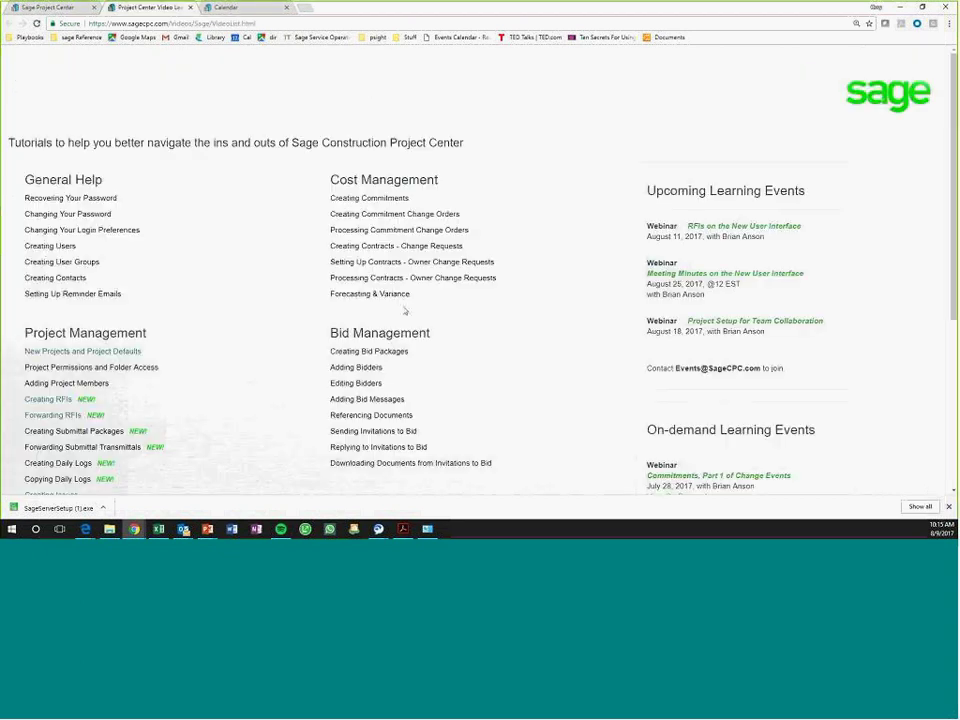
{"action": "scroll", "coordinate": [405, 318], "scroll_direction": "down", "scroll_amount": 2}
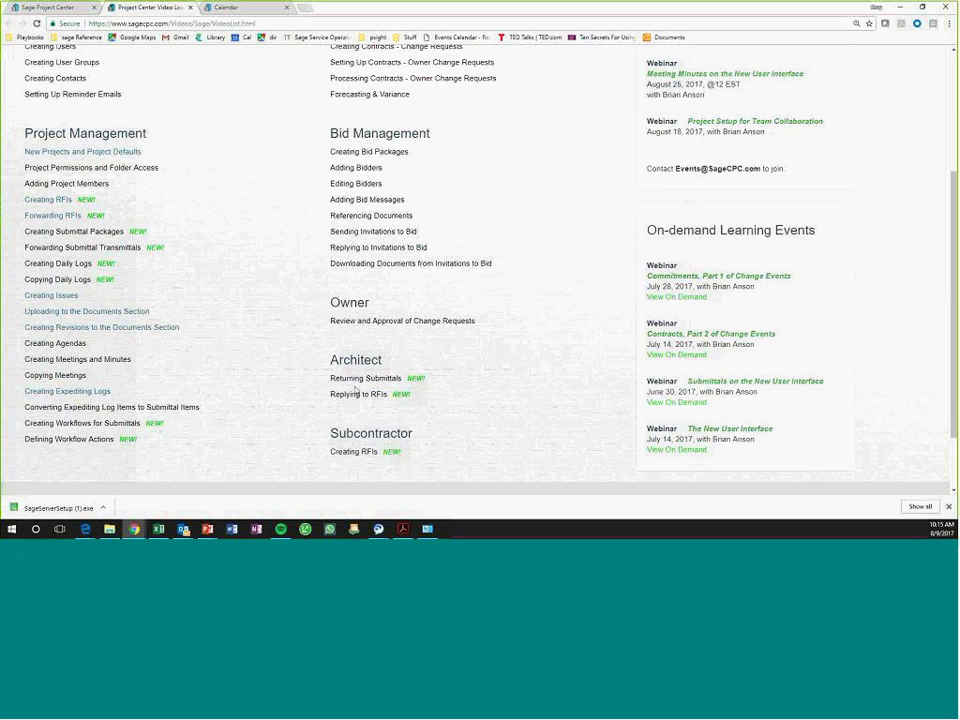
{"action": "scroll", "coordinate": [345, 390], "scroll_direction": "up", "scroll_amount": 2}
{"action": "scroll", "coordinate": [343, 386], "scroll_direction": "down", "scroll_amount": 2}
Return to the Camp Randall Improvements project, open the Contractor folder of its RFIs and look through the RFI log
{"action": "left_click", "coordinate": [48, 6]}
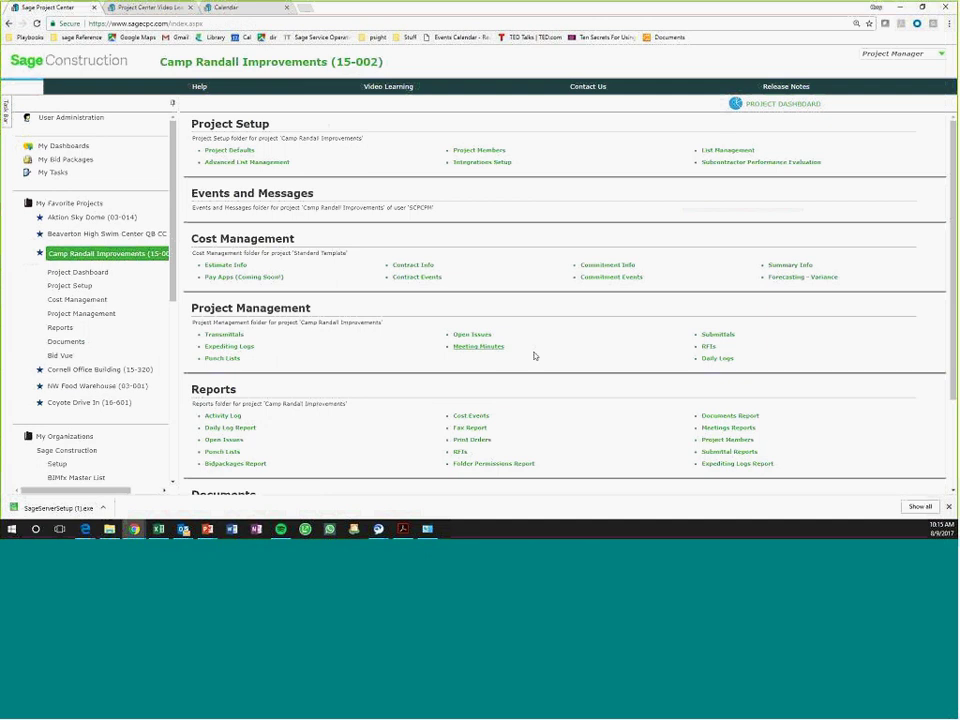
{"action": "left_click", "coordinate": [708, 347]}
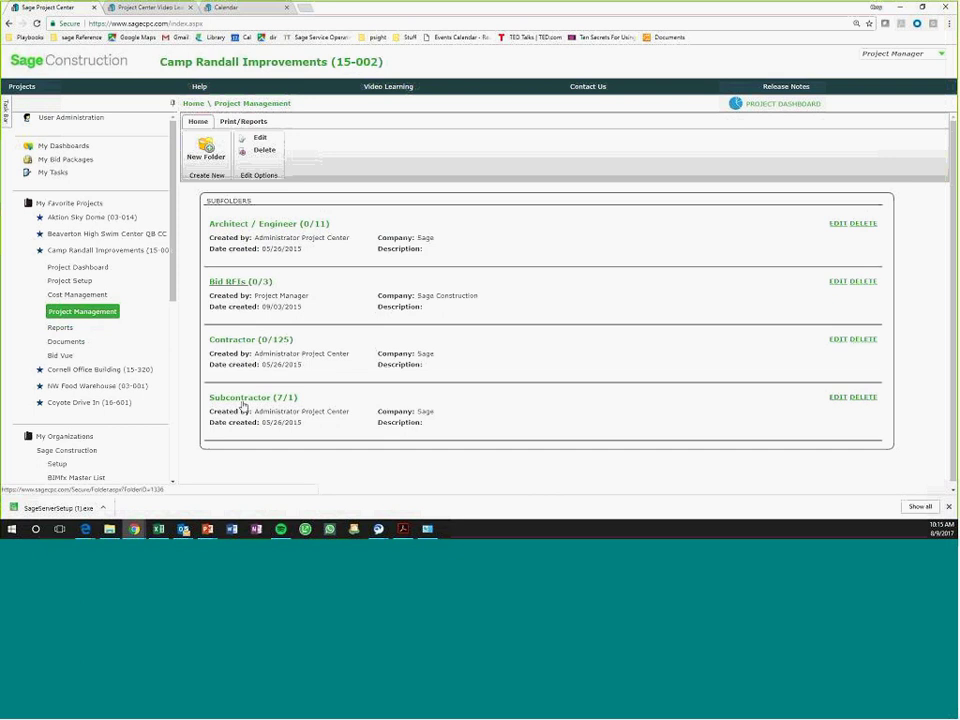
{"action": "left_click", "coordinate": [231, 341]}
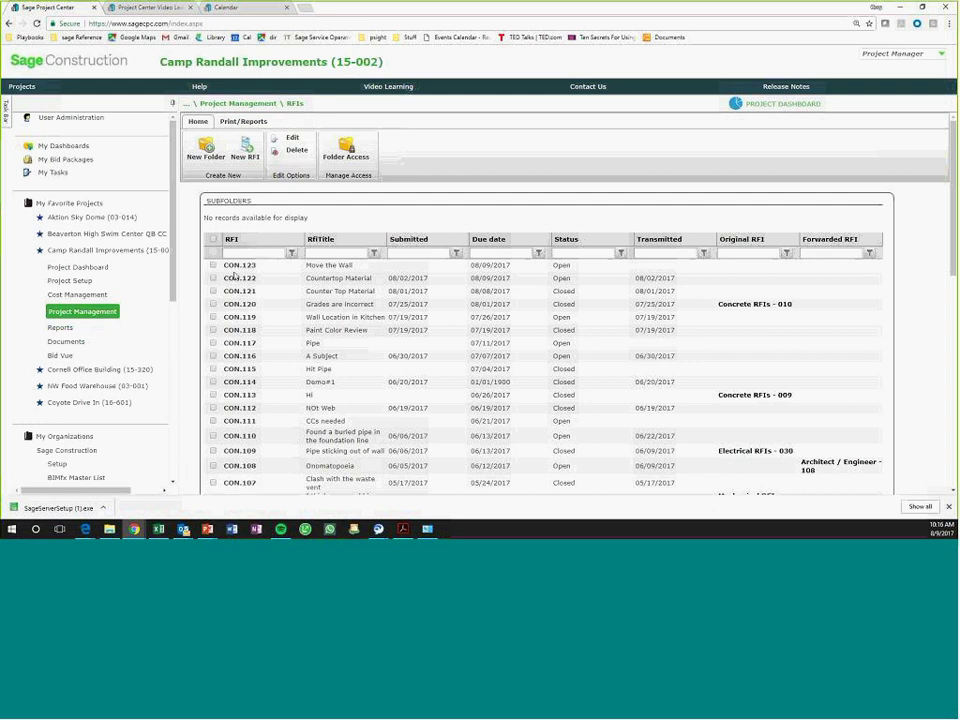
{"action": "scroll", "coordinate": [236, 284], "scroll_direction": "down", "scroll_amount": 1}
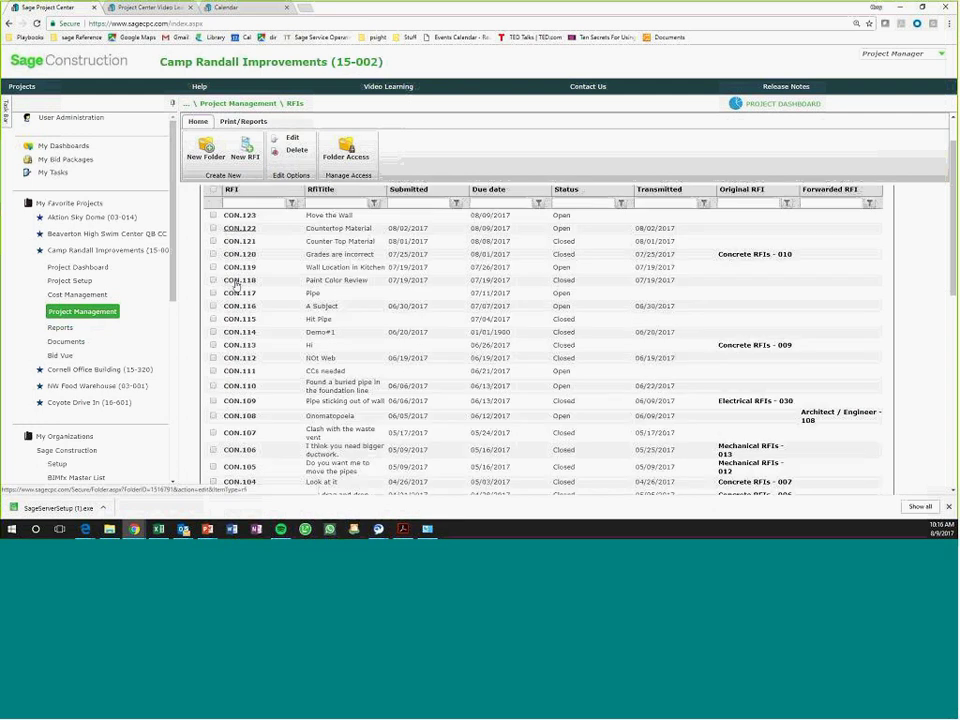
{"action": "scroll", "coordinate": [238, 285], "scroll_direction": "down", "scroll_amount": 1}
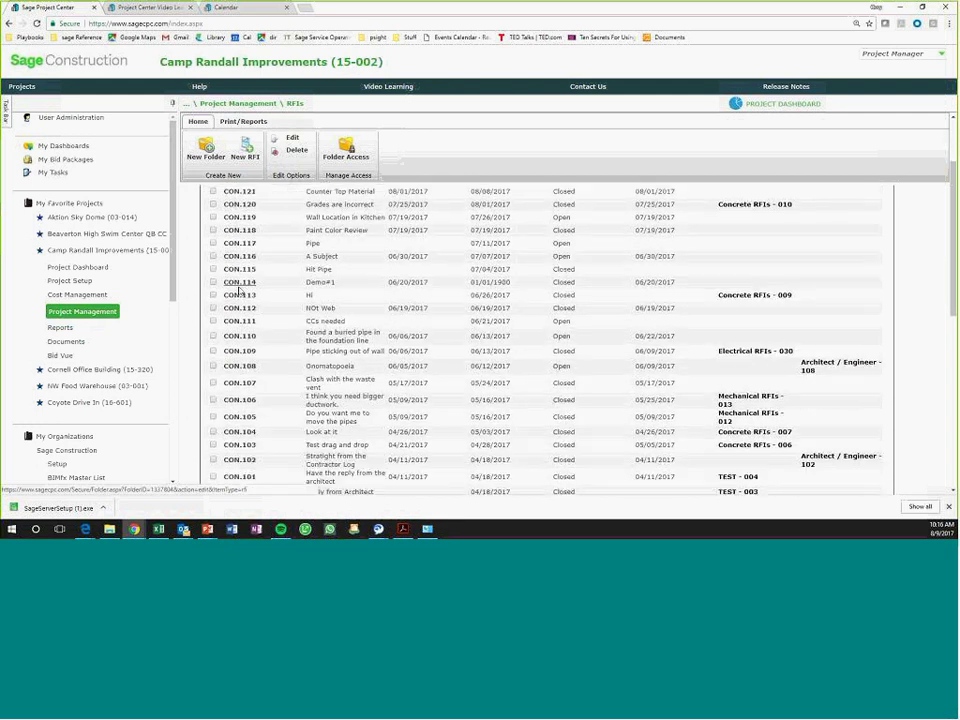
{"action": "scroll", "coordinate": [240, 289], "scroll_direction": "down", "scroll_amount": 2}
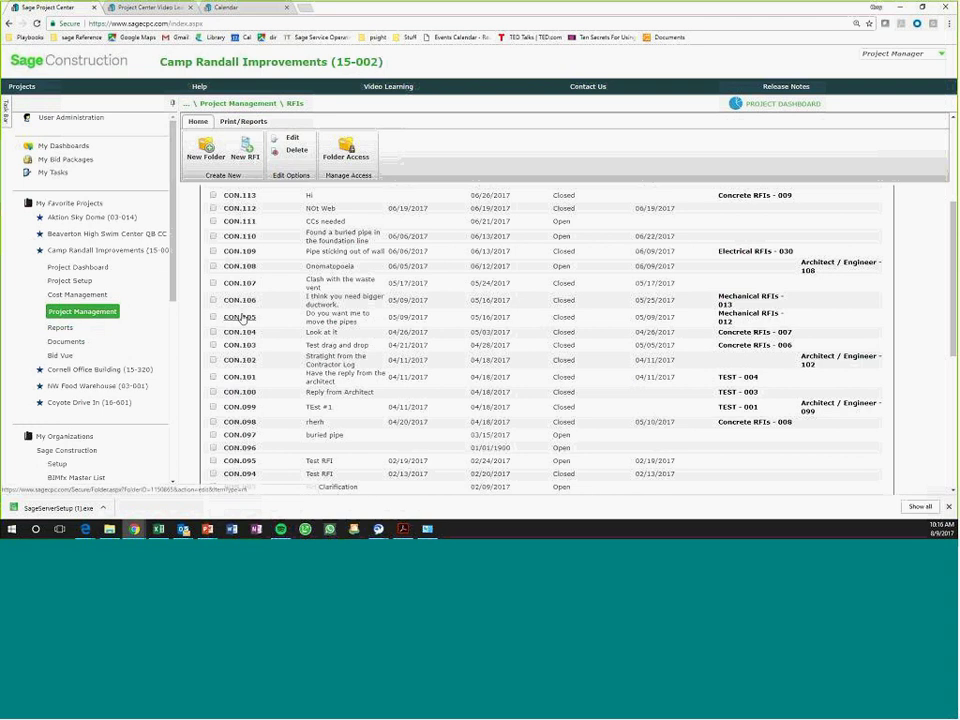
{"action": "scroll", "coordinate": [245, 330], "scroll_direction": "down", "scroll_amount": 1}
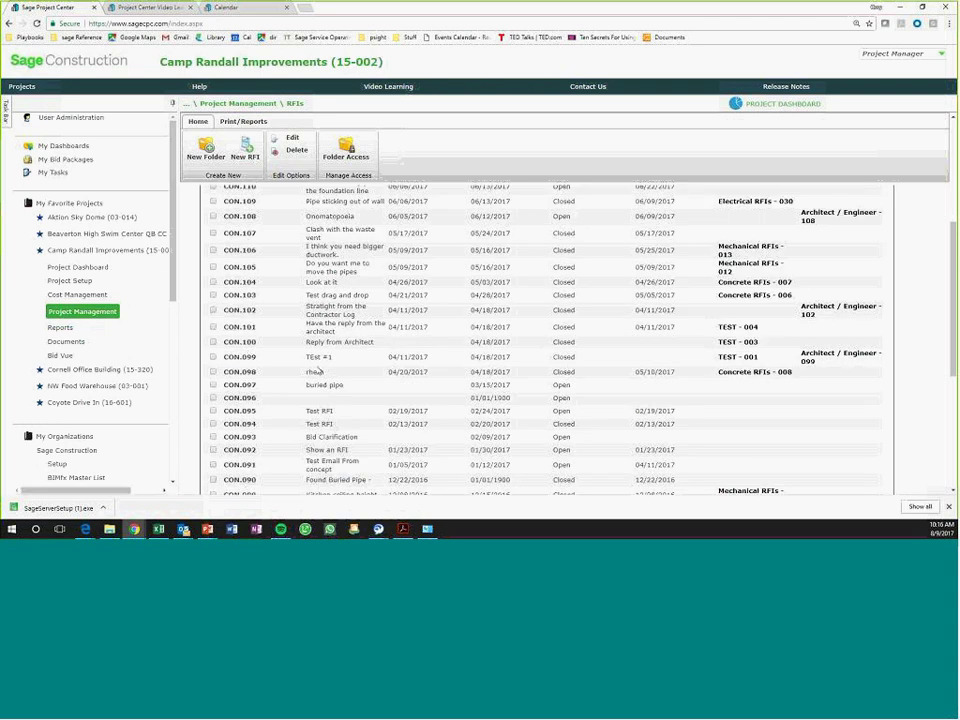
{"action": "scroll", "coordinate": [380, 386], "scroll_direction": "up", "scroll_amount": 5}
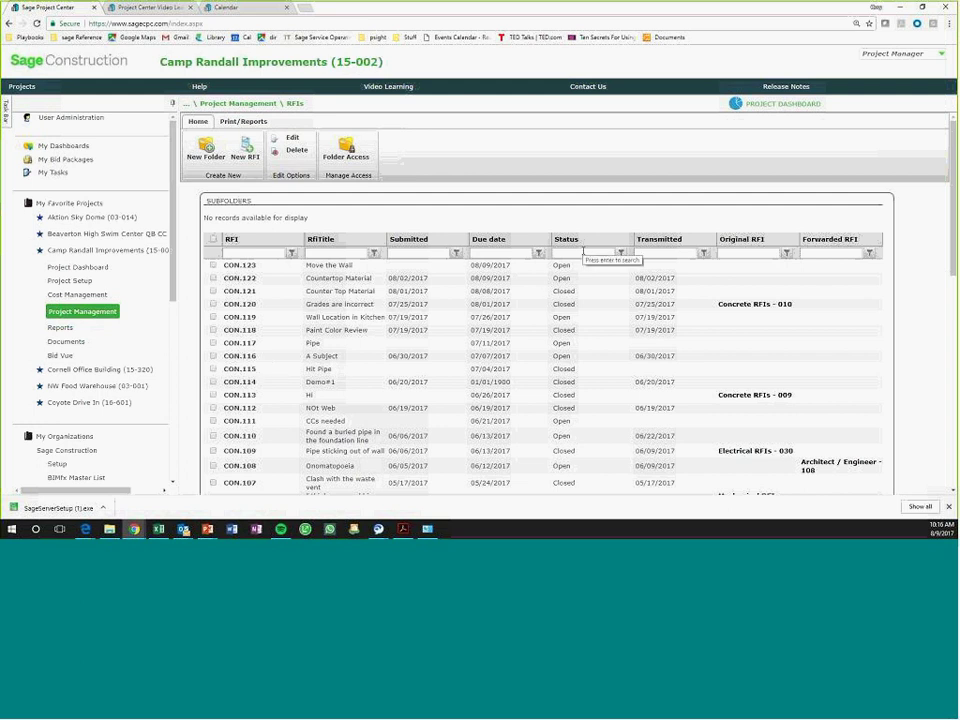
Filter the Contractor RFI log to titles containing "wall"
{"action": "left_click", "coordinate": [333, 253]}
{"action": "type", "text": "wal"}
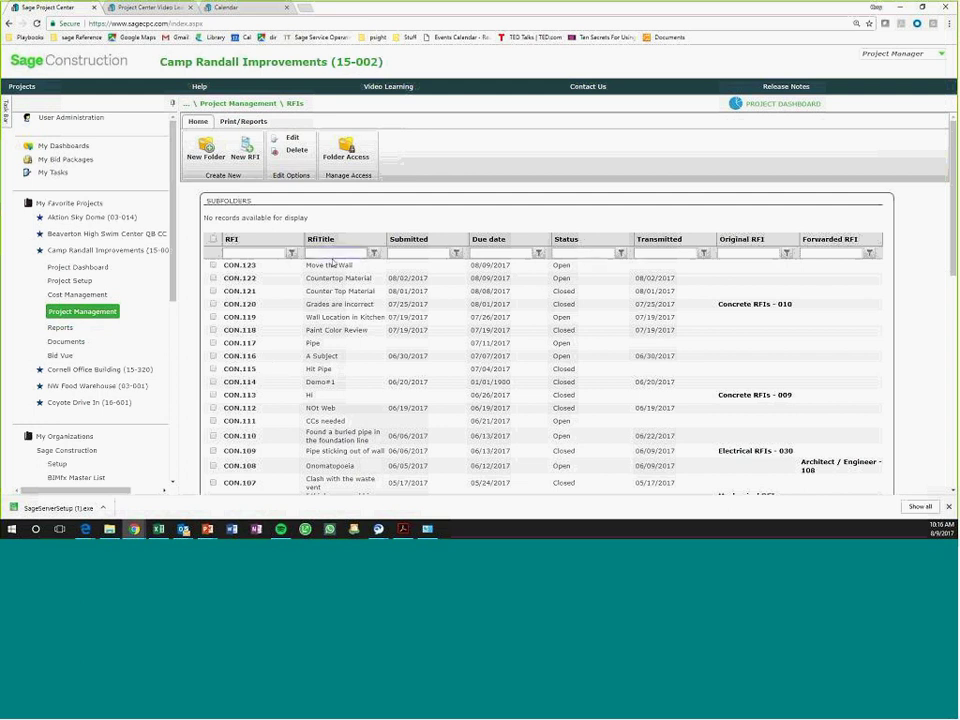
{"action": "type", "text": "l"}
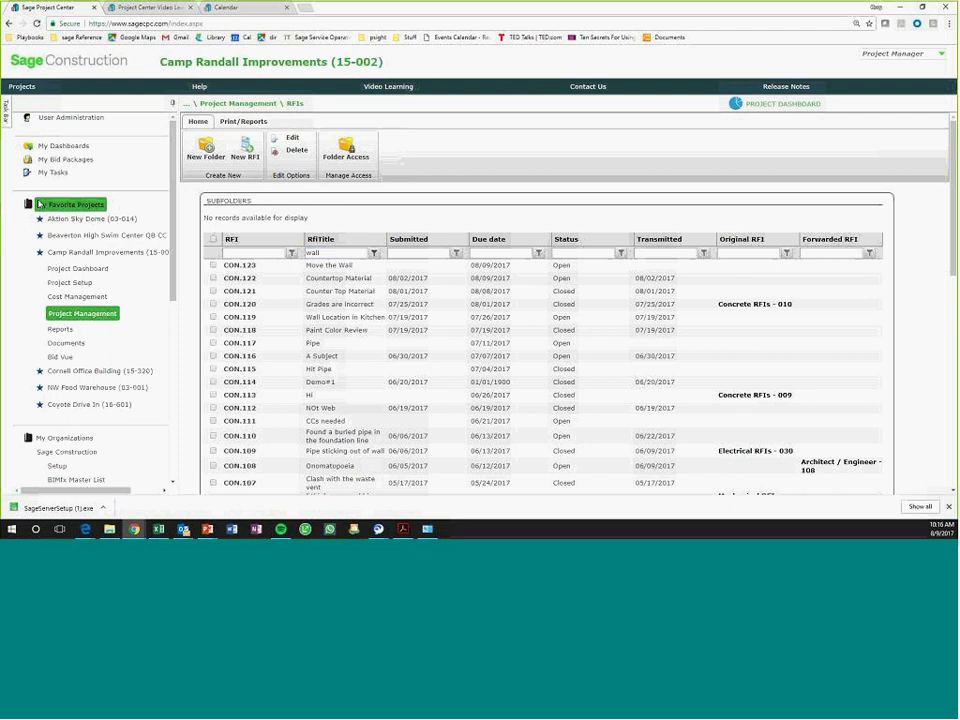
{"action": "key", "text": "Return"}
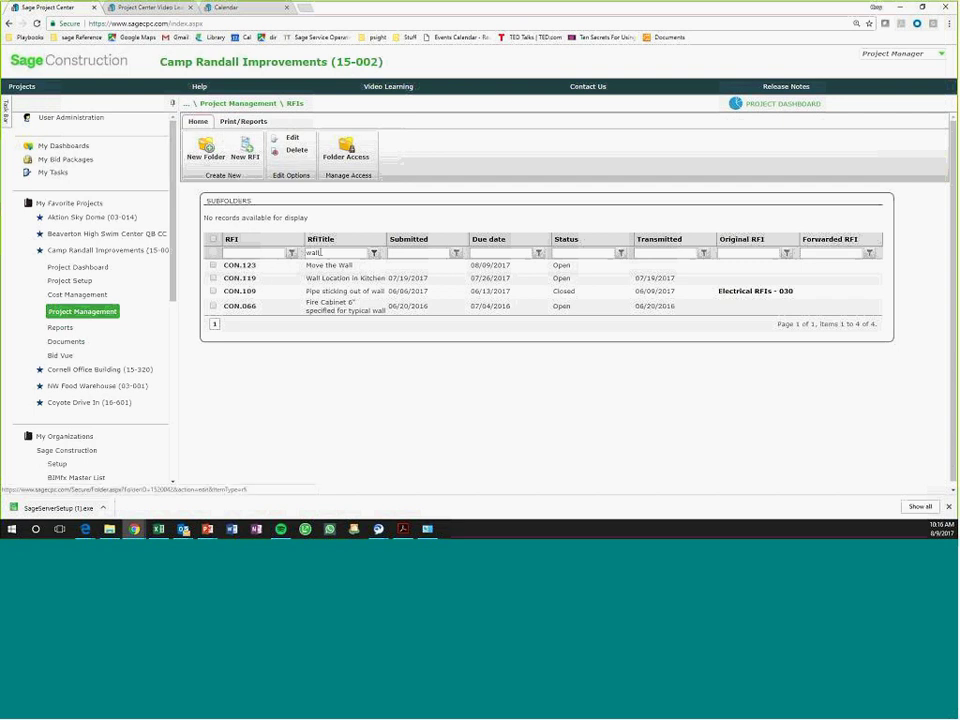
Clear the title filter to list all Contractor RFIs again
{"action": "key", "text": "BackSpace"}
{"action": "key", "text": "BackSpace"}
{"action": "key", "text": "BackSpace"}
{"action": "key", "text": "BackSpace"}
{"action": "key", "text": "Return"}
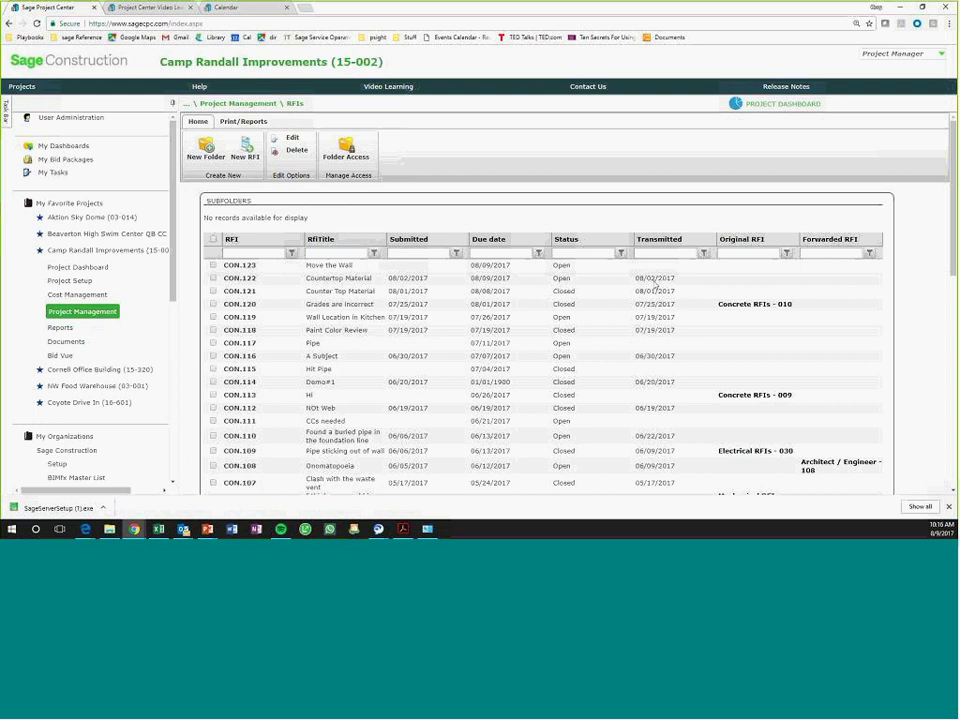
Create a new Contractor RFI addressed to the other Sage Architect contact, with the subject "Ceiling Height in Kitchen"
{"action": "left_click", "coordinate": [243, 157]}
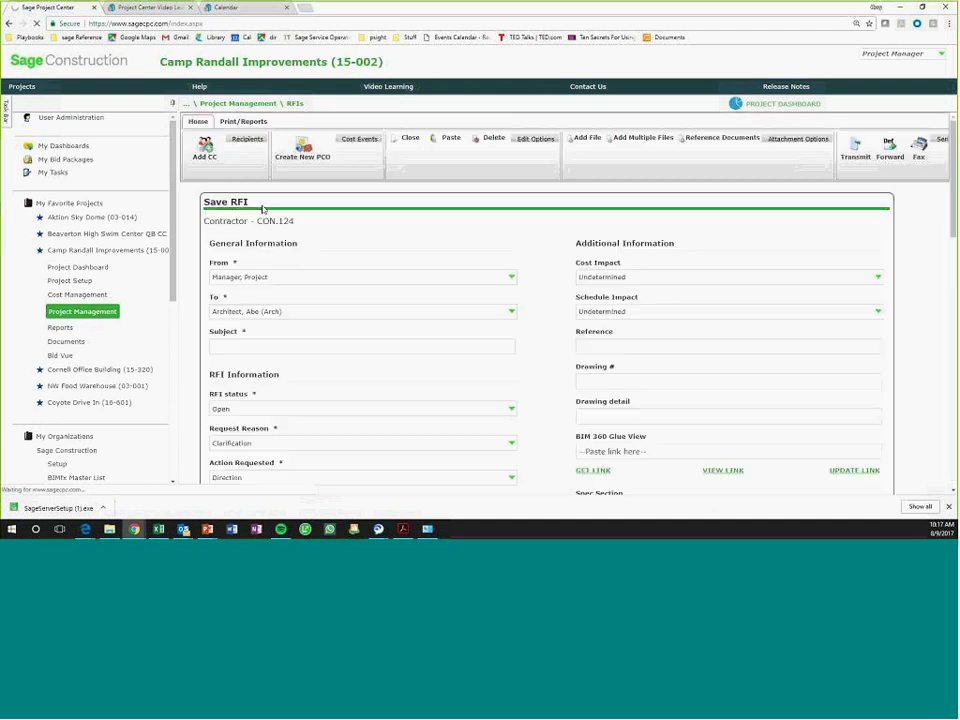
{"action": "left_click", "coordinate": [267, 311]}
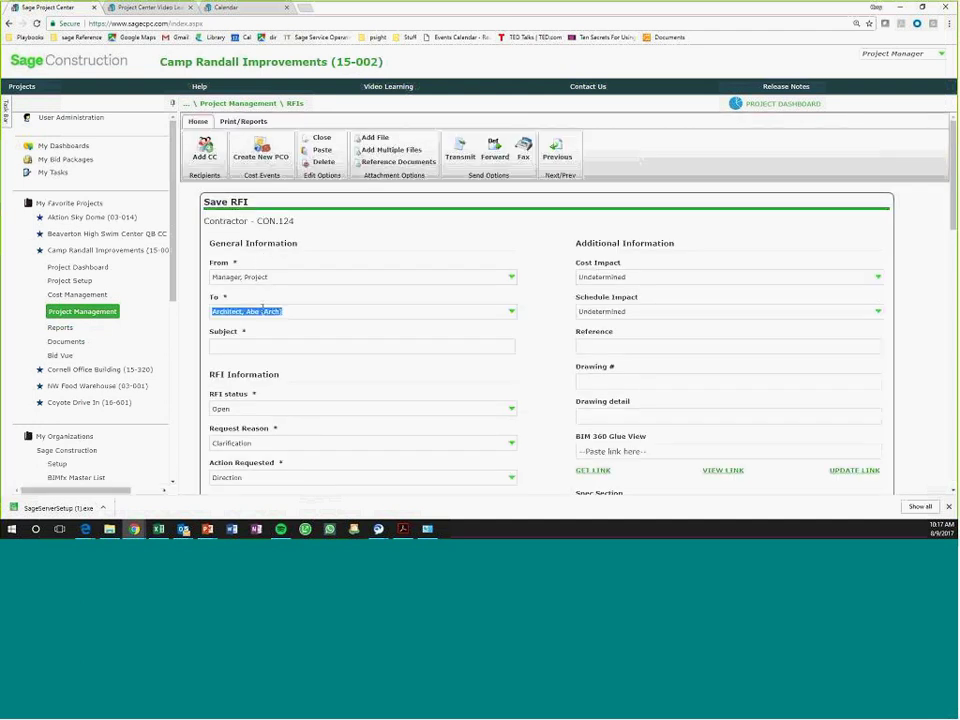
{"action": "left_click", "coordinate": [510, 312]}
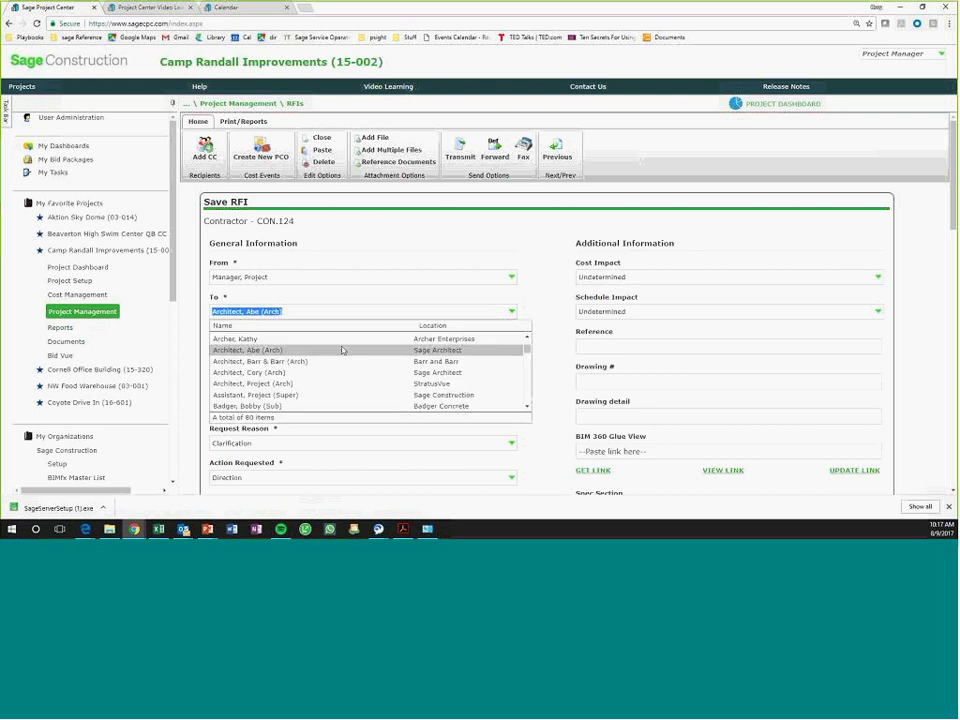
{"action": "left_click", "coordinate": [268, 373]}
{"action": "left_click", "coordinate": [225, 343]}
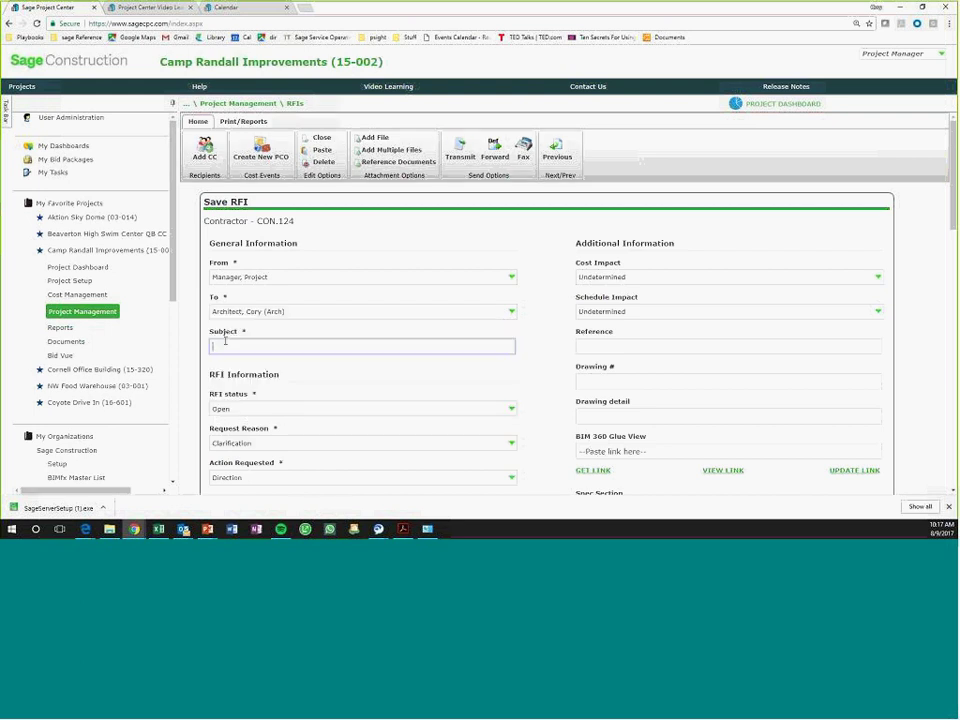
{"action": "type", "text": "Ceiling Height in Kitchen"}
{"action": "left_click", "coordinate": [269, 398]}
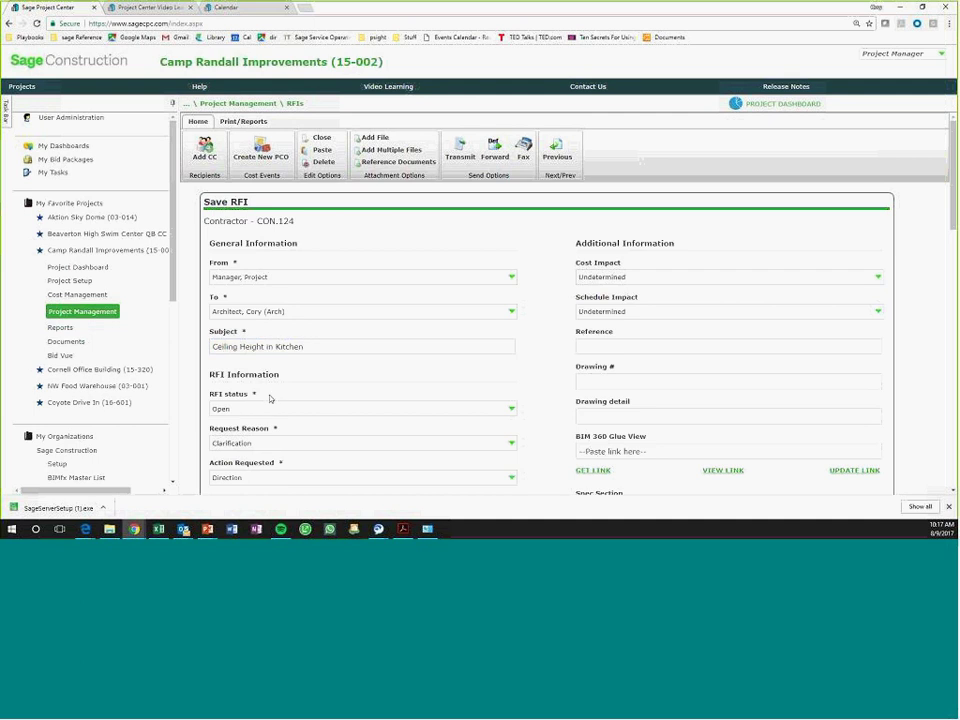
Set the new RFI's requested action to Confirmation and leave its submission date blank
{"action": "scroll", "coordinate": [269, 398], "scroll_direction": "down", "scroll_amount": 1}
{"action": "left_click", "coordinate": [252, 378]}
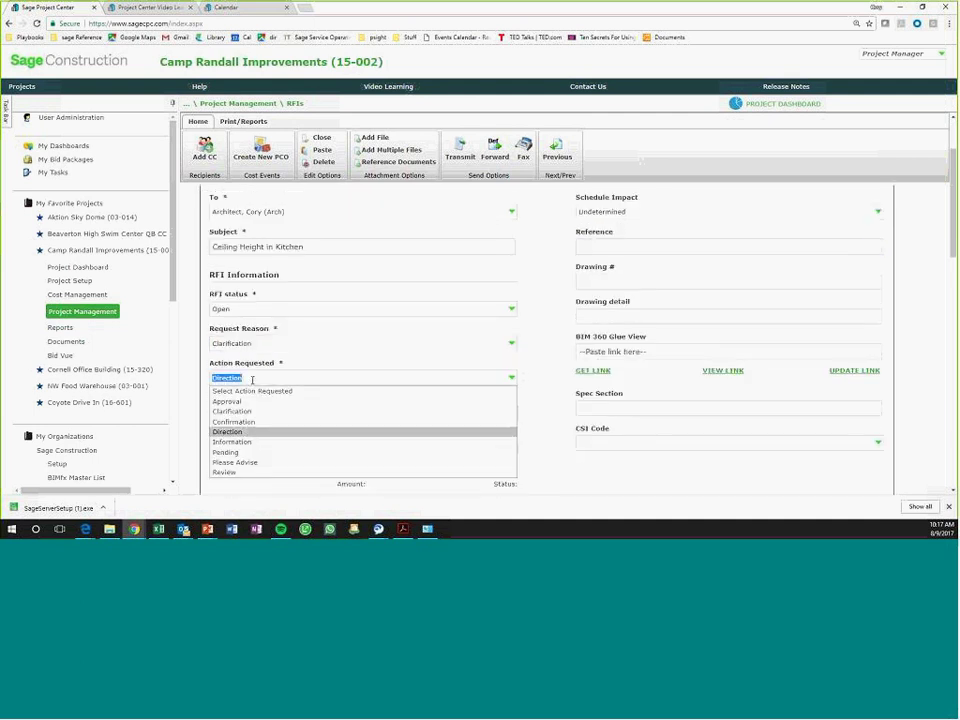
{"action": "left_click", "coordinate": [250, 422]}
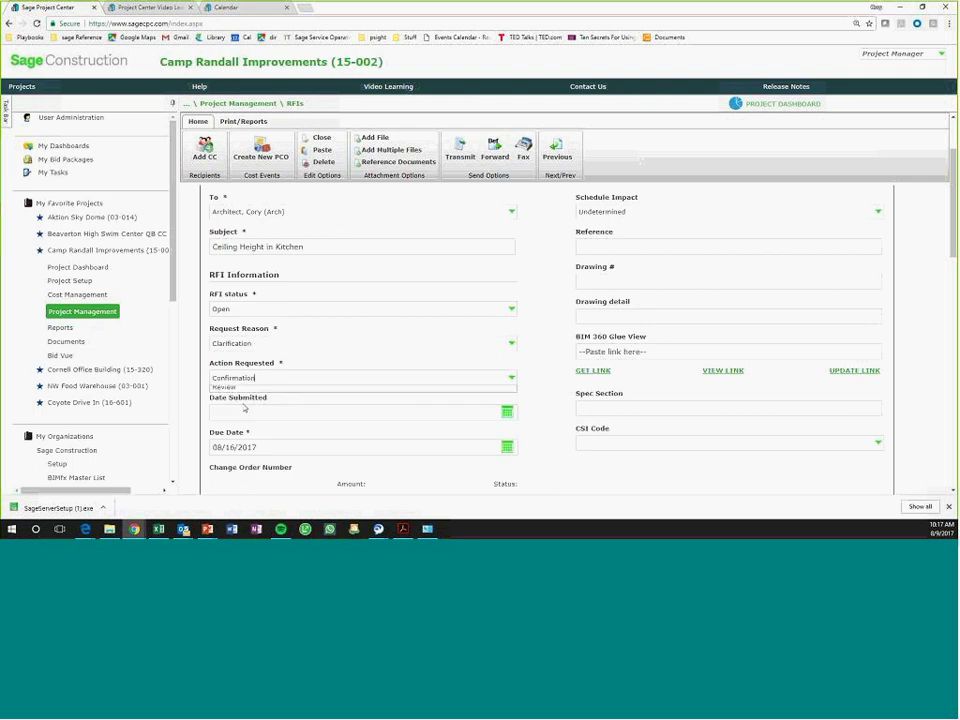
{"action": "left_click", "coordinate": [235, 410]}
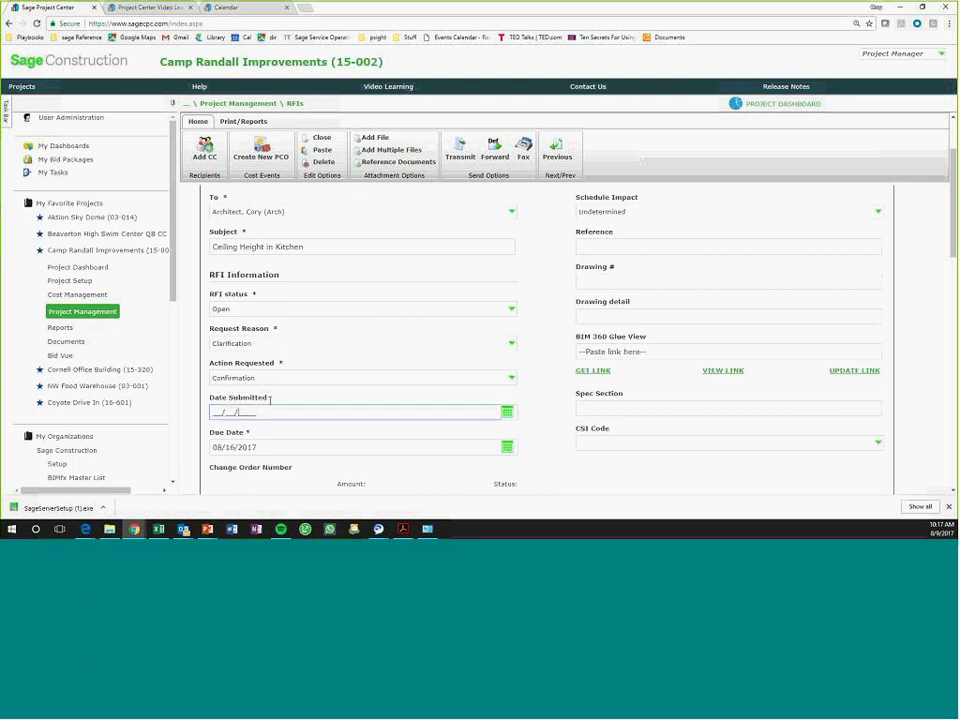
{"action": "left_click", "coordinate": [289, 400]}
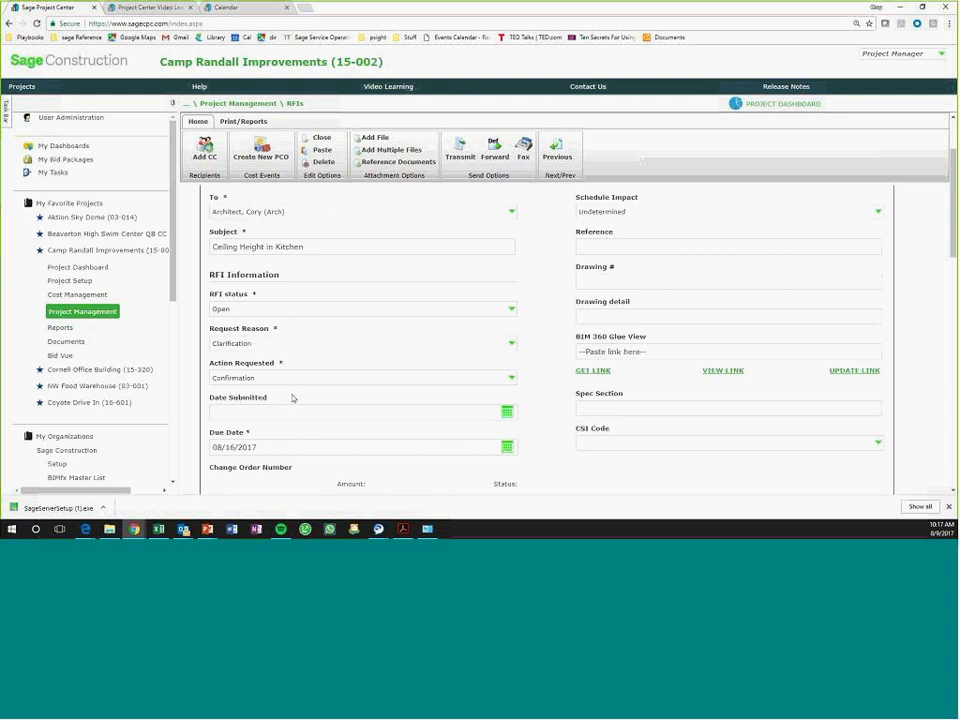
Enter the RFI question "Based on Mechanical requirements, is it ok per our conversation to reduce ceiling height to 7' 10""
{"action": "scroll", "coordinate": [280, 402], "scroll_direction": "down", "scroll_amount": 1}
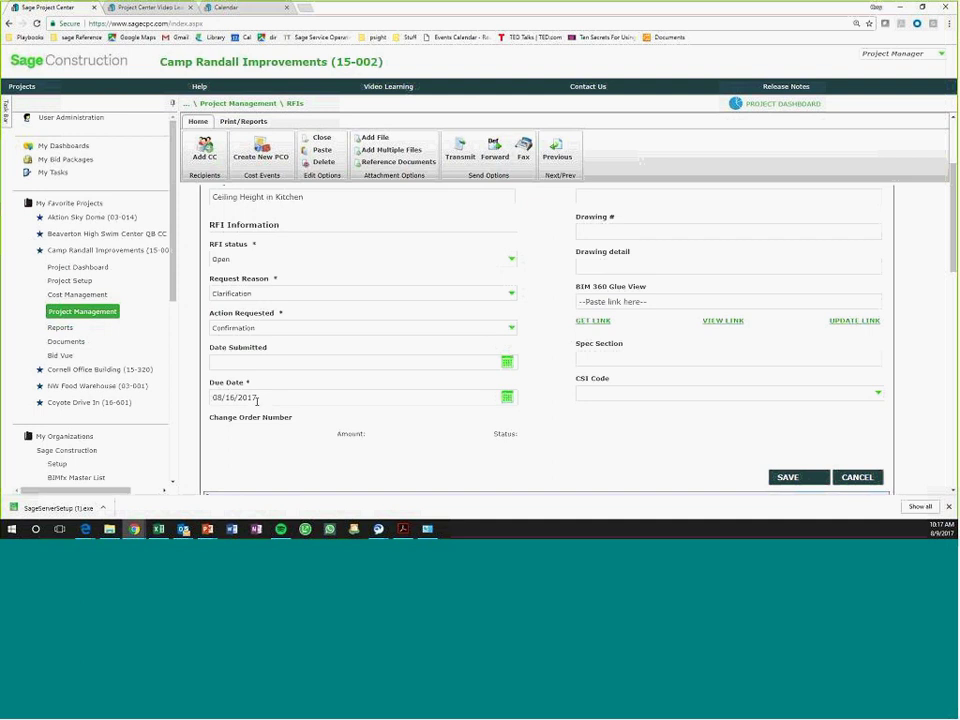
{"action": "scroll", "coordinate": [257, 401], "scroll_direction": "down", "scroll_amount": 1}
{"action": "scroll", "coordinate": [257, 403], "scroll_direction": "up", "scroll_amount": 4}
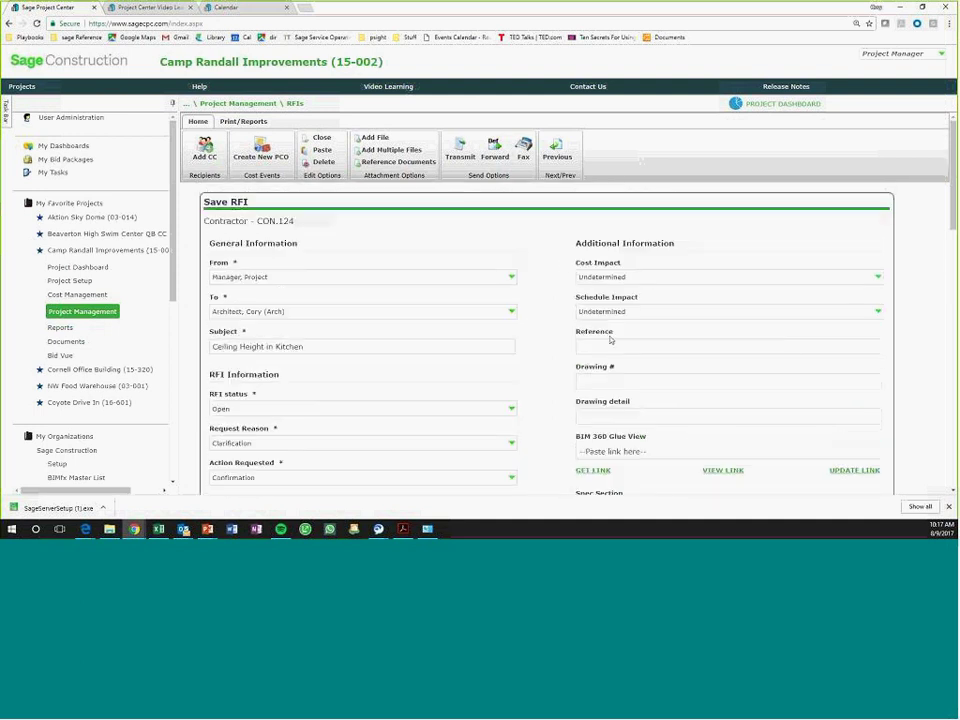
{"action": "scroll", "coordinate": [603, 410], "scroll_direction": "down", "scroll_amount": 1}
{"action": "scroll", "coordinate": [287, 470], "scroll_direction": "down", "scroll_amount": 6}
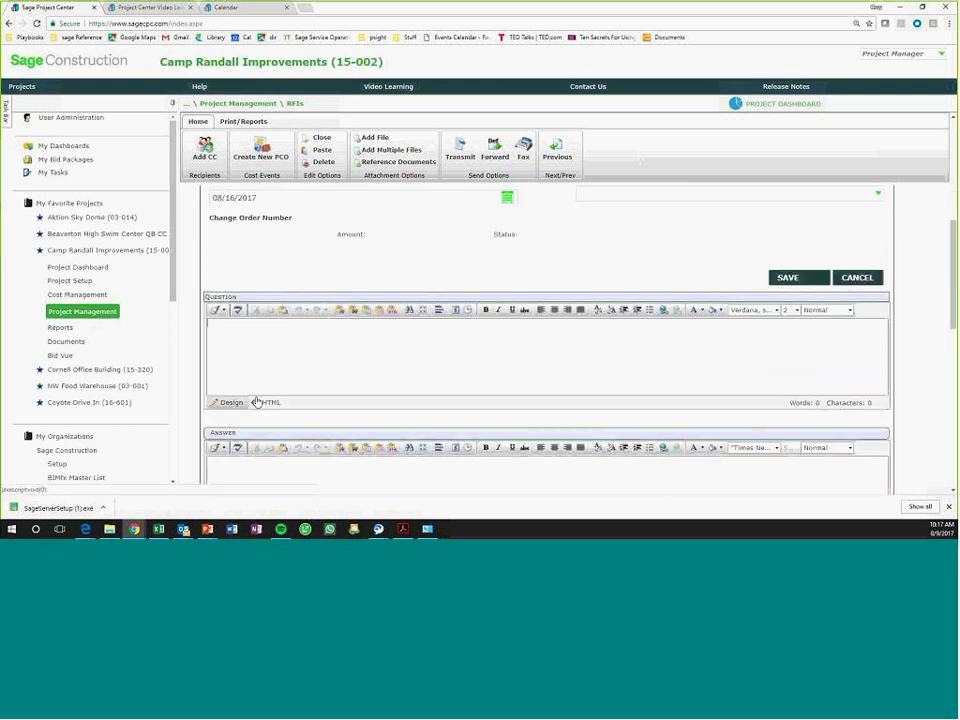
{"action": "type", "text": "Based on Mechanical requirements, is "}
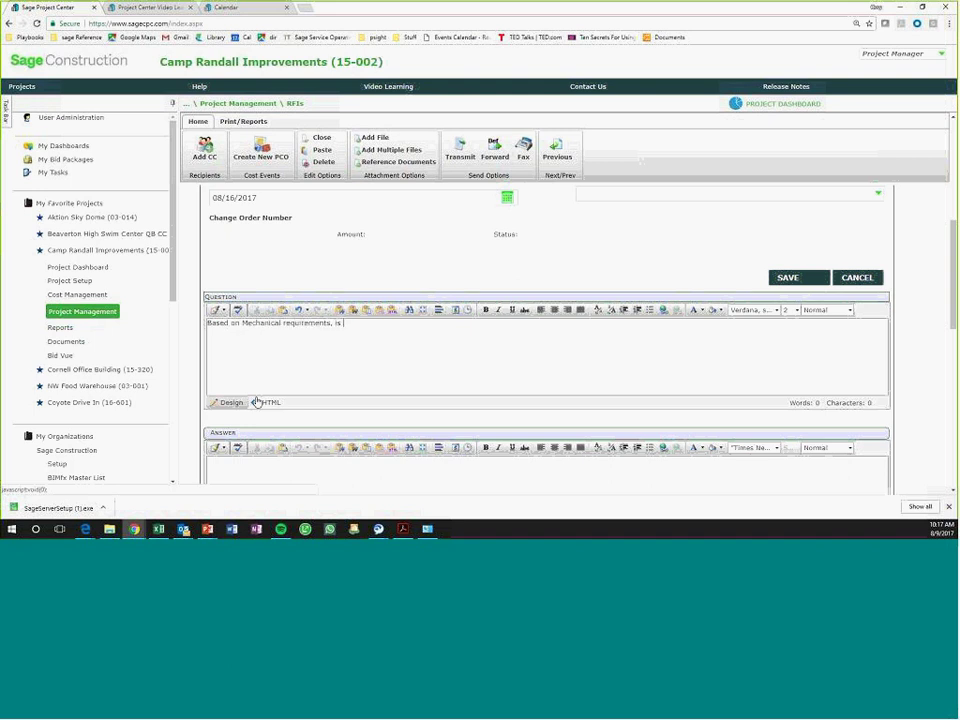
{"action": "type", "text": "it ok per our conversation to reduce "}
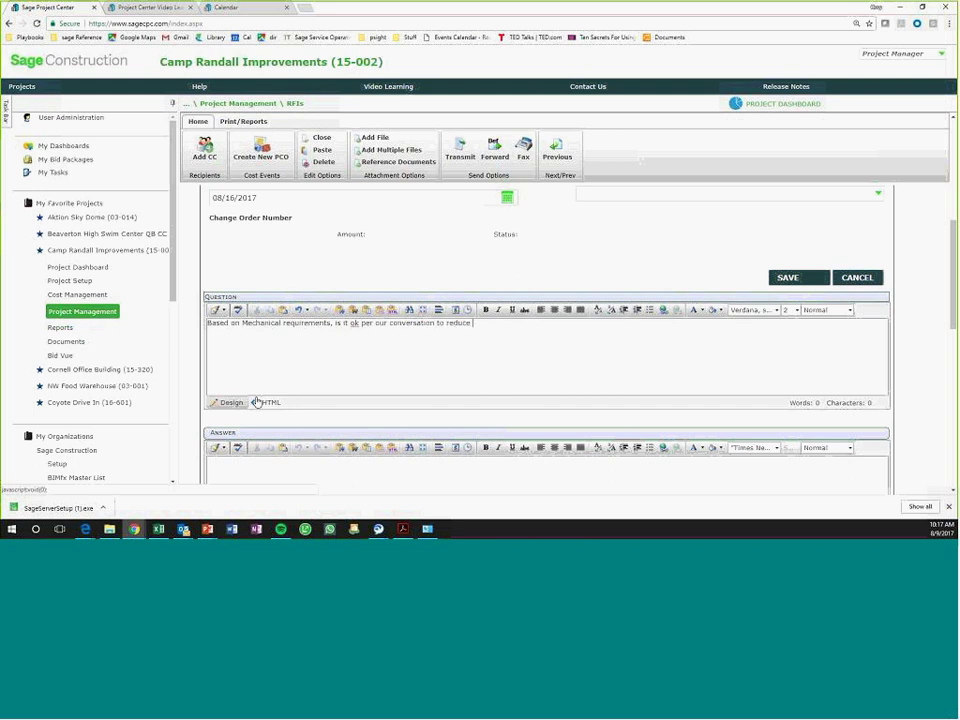
{"action": "type", "text": "ceiling height to 7' 10\""}
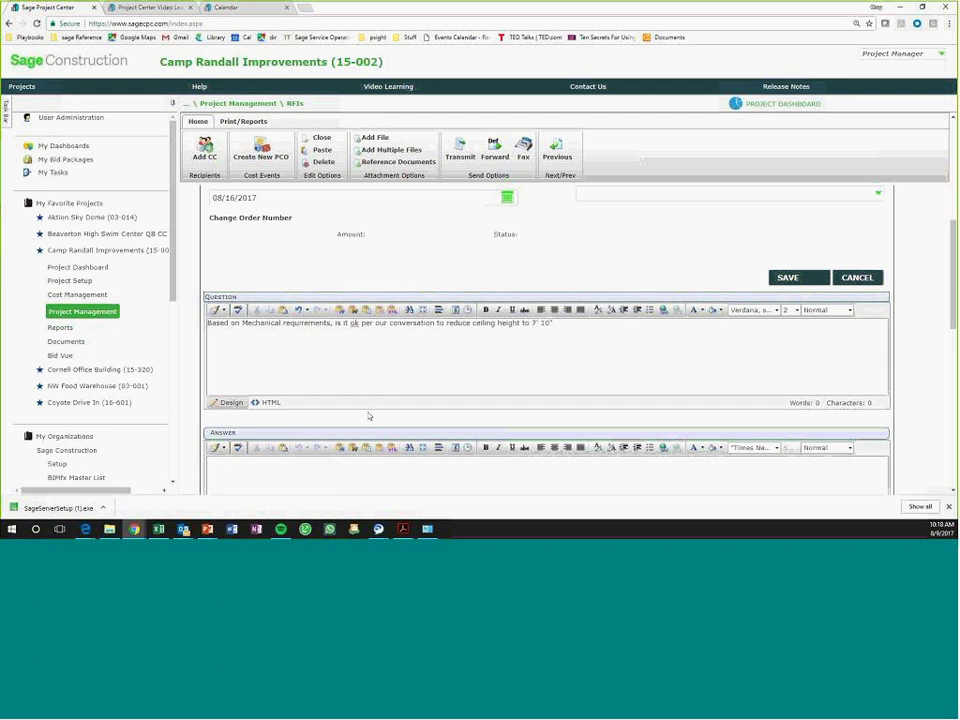
Attach and upload the file Wildwood Stream.jpg to the RFI and save the RFI
{"action": "scroll", "coordinate": [446, 398], "scroll_direction": "down", "scroll_amount": 5}
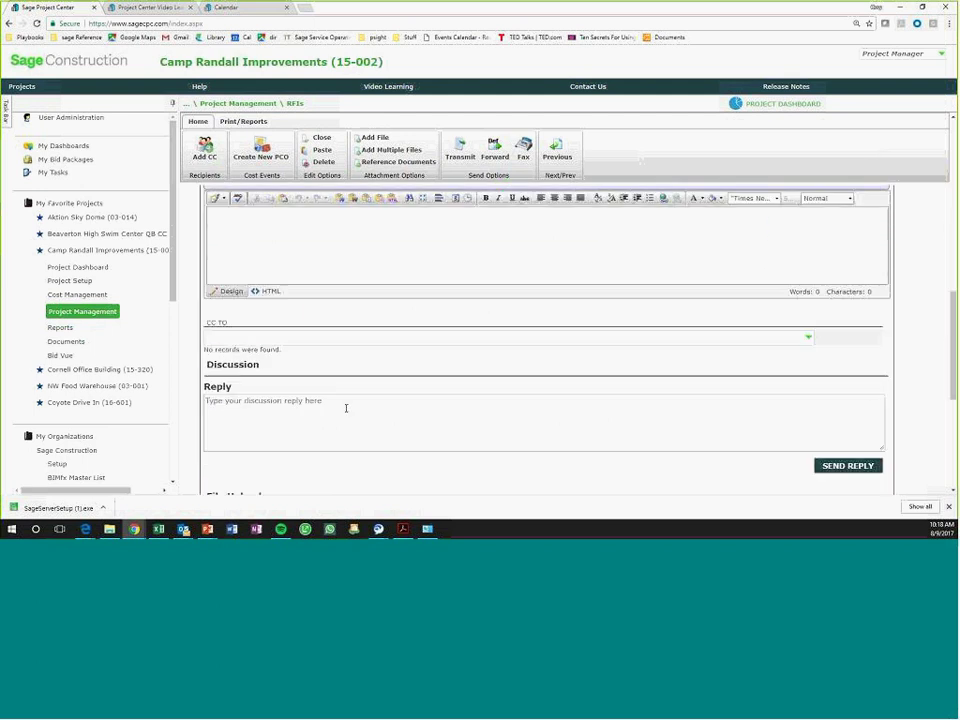
{"action": "scroll", "coordinate": [346, 408], "scroll_direction": "down", "scroll_amount": 5}
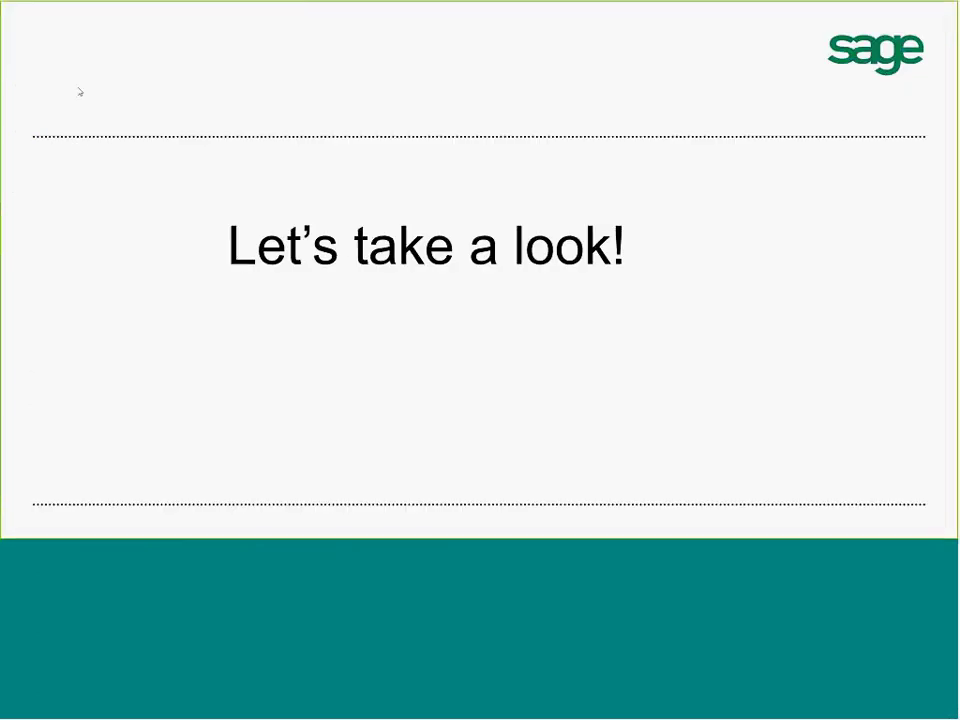
{"action": "left_click", "coordinate": [80, 90]}
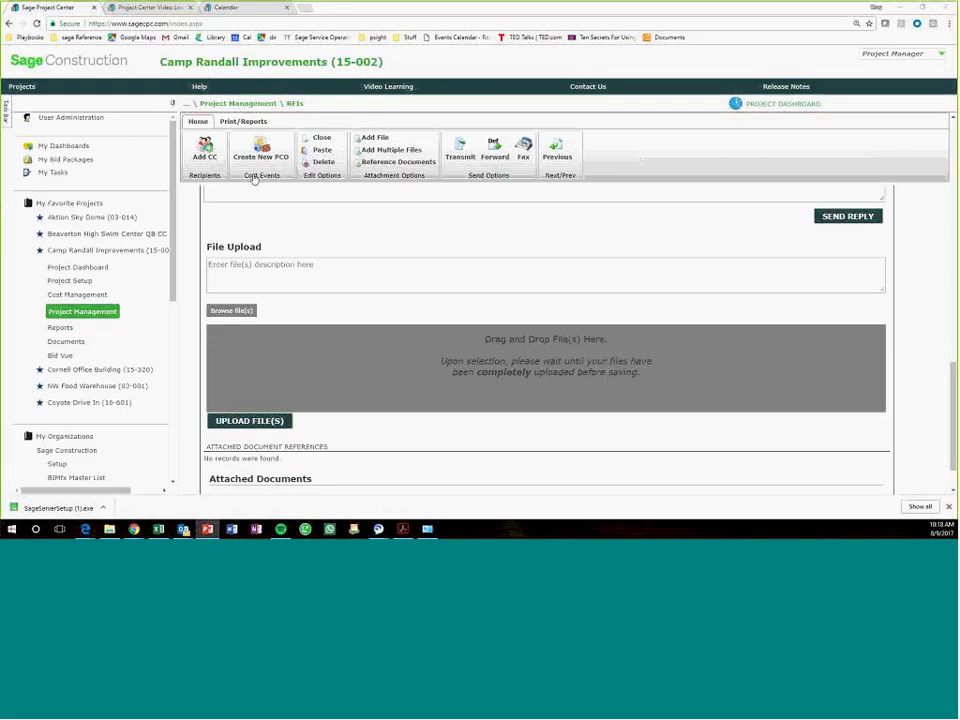
{"action": "left_click_drag", "start_coordinate": [154, 270], "coordinate": [493, 349]}
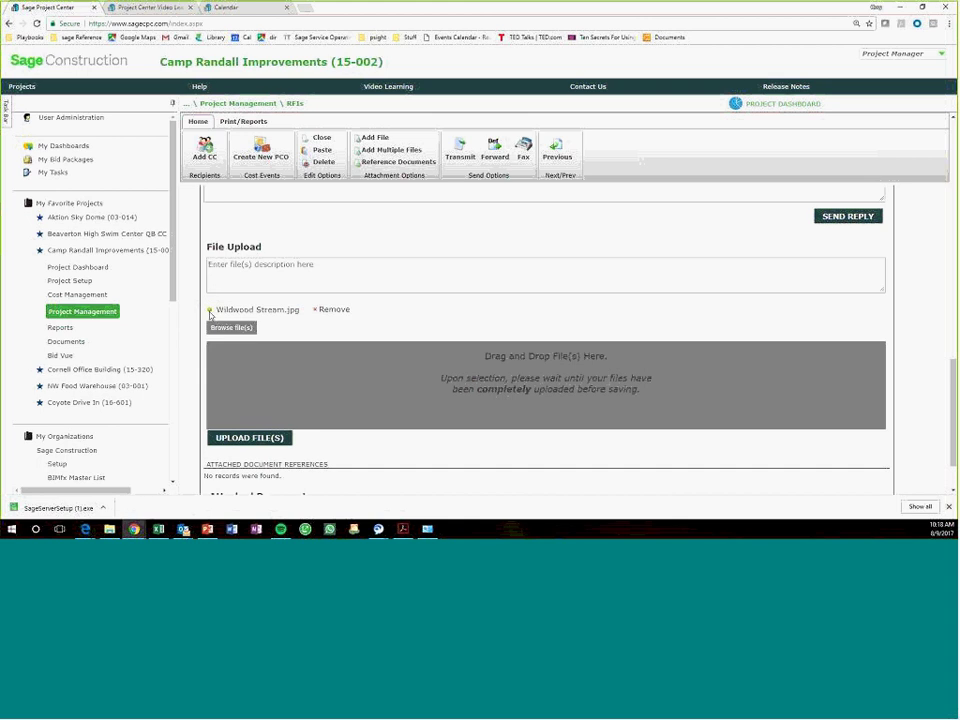
{"action": "left_click", "coordinate": [249, 437]}
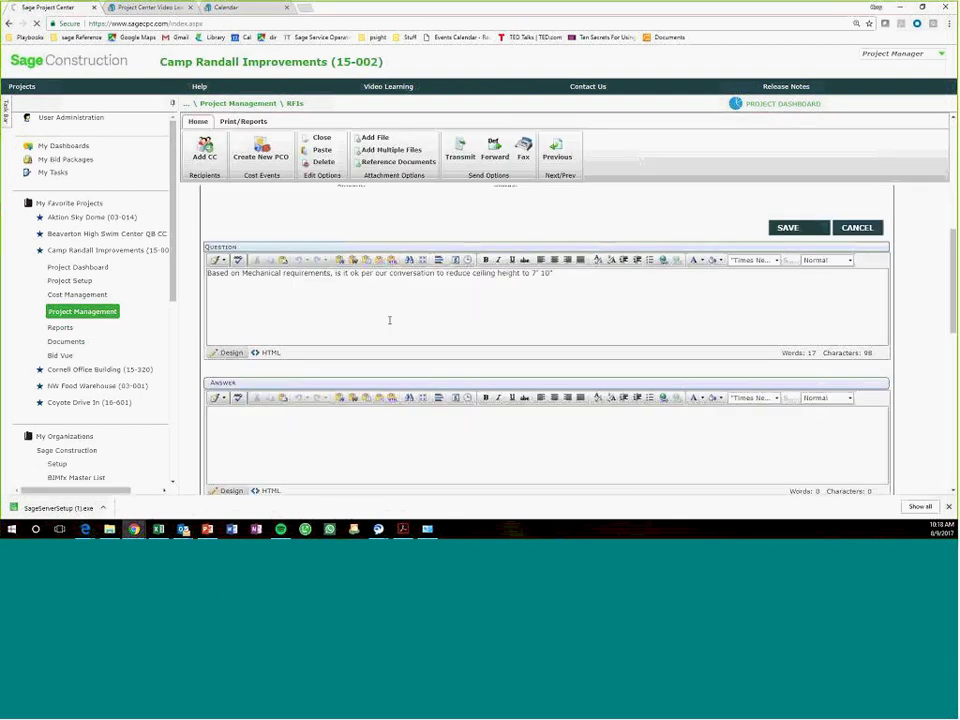
{"action": "scroll", "coordinate": [610, 309], "scroll_direction": "up", "scroll_amount": 3}
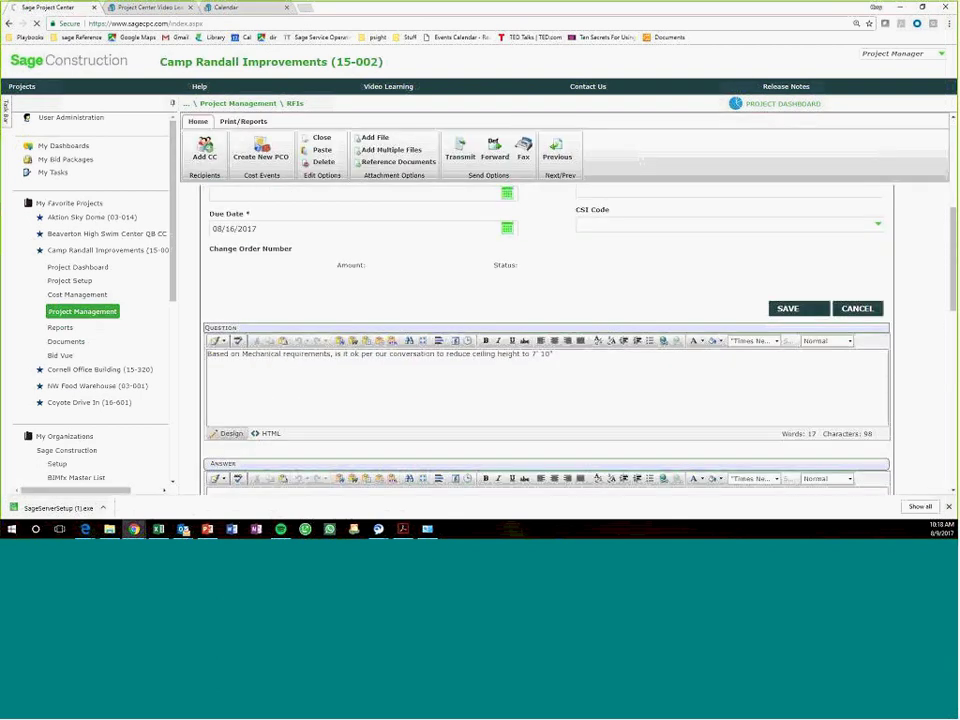
{"action": "left_click", "coordinate": [786, 424]}
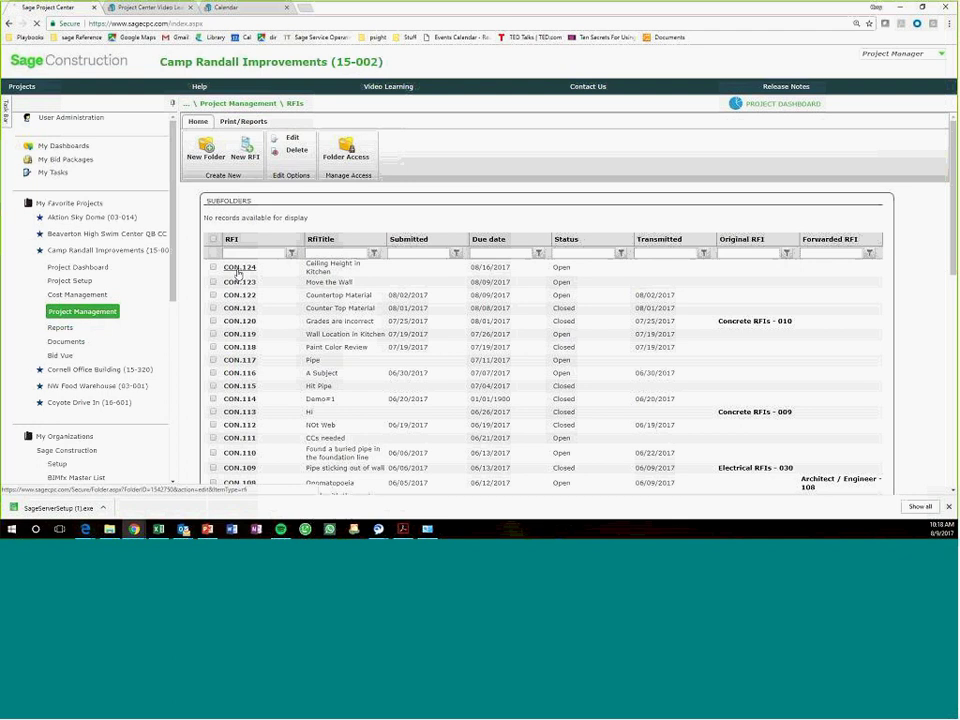
Open the Ceiling Height in Kitchen RFI from the log and transmit it to its recipient
{"action": "left_click", "coordinate": [238, 268]}
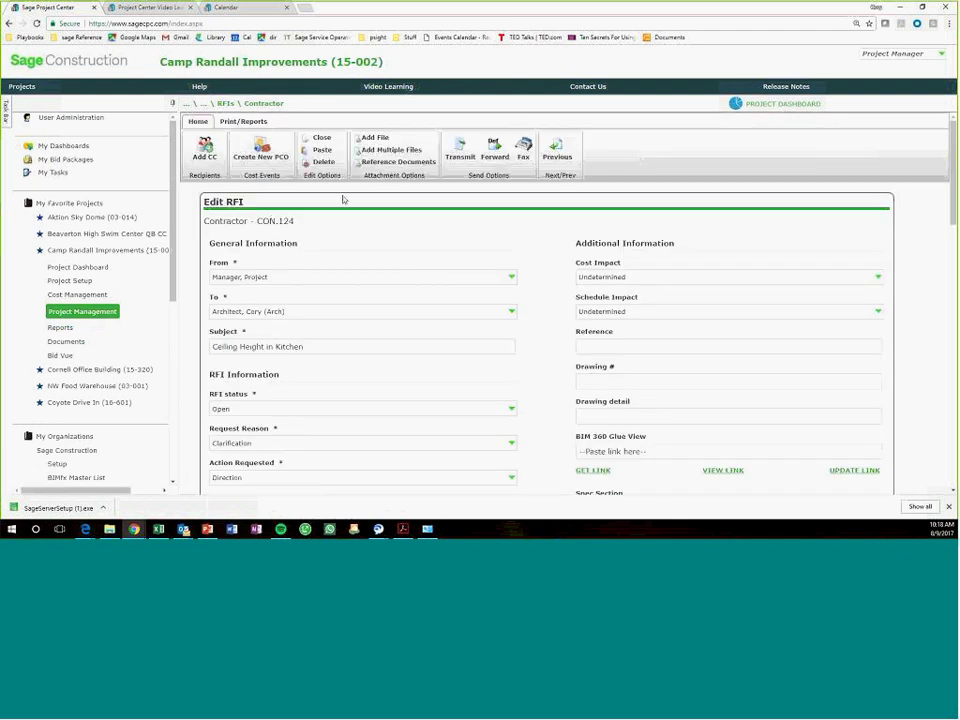
{"action": "left_click", "coordinate": [455, 160]}
{"action": "left_click", "coordinate": [456, 162]}
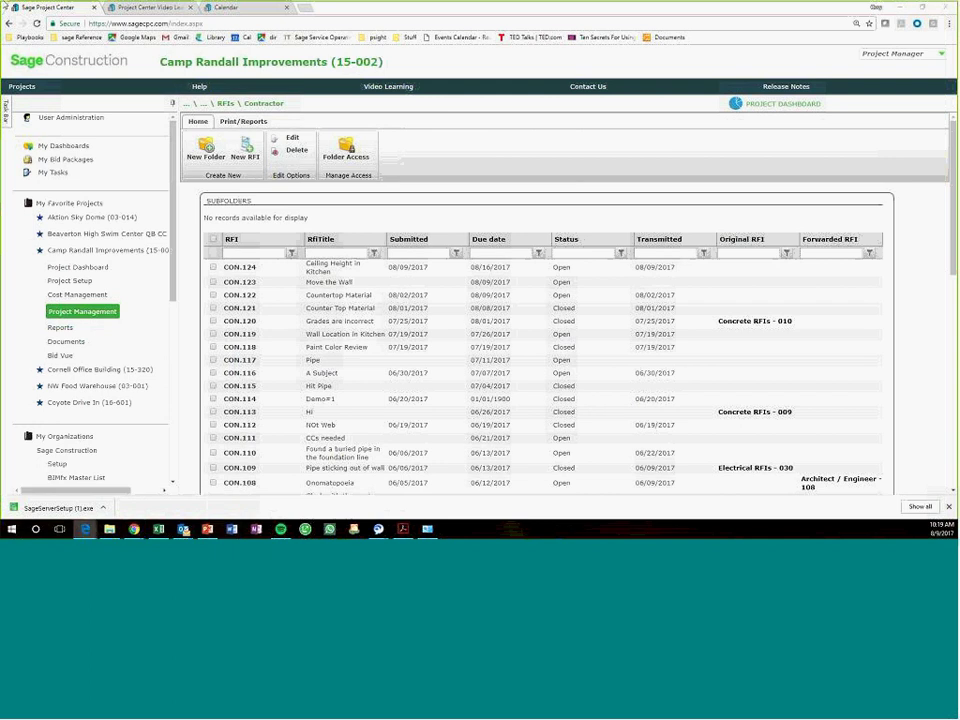
Switch to the architect's Gmail inbox in Edge, open the Ceiling Height in Kitchen notification and review the RFI's PDF including its attached image
{"action": "left_click", "coordinate": [85, 528]}
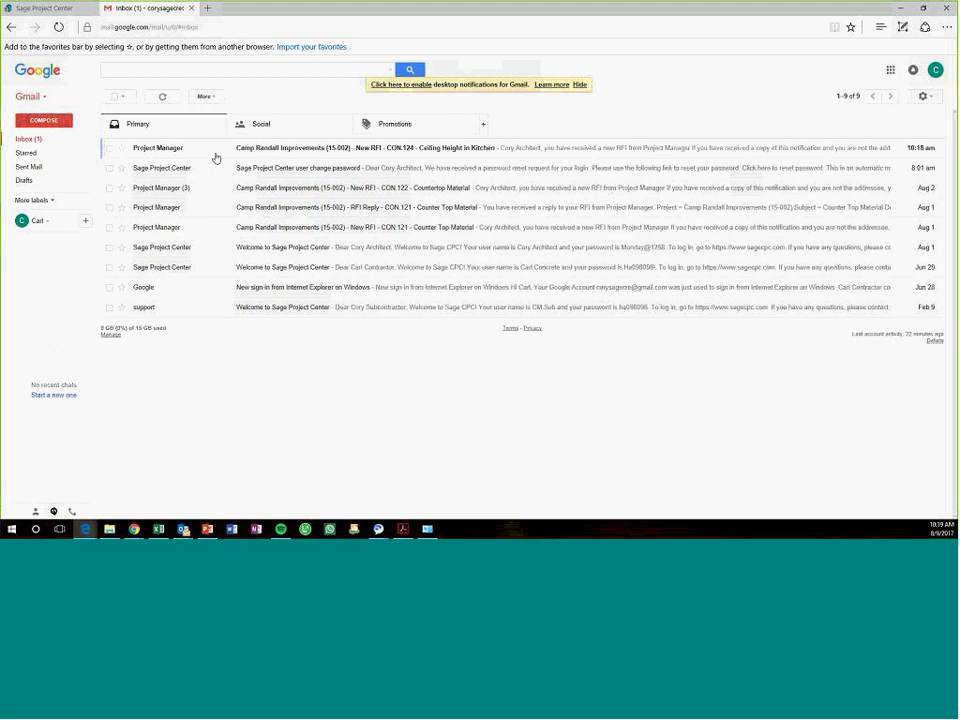
{"action": "left_click", "coordinate": [409, 150]}
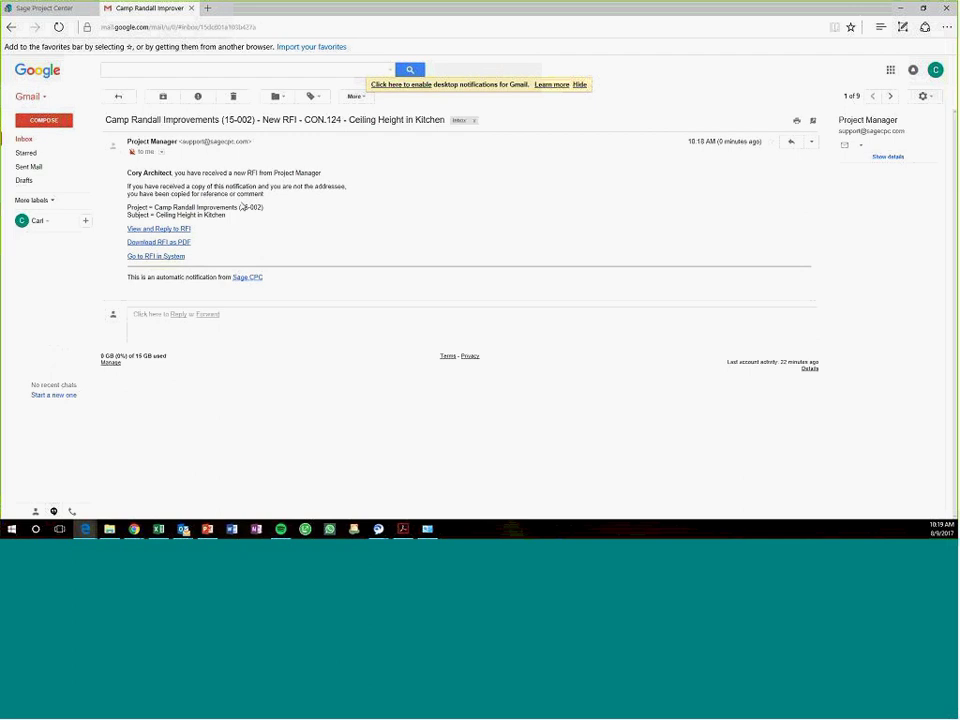
{"action": "left_click", "coordinate": [174, 246]}
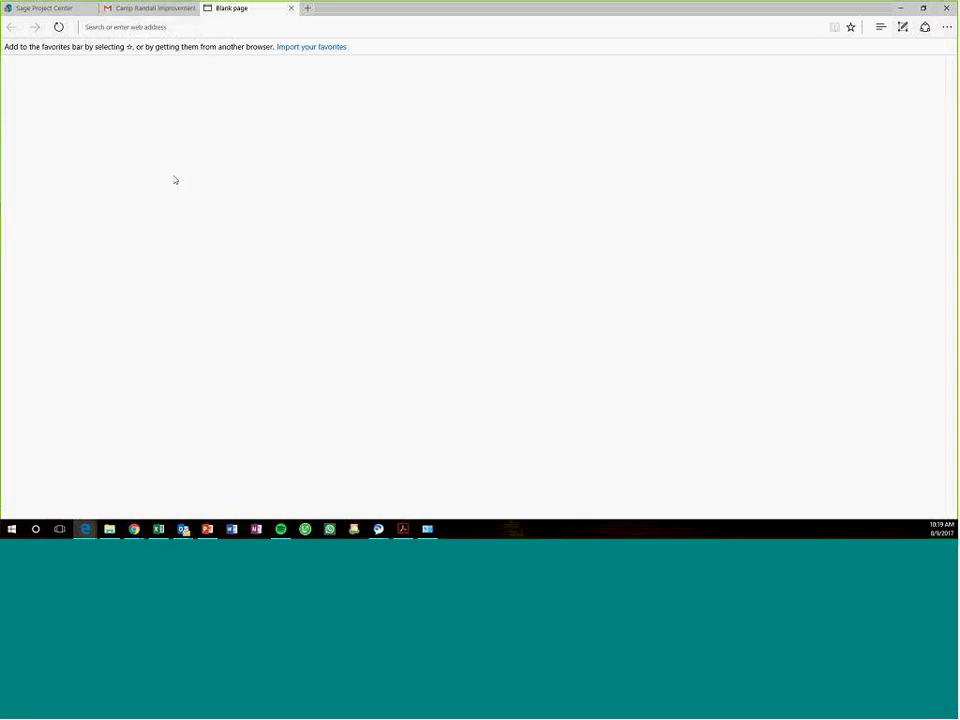
{"action": "mouse_move", "coordinate": [153, 7]}
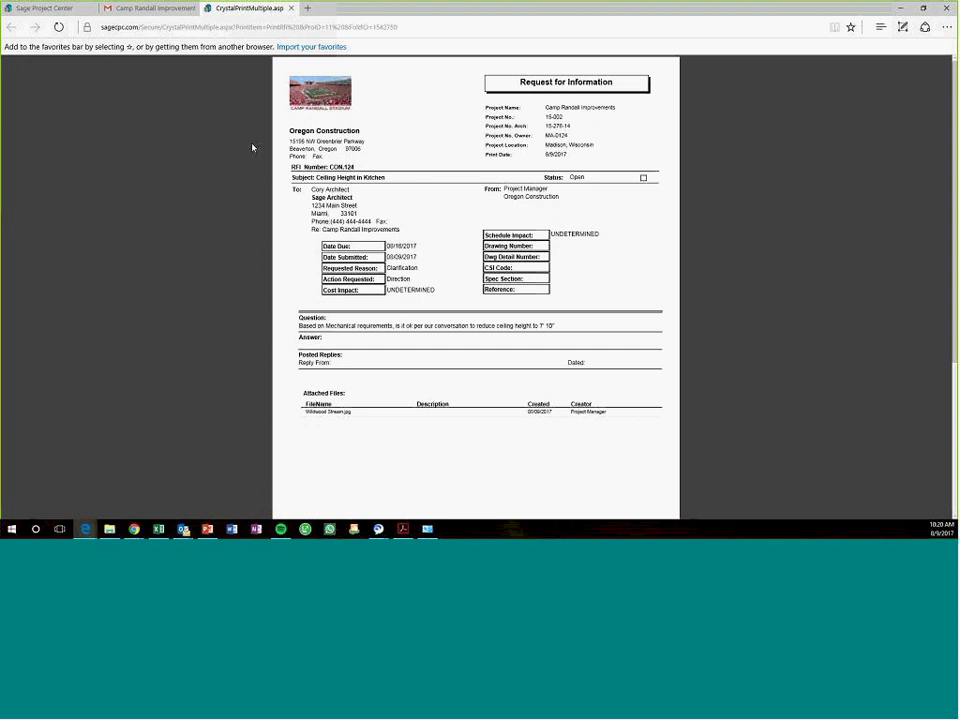
{"action": "scroll", "coordinate": [312, 160], "scroll_direction": "down", "scroll_amount": 3}
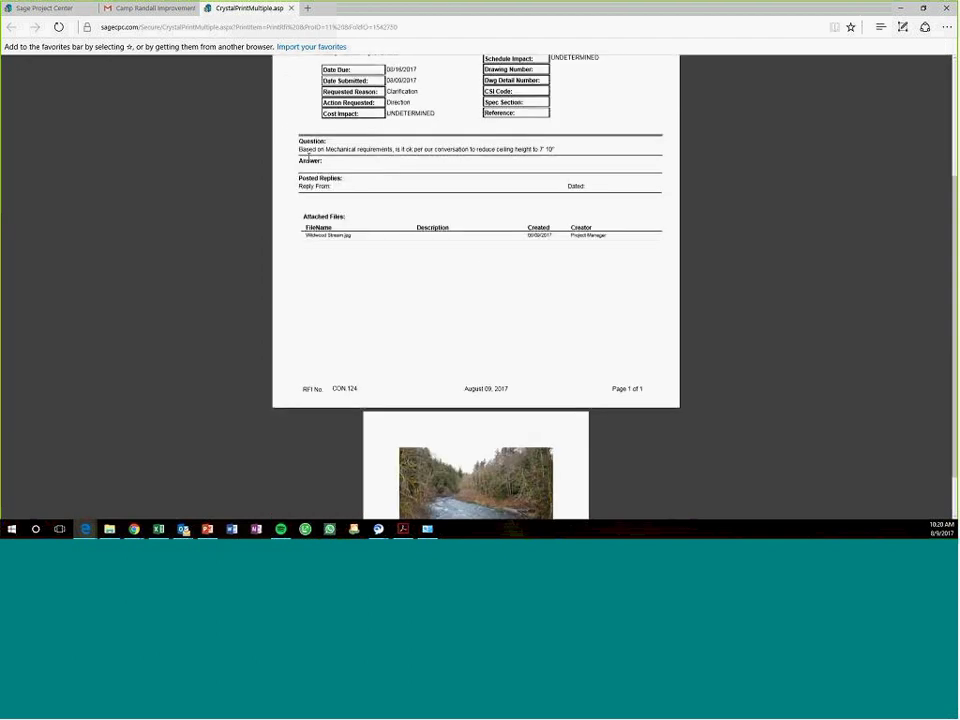
{"action": "scroll", "coordinate": [321, 205], "scroll_direction": "up", "scroll_amount": 3}
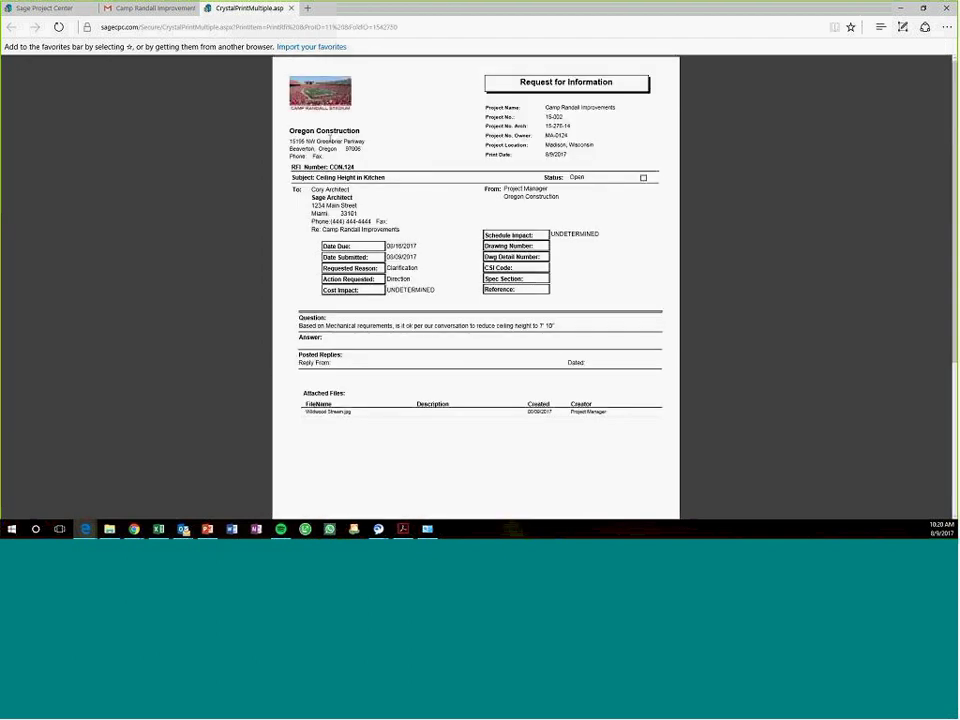
{"action": "scroll", "coordinate": [354, 386], "scroll_direction": "down", "scroll_amount": 3}
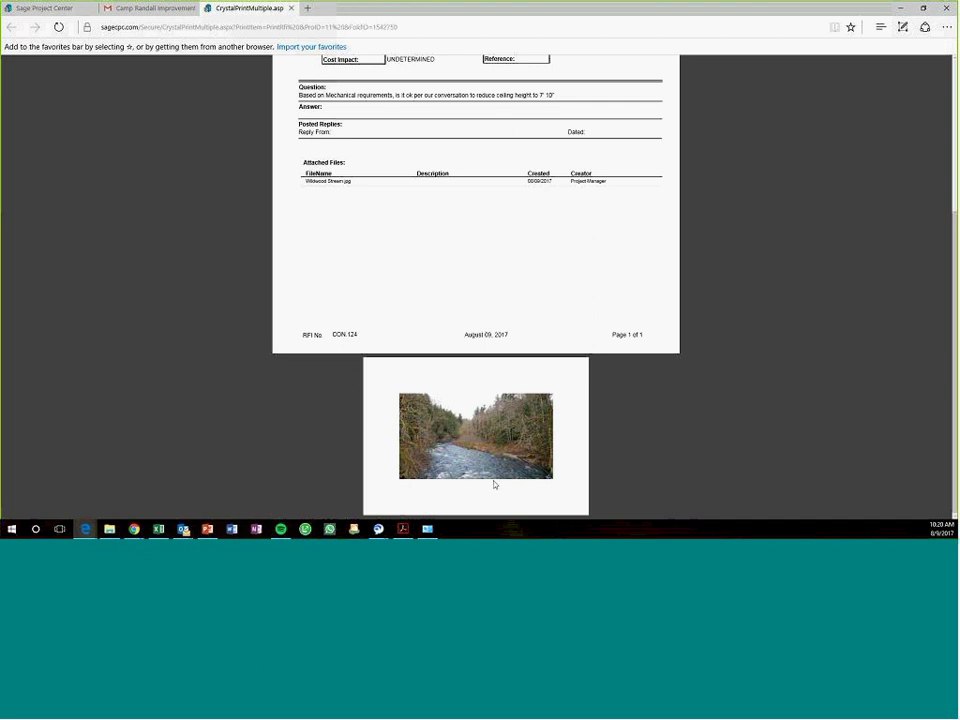
Return to the Ceiling Height in Kitchen notification e-mail and open the RFI in Sage Project Center
{"action": "scroll", "coordinate": [405, 150], "scroll_direction": "up", "scroll_amount": 5}
{"action": "key", "text": "ctrl+shift+Tab"}
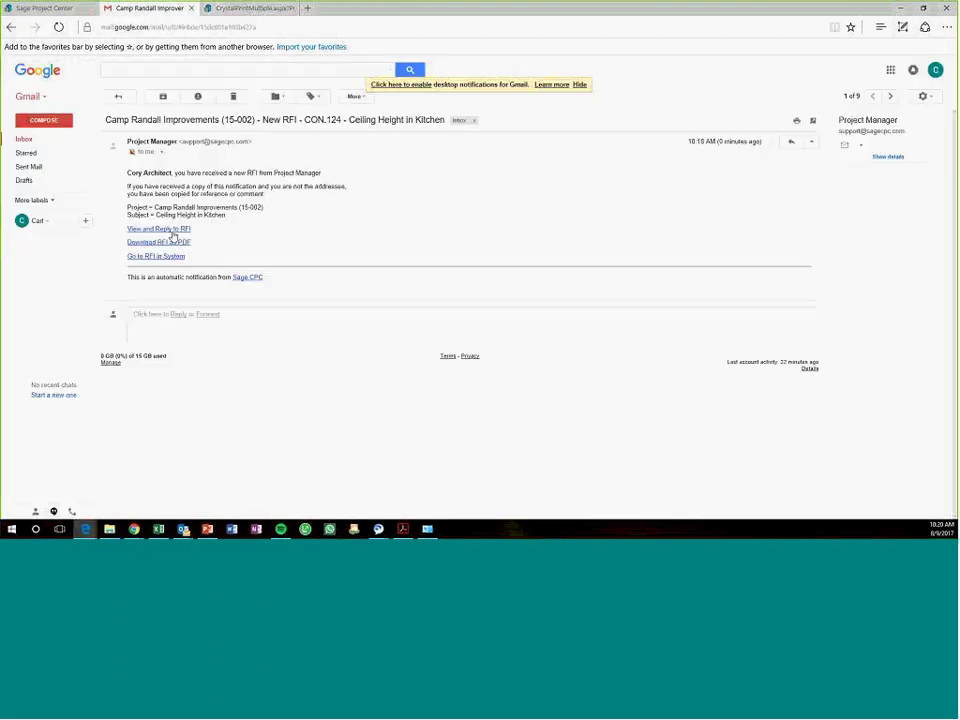
{"action": "left_click", "coordinate": [152, 257]}
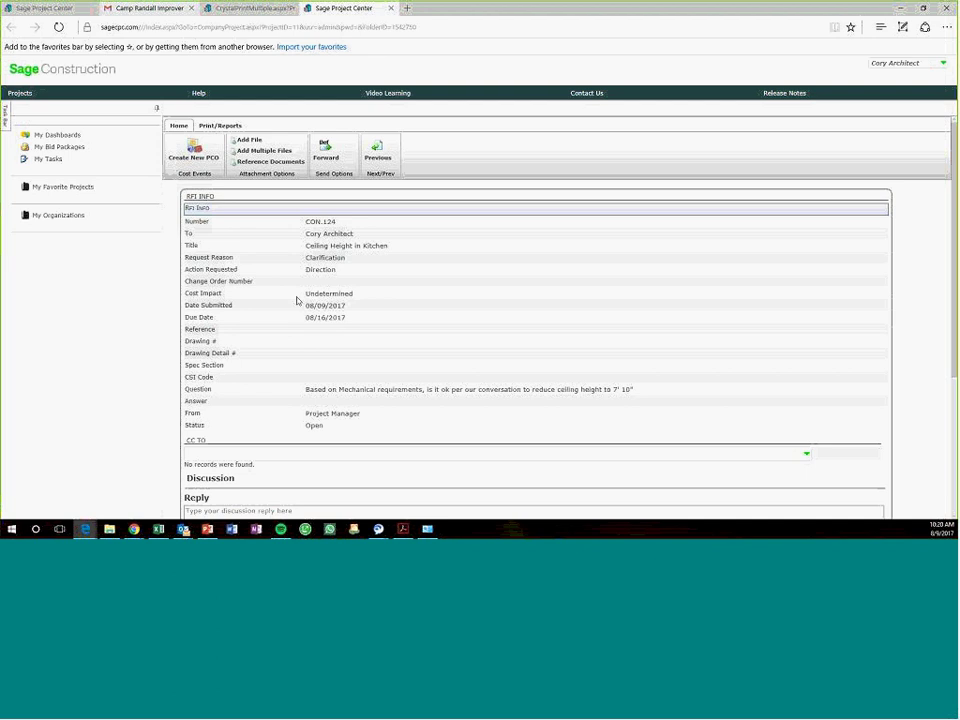
{"action": "scroll", "coordinate": [297, 303], "scroll_direction": "down", "scroll_amount": 2}
{"action": "scroll", "coordinate": [298, 252], "scroll_direction": "up", "scroll_amount": 1}
Send the discussion reply "Confirmed, ceiling height at 7'10"" on the RFI as the architect
{"action": "left_click", "coordinate": [227, 446]}
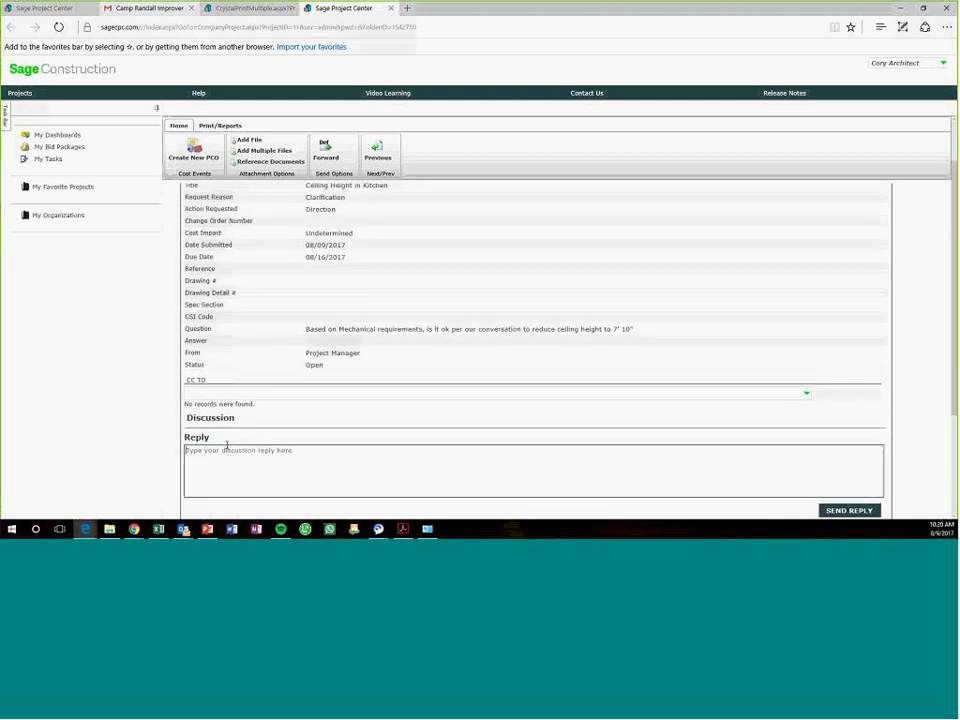
{"action": "scroll", "coordinate": [200, 419], "scroll_direction": "down", "scroll_amount": 1}
{"action": "type", "text": "Conf"}
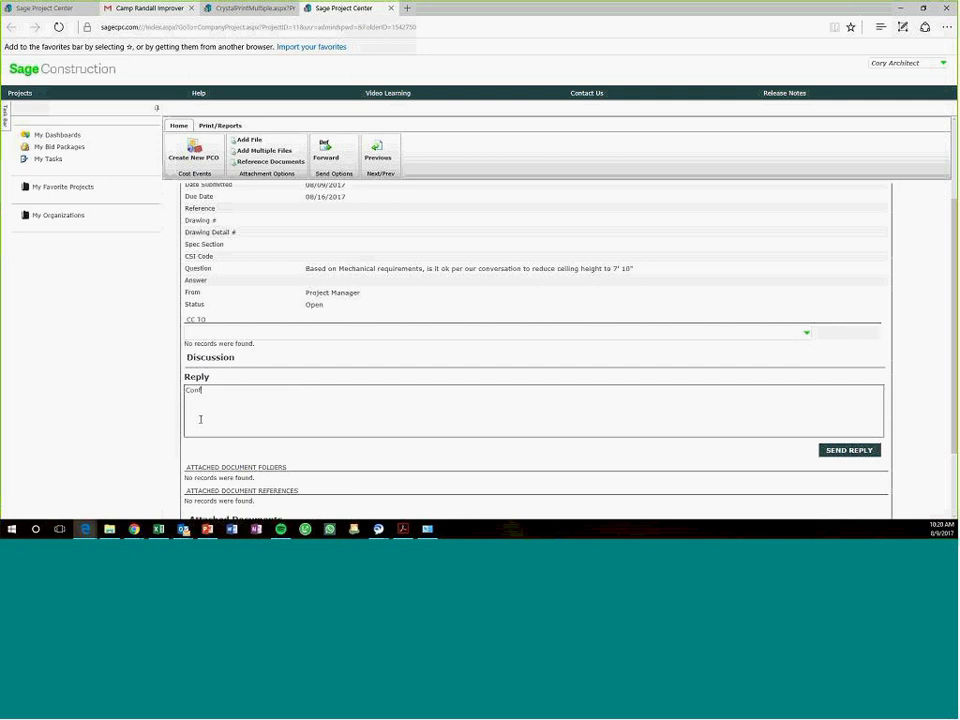
{"action": "type", "text": "irm"}
{"action": "key", "text": "BackSpace"}
{"action": "key", "text": "BackSpace"}
{"action": "key", "text": "BackSpace"}
{"action": "key", "text": "BackSpace"}
{"action": "type", "text": "eiling height at 7'10\""}
{"action": "scroll", "coordinate": [519, 456], "scroll_direction": "down", "scroll_amount": 2}
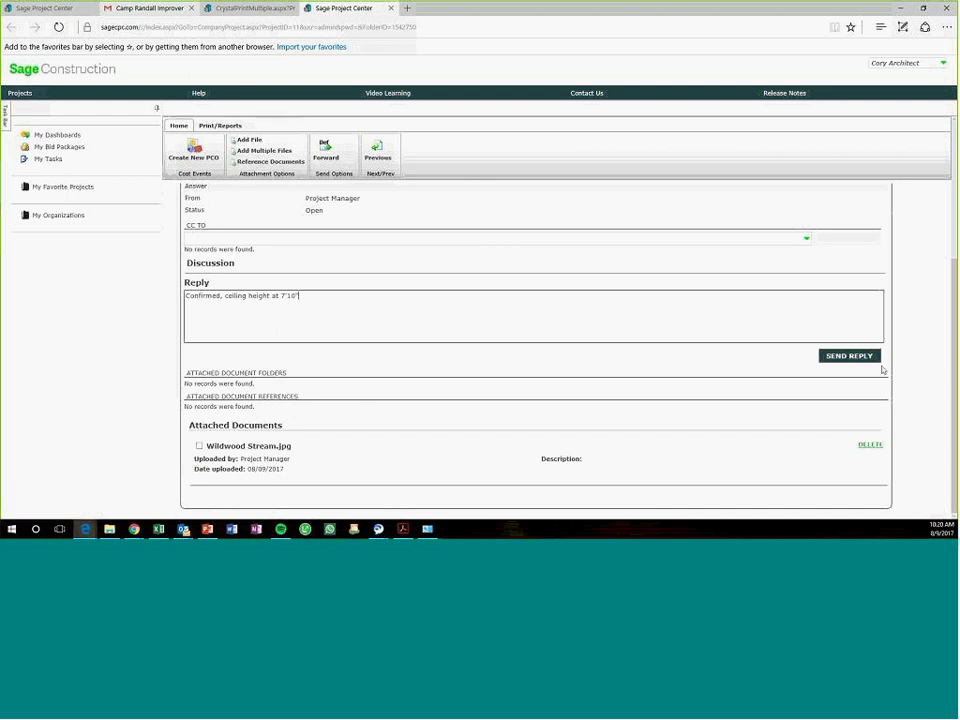
{"action": "left_click", "coordinate": [845, 357]}
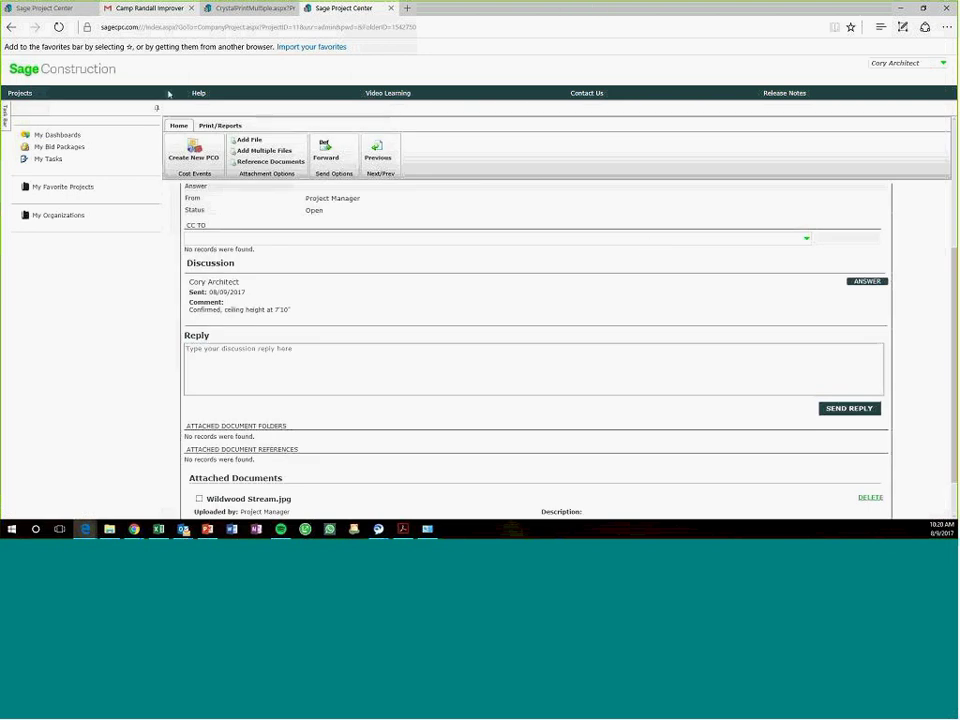
Review the architect's task list, including the open Ceiling Height in Kitchen RFI, and switch back to the project manager's session in Chrome
{"action": "left_click", "coordinate": [62, 166]}
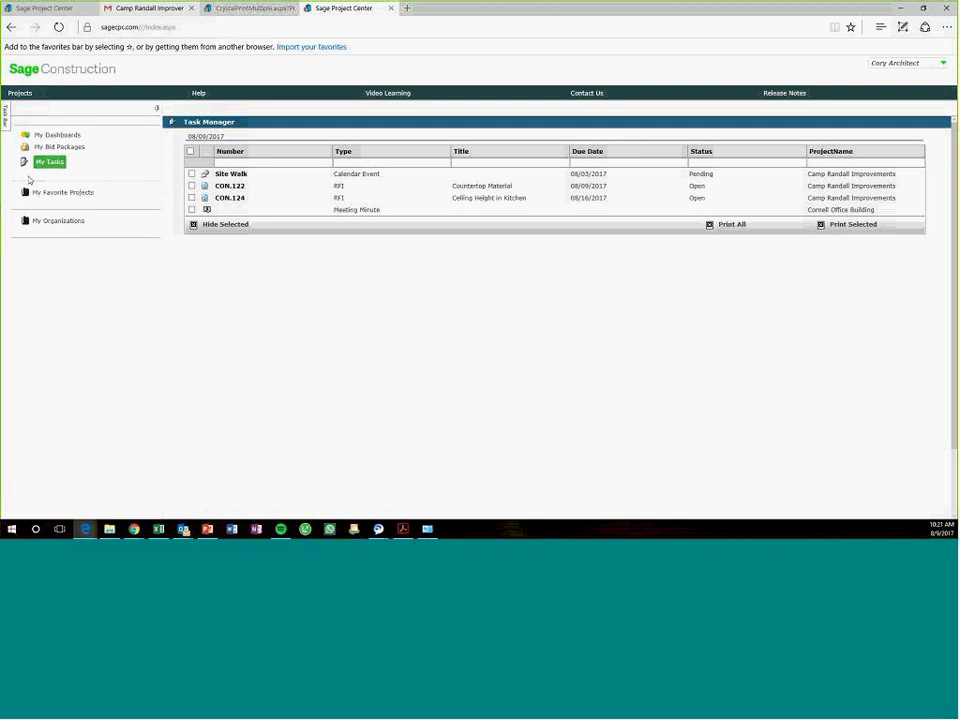
{"action": "mouse_move", "coordinate": [226, 5]}
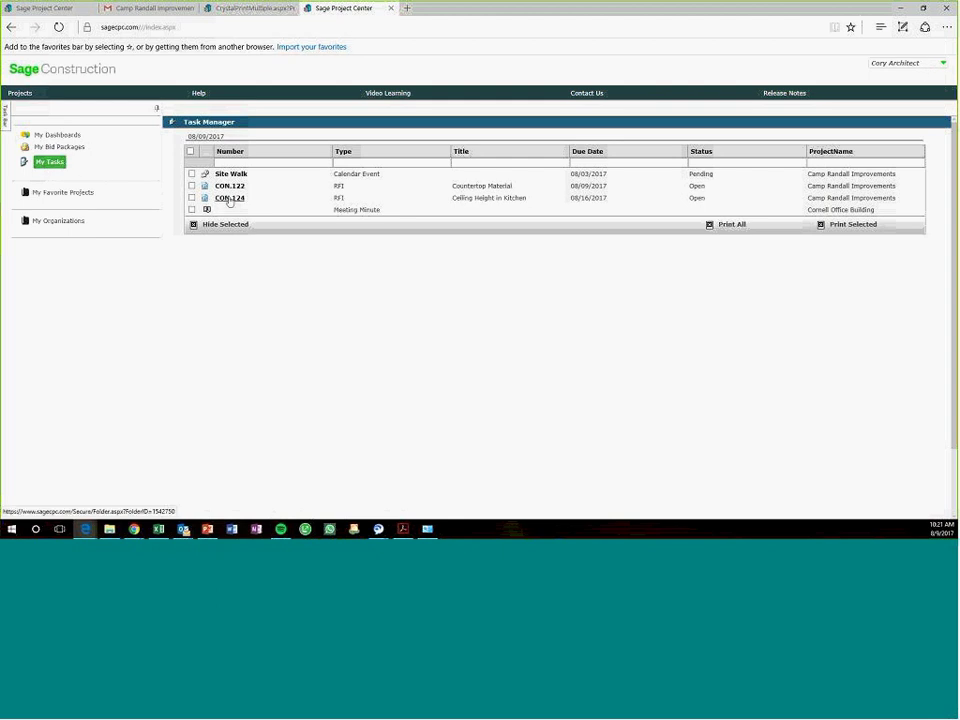
{"action": "left_click_drag", "start_coordinate": [228, 202], "coordinate": [237, 204]}
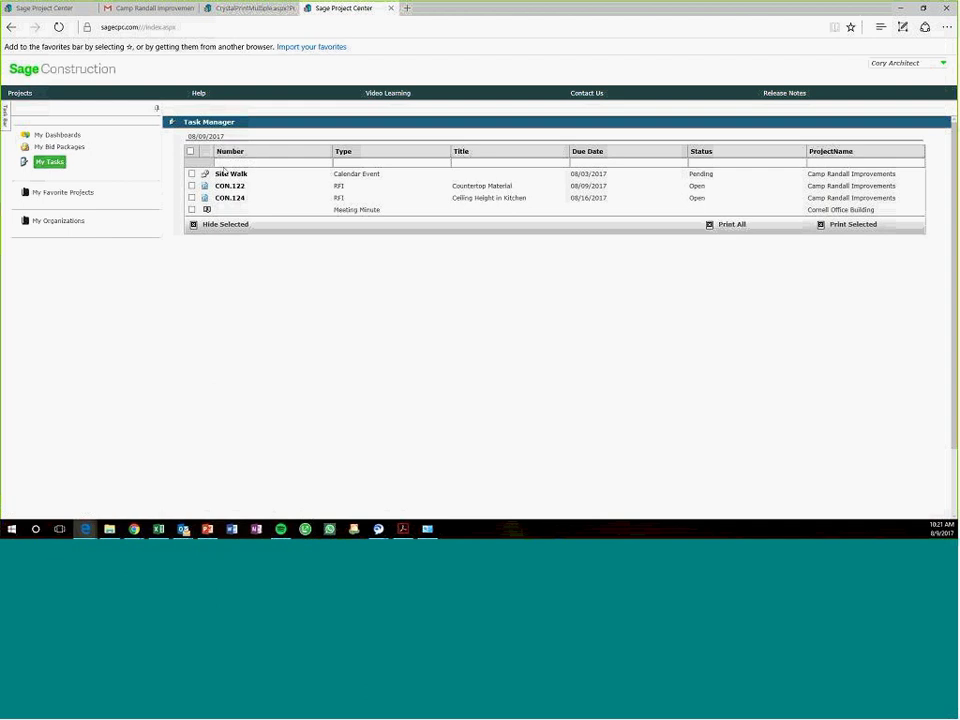
{"action": "left_click", "coordinate": [192, 209]}
{"action": "left_click", "coordinate": [208, 224]}
{"action": "key", "text": "Return"}
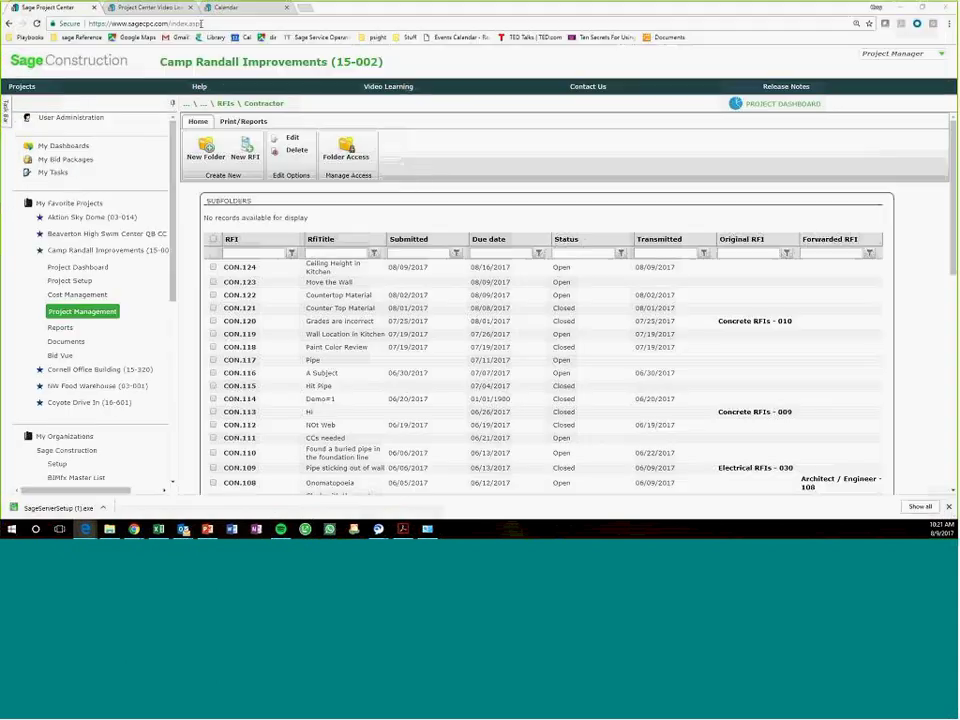
Open the Ceiling Height in Kitchen RFI from the log and use the architect's discussion reply as its official answer
{"action": "left_click", "coordinate": [248, 268]}
{"action": "scroll", "coordinate": [308, 277], "scroll_direction": "down", "scroll_amount": 3}
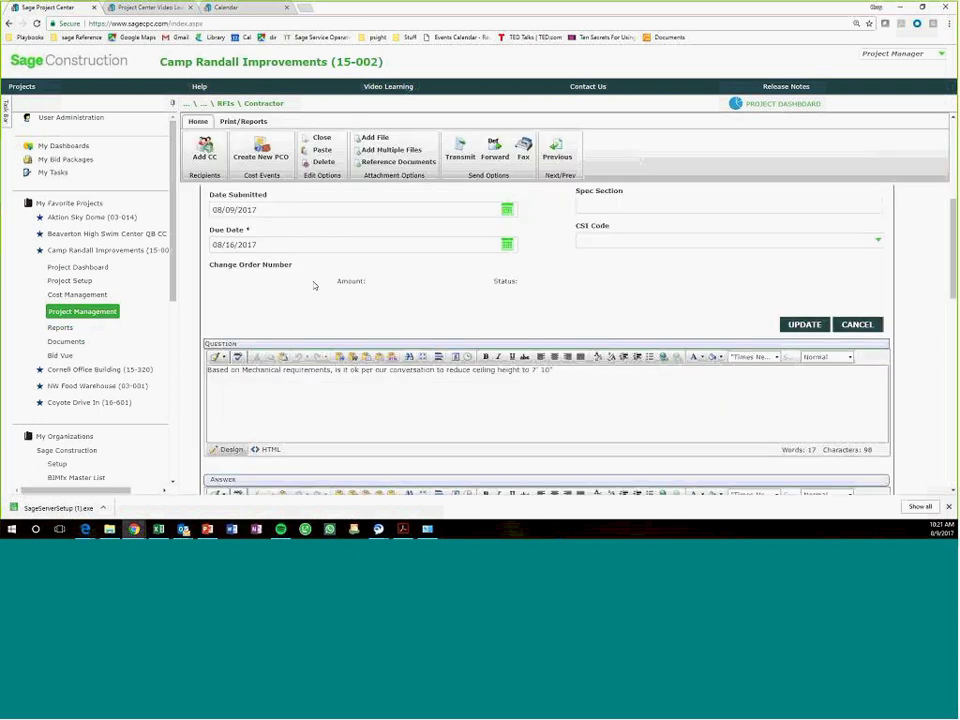
{"action": "scroll", "coordinate": [313, 286], "scroll_direction": "down", "scroll_amount": 3}
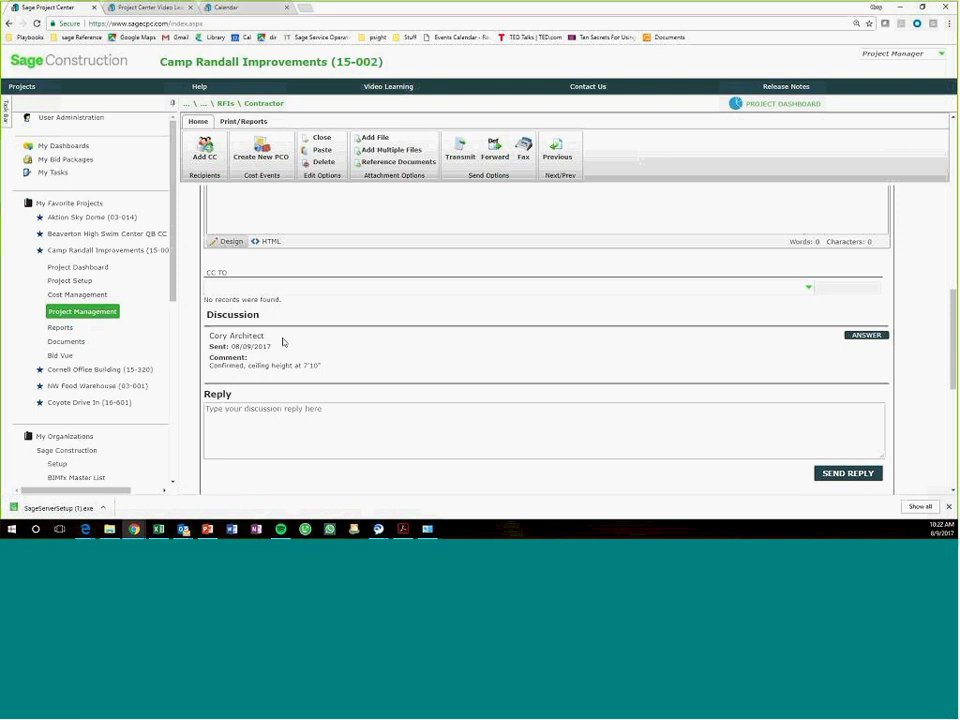
{"action": "left_click", "coordinate": [864, 337]}
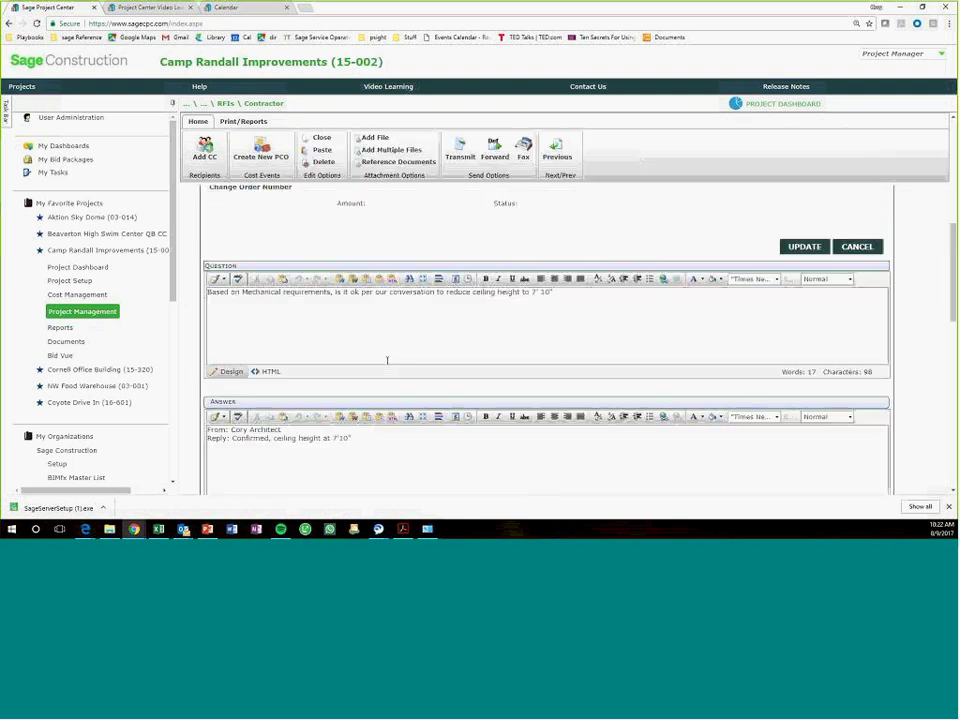
{"action": "scroll", "coordinate": [352, 423], "scroll_direction": "down", "scroll_amount": 1}
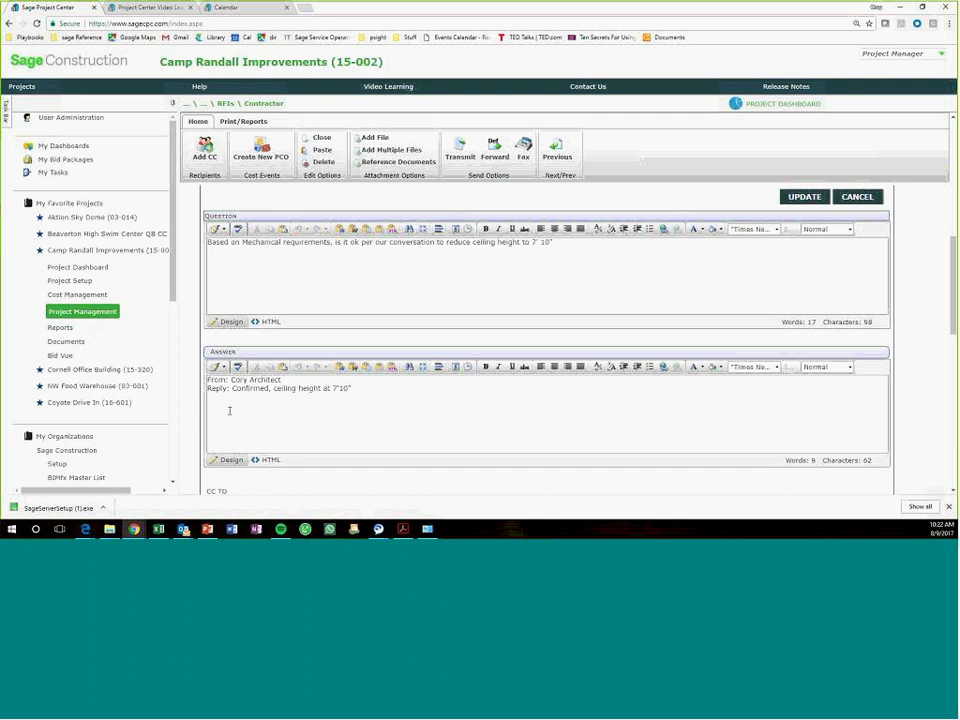
{"action": "scroll", "coordinate": [233, 410], "scroll_direction": "down", "scroll_amount": 1}
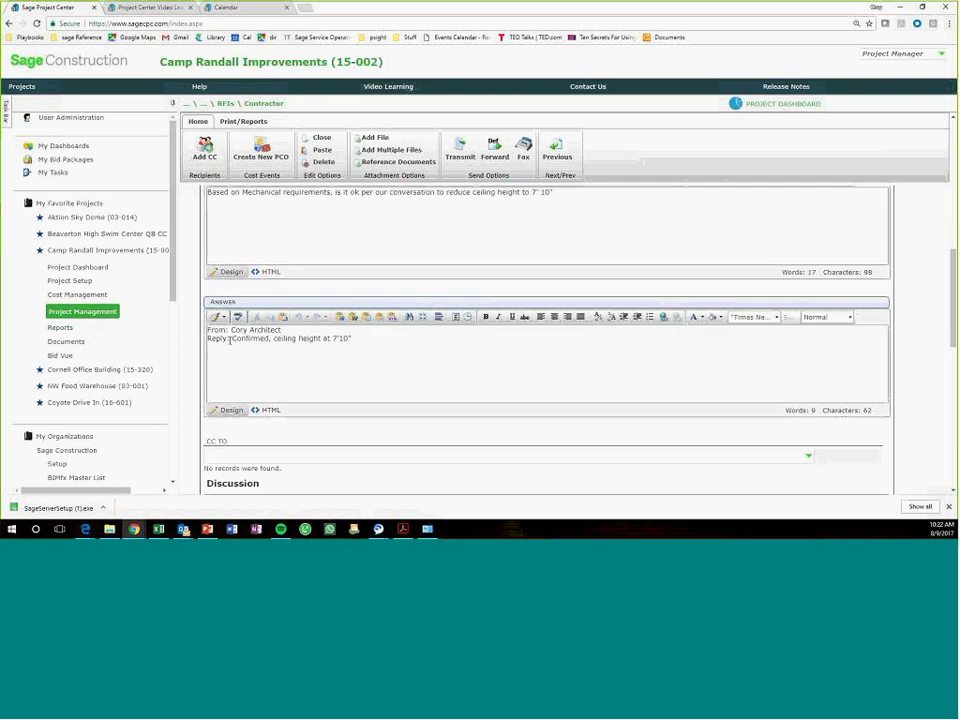
{"action": "left_click_drag", "start_coordinate": [231, 338], "coordinate": [350, 339]}
{"action": "left_click", "coordinate": [349, 354]}
Update and close the Ceiling Height in Kitchen RFI, and return to the Contractor RFI log
{"action": "scroll", "coordinate": [349, 354], "scroll_direction": "up", "scroll_amount": 2}
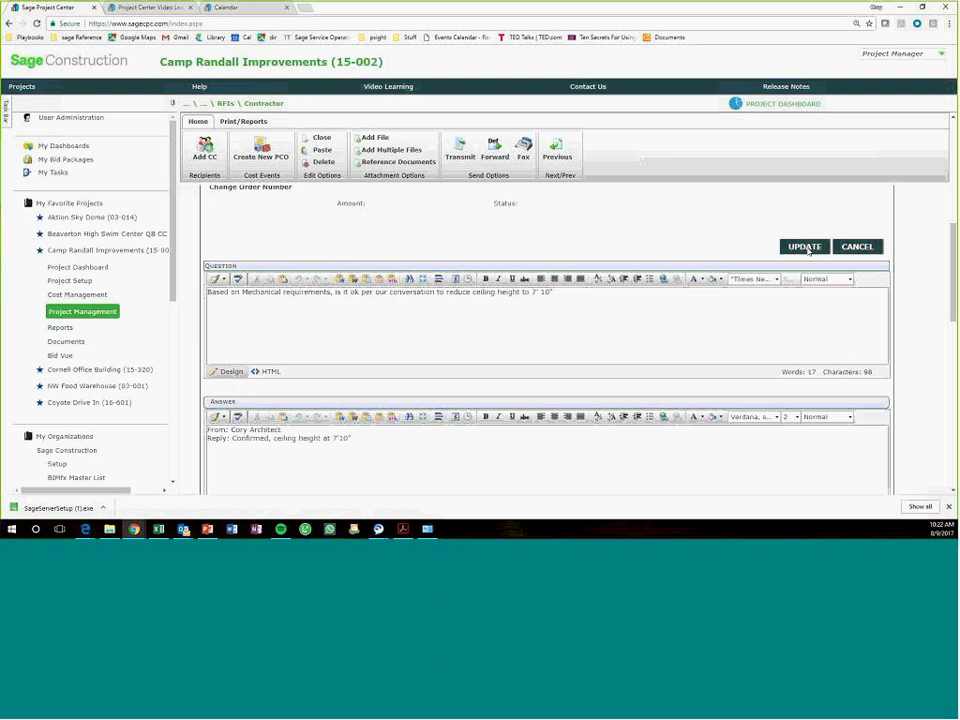
{"action": "scroll", "coordinate": [730, 255], "scroll_direction": "up", "scroll_amount": 3}
{"action": "scroll", "coordinate": [760, 305], "scroll_direction": "down", "scroll_amount": 2}
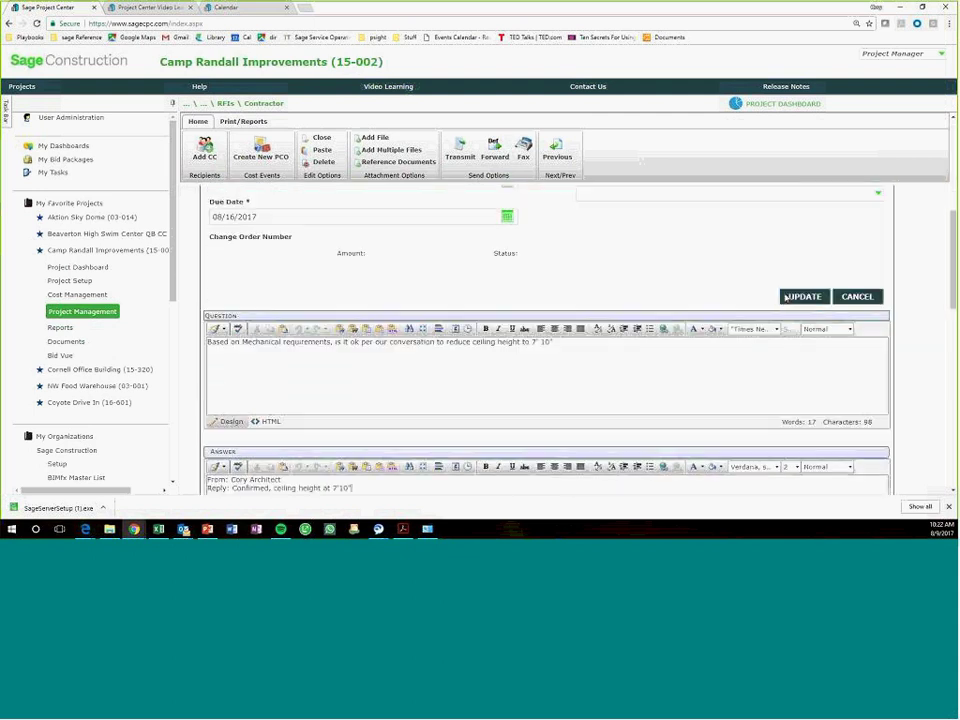
{"action": "left_click", "coordinate": [790, 297]}
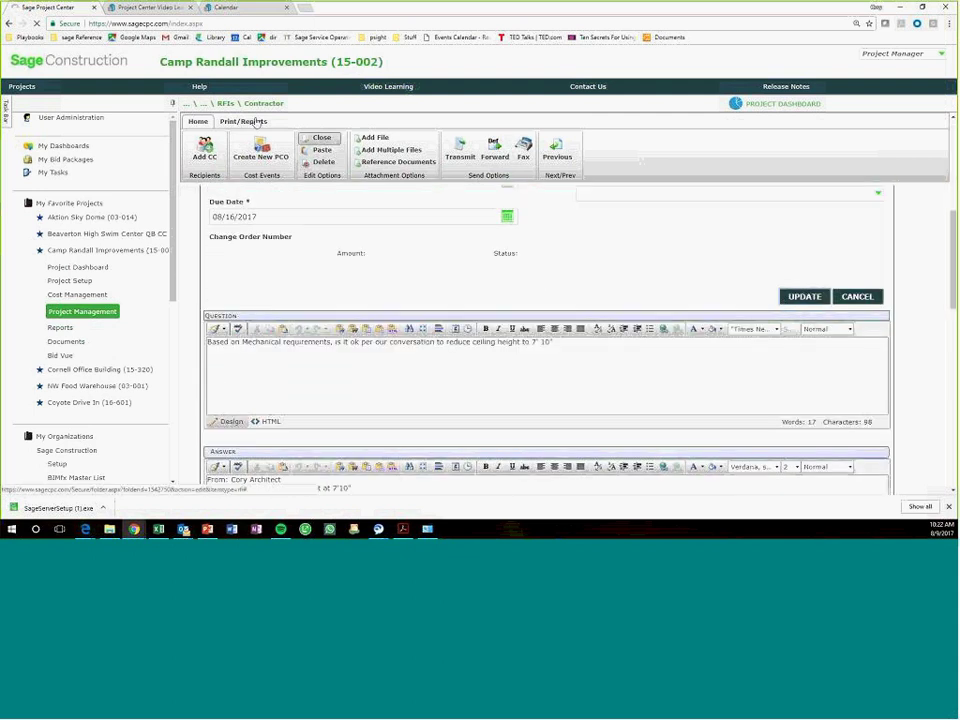
{"action": "left_click", "coordinate": [229, 105]}
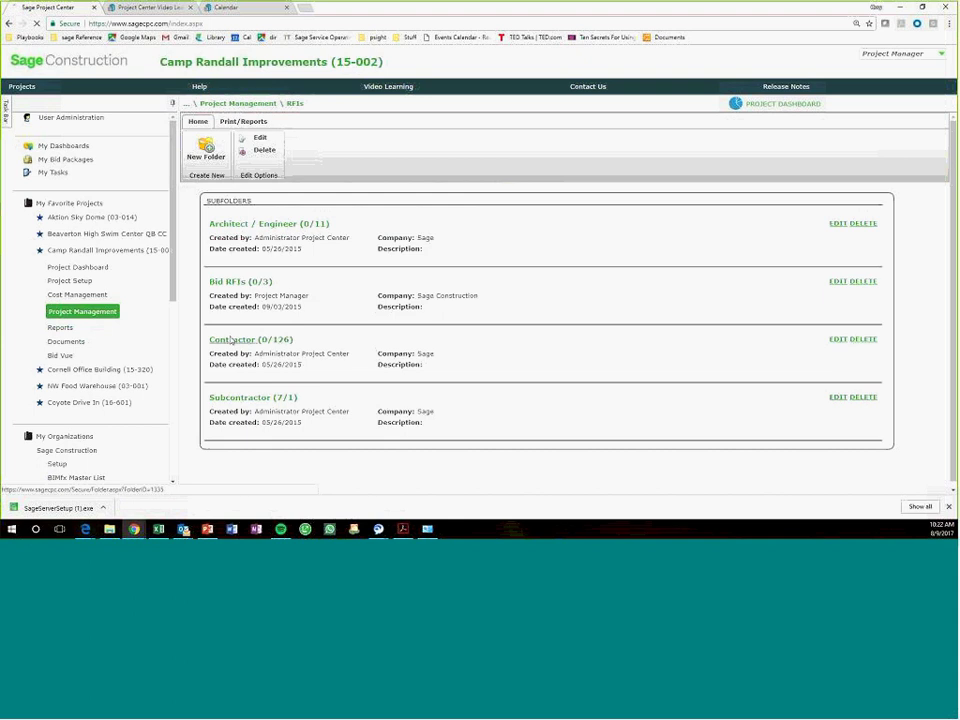
{"action": "left_click", "coordinate": [231, 341]}
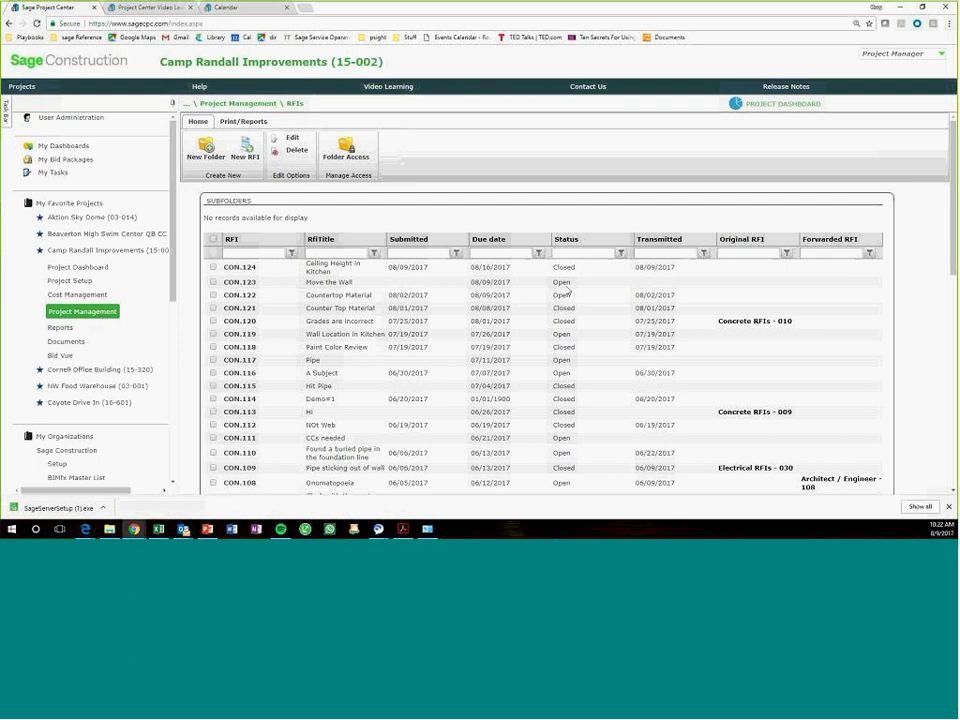
Generate the RFIs report for Camp Randall Improvements with the default portrait layout and all statuses and folders
{"action": "left_click", "coordinate": [242, 103]}
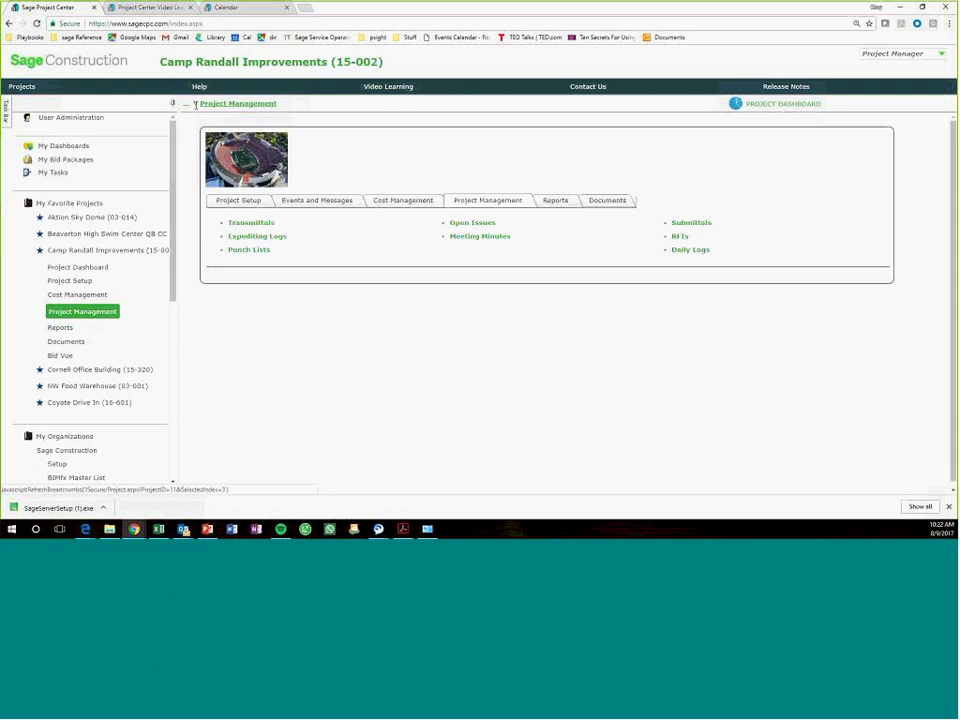
{"action": "left_click", "coordinate": [555, 202]}
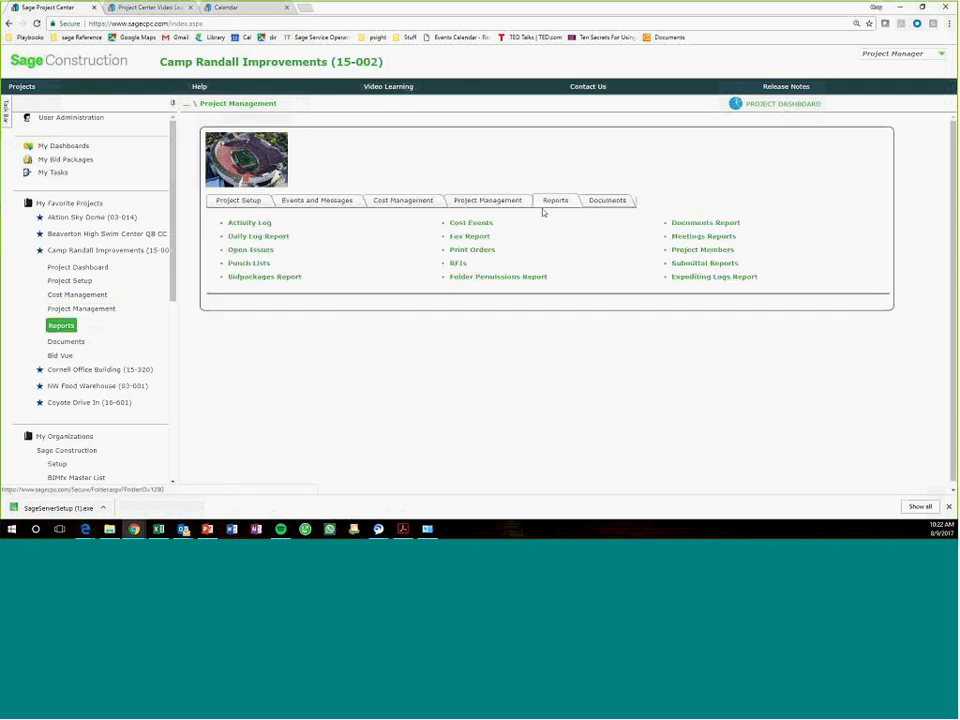
{"action": "left_click", "coordinate": [473, 260]}
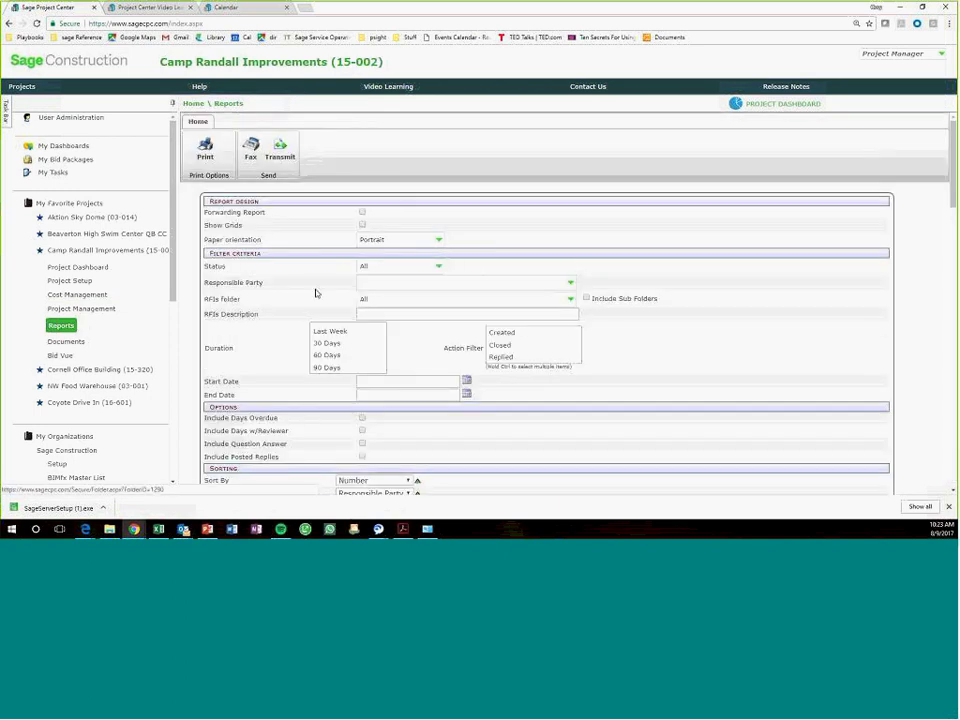
{"action": "scroll", "coordinate": [422, 364], "scroll_direction": "down", "scroll_amount": 3}
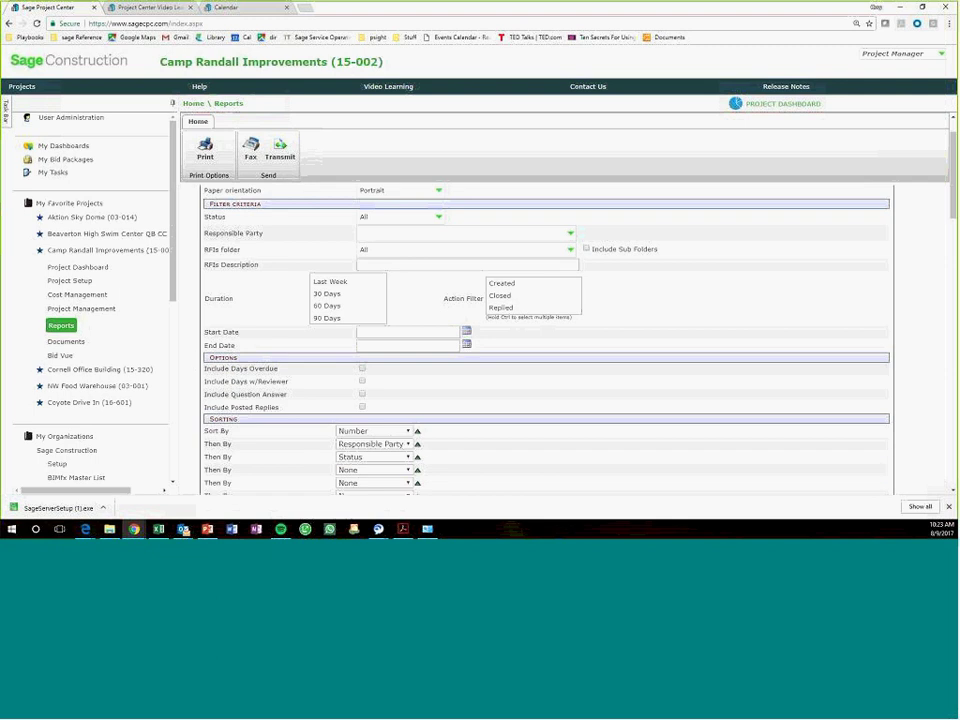
{"action": "scroll", "coordinate": [422, 366], "scroll_direction": "up", "scroll_amount": 3}
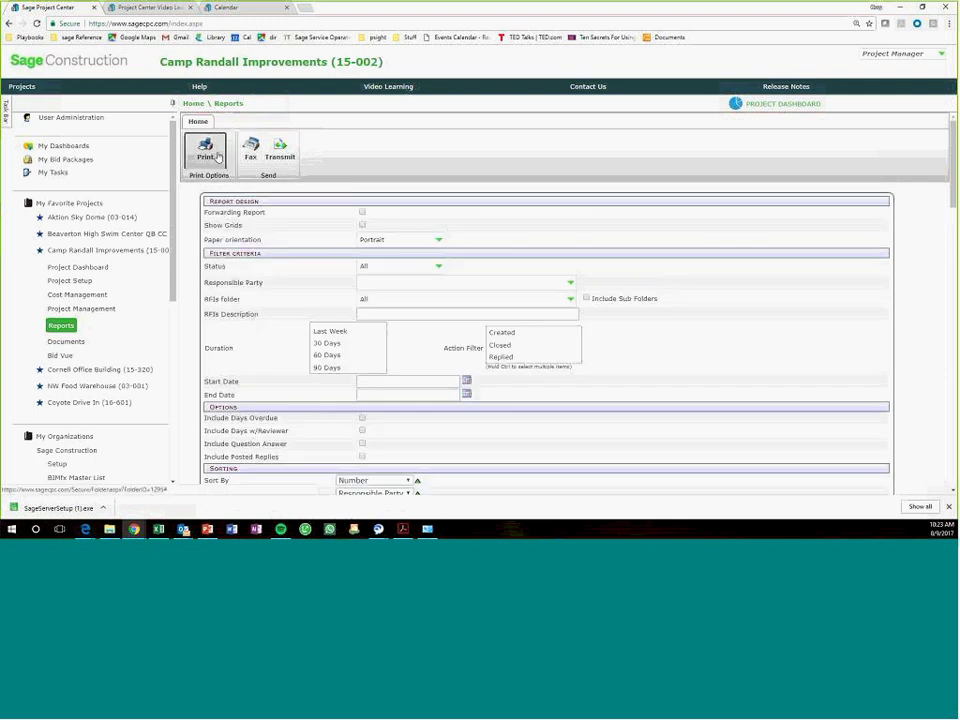
{"action": "left_click", "coordinate": [217, 156]}
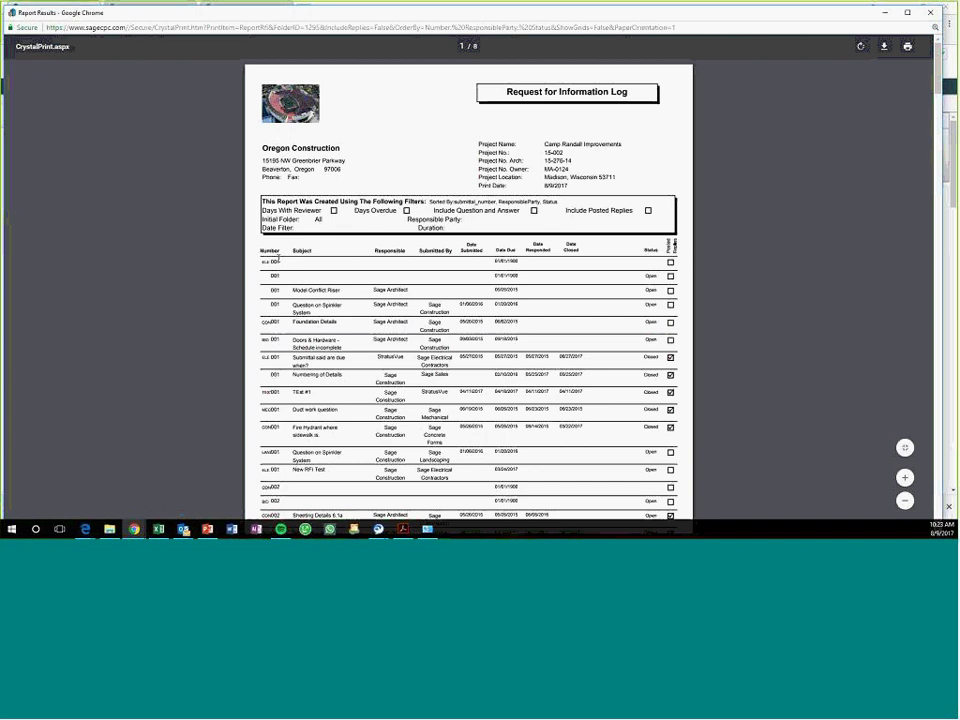
Look through the pages of the generated Request for Information Log and close the report
{"action": "scroll", "coordinate": [278, 258], "scroll_direction": "down", "scroll_amount": 1}
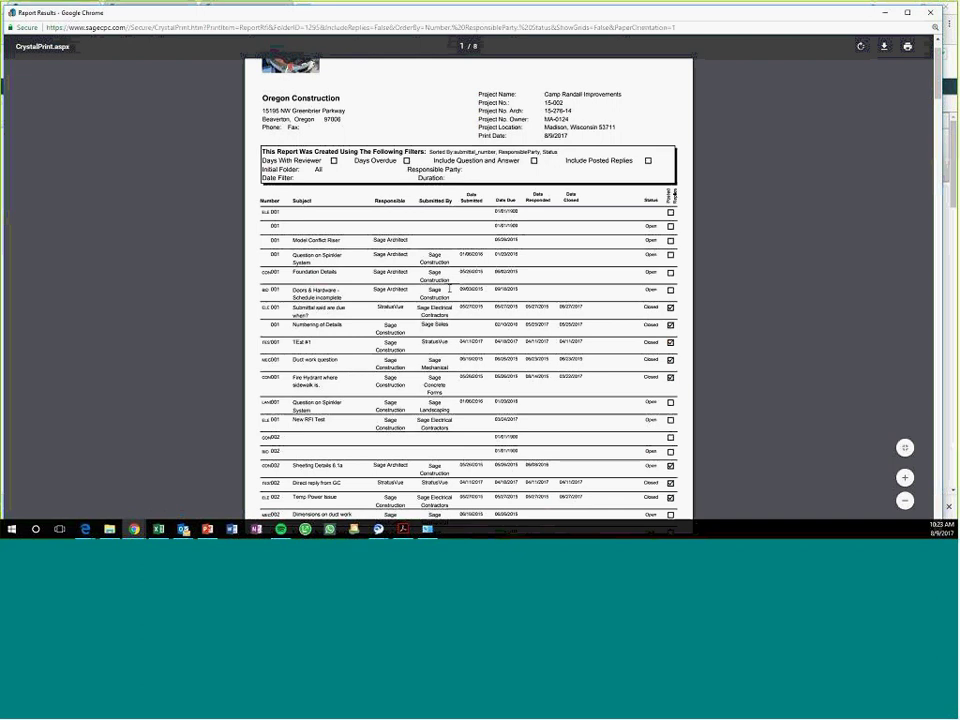
{"action": "scroll", "coordinate": [449, 289], "scroll_direction": "down", "scroll_amount": 15}
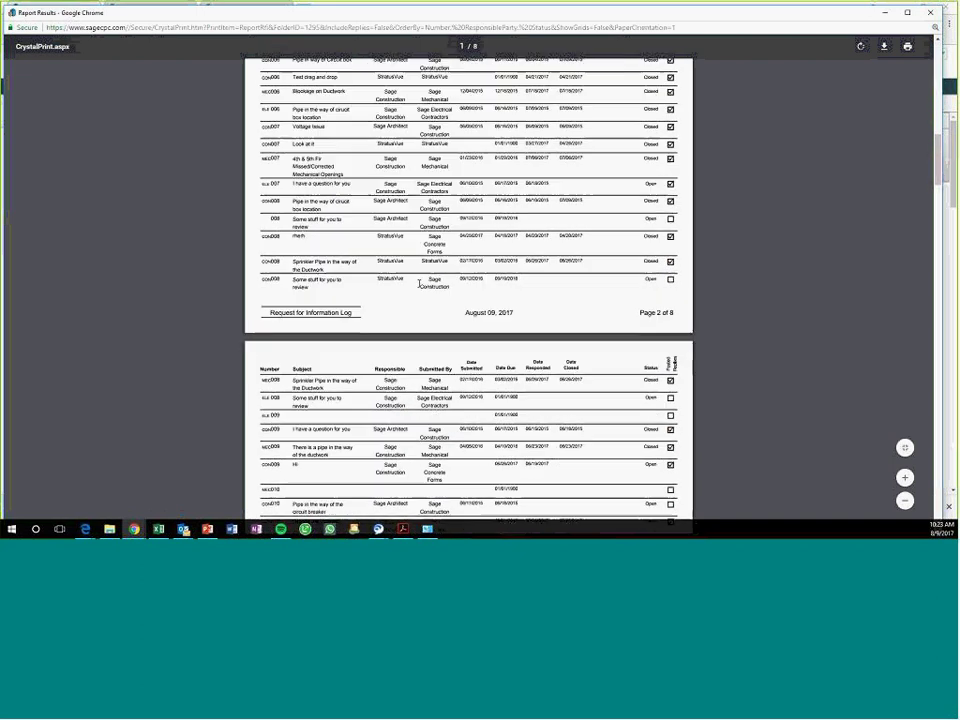
{"action": "scroll", "coordinate": [419, 284], "scroll_direction": "down", "scroll_amount": 5}
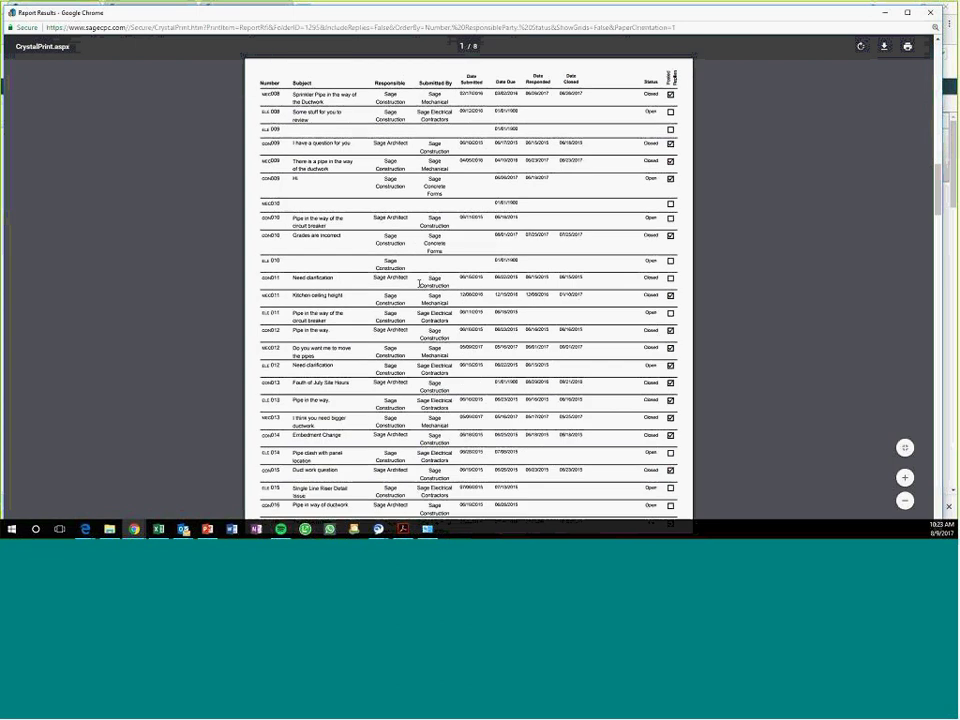
{"action": "scroll", "coordinate": [419, 284], "scroll_direction": "down", "scroll_amount": 9}
{"action": "scroll", "coordinate": [419, 284], "scroll_direction": "down", "scroll_amount": 6}
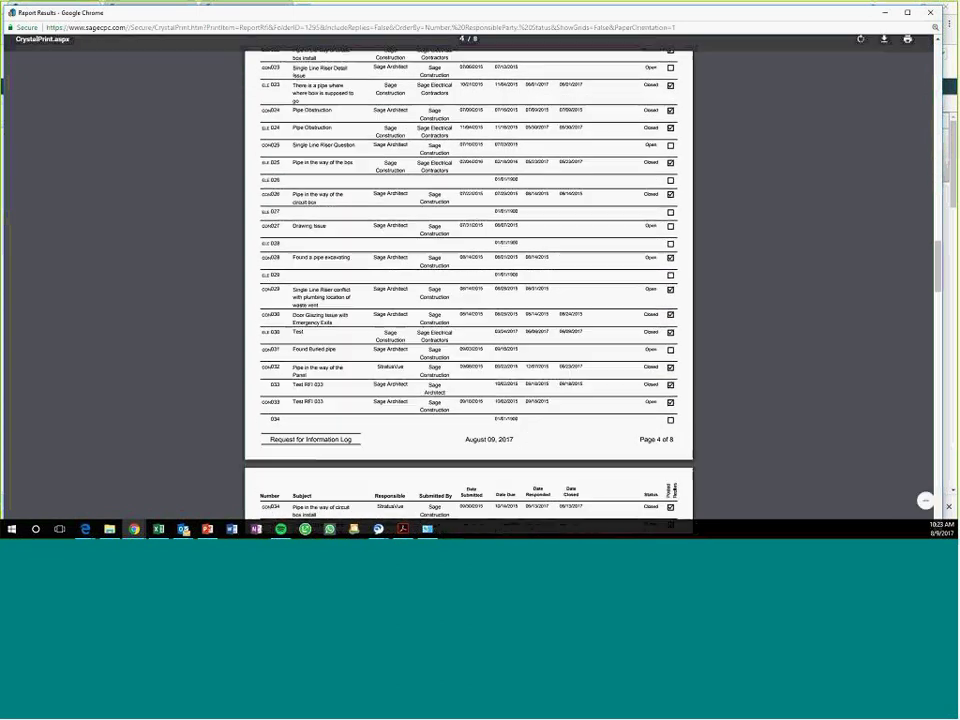
{"action": "key", "text": "ctrl+w"}
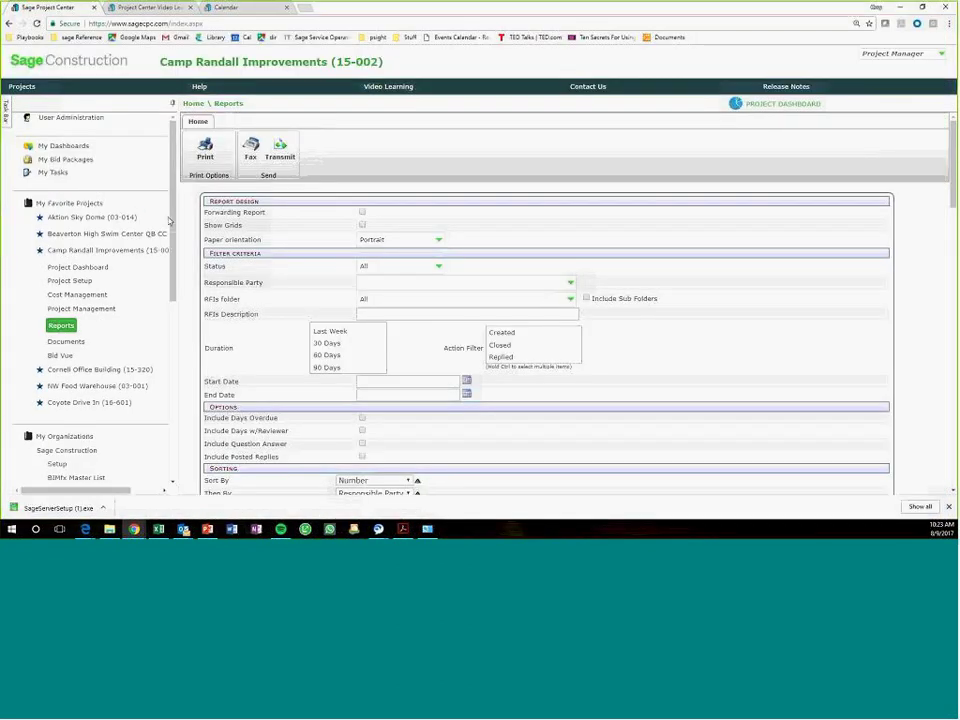
Start a new report schedule from the dashboards page and select Camp Randall Improvements as its project
{"action": "left_click", "coordinate": [64, 146]}
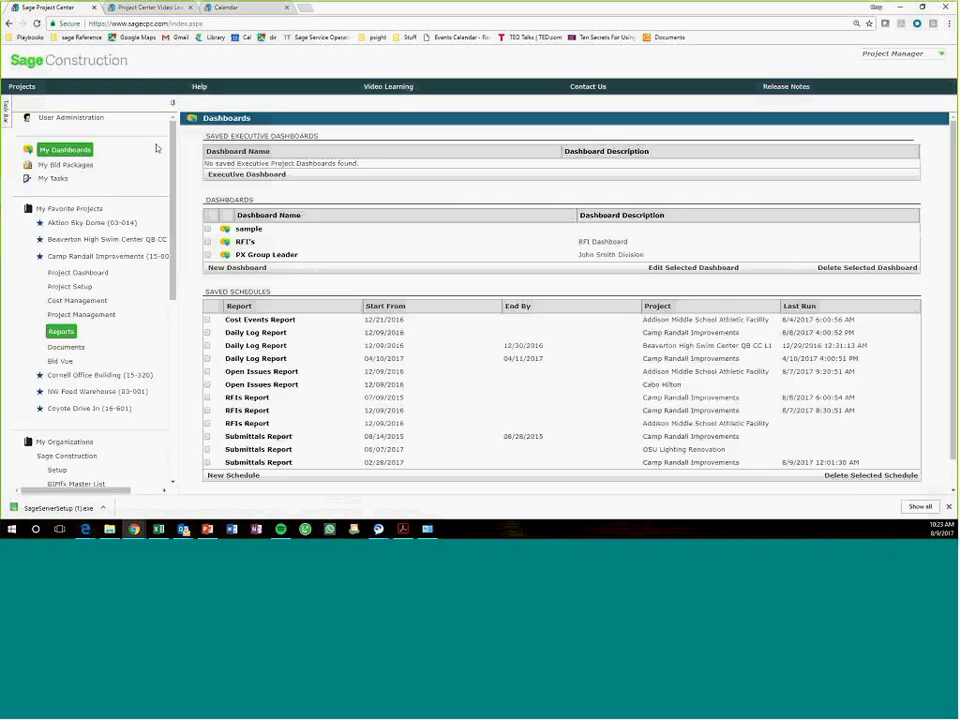
{"action": "left_click", "coordinate": [217, 476]}
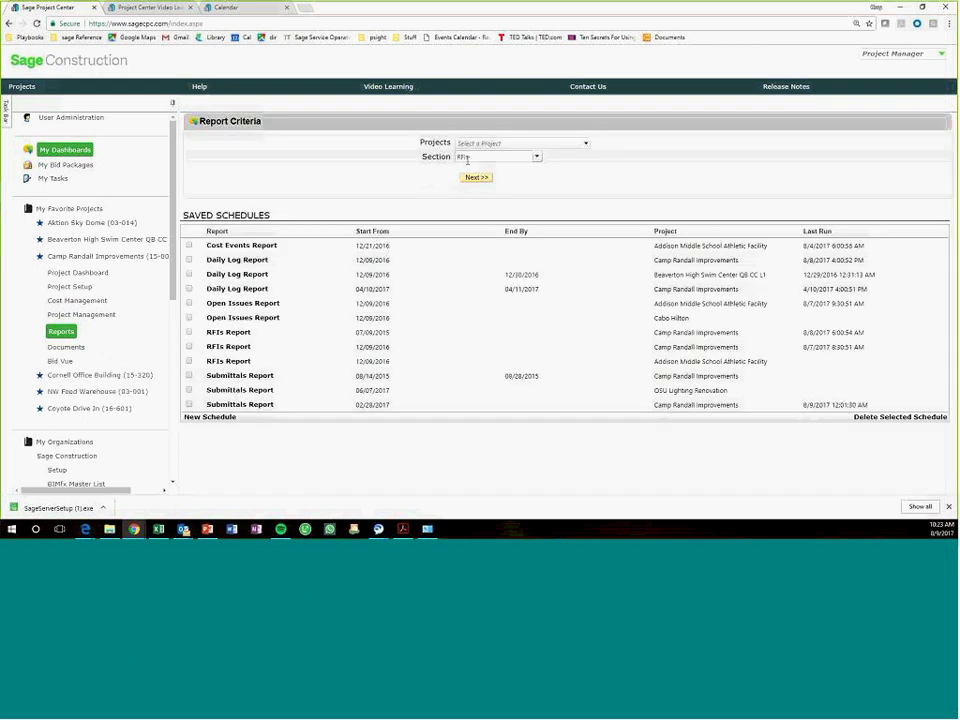
{"action": "left_click", "coordinate": [462, 143]}
{"action": "scroll", "coordinate": [473, 200], "scroll_direction": "down", "scroll_amount": 5}
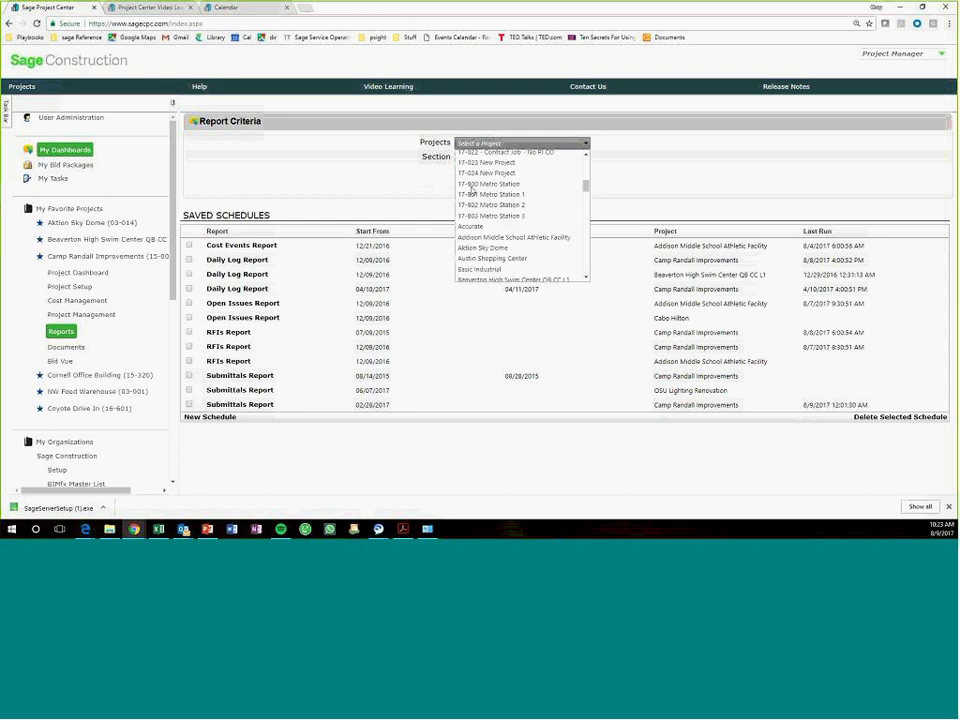
{"action": "left_click", "coordinate": [475, 279]}
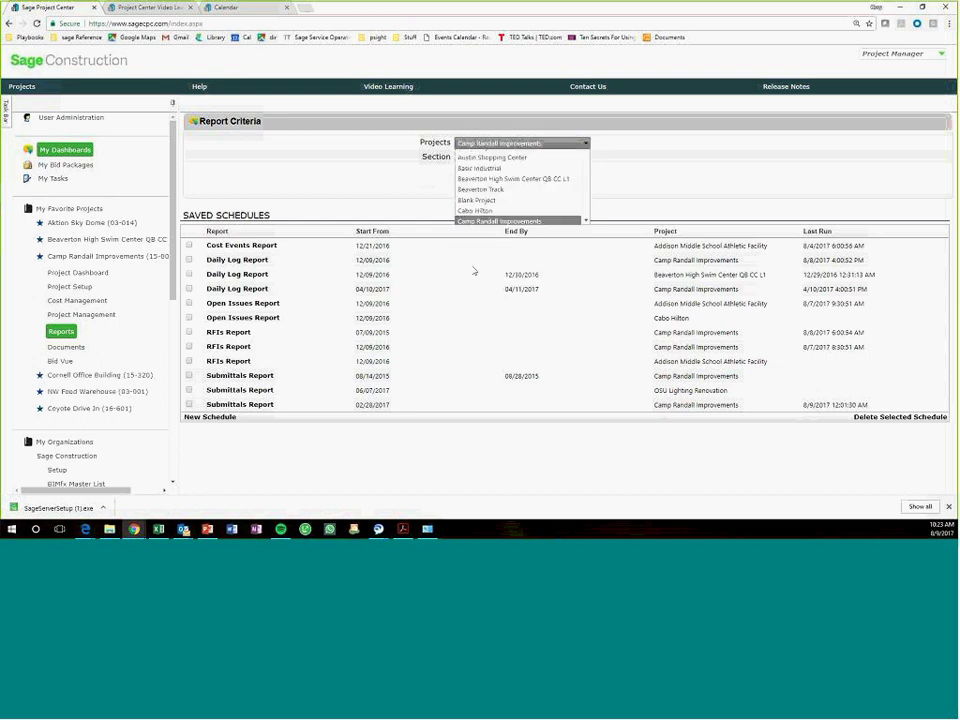
Set the new report schedule to the RFIs section, keep the default report options and choose a weekly recurrence pattern
{"action": "left_click", "coordinate": [471, 157]}
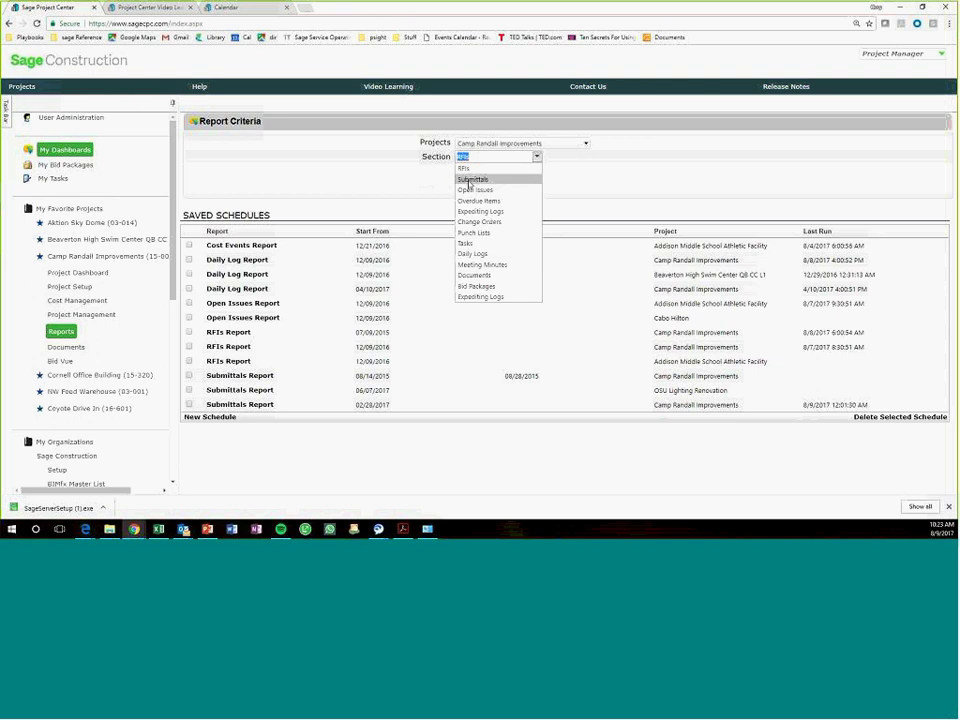
{"action": "left_click", "coordinate": [472, 168]}
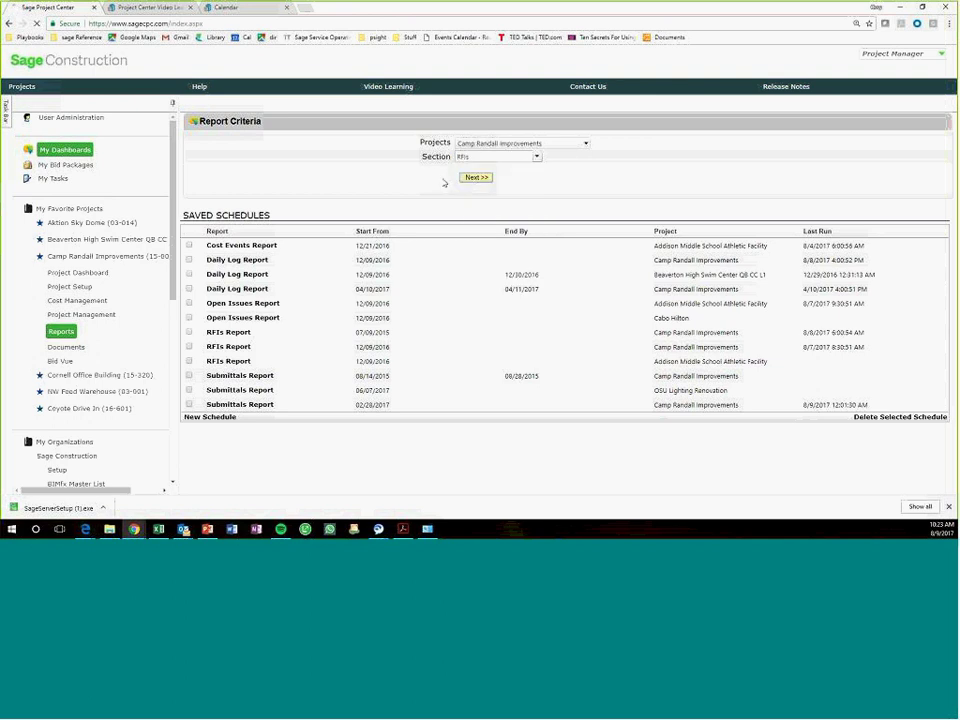
{"action": "left_click", "coordinate": [475, 177]}
{"action": "scroll", "coordinate": [357, 300], "scroll_direction": "down", "scroll_amount": 3}
{"action": "scroll", "coordinate": [357, 300], "scroll_direction": "down", "scroll_amount": 1}
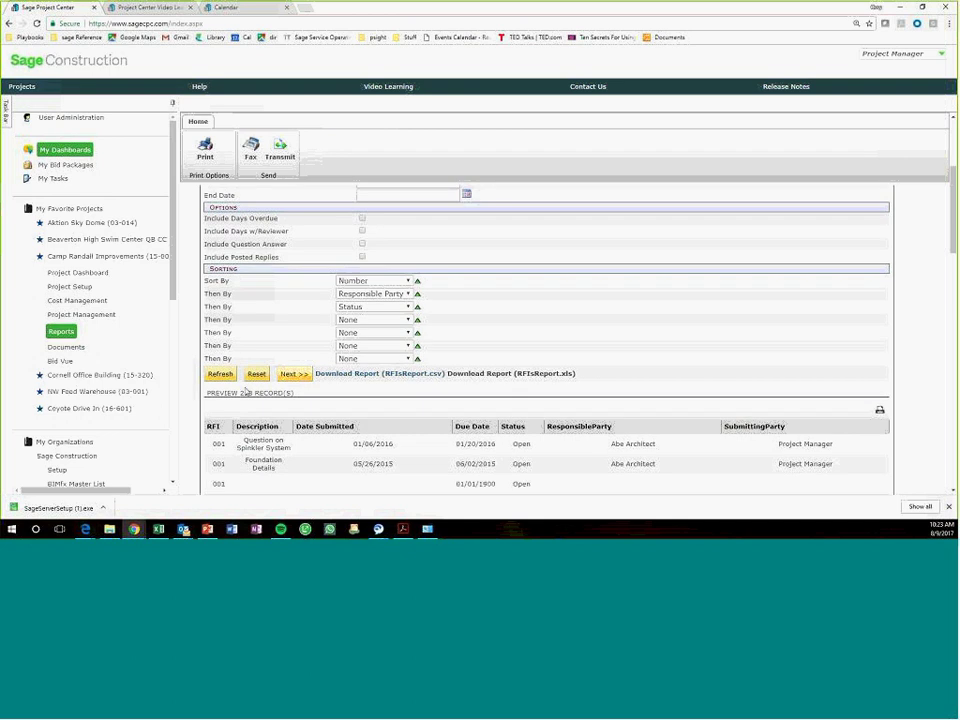
{"action": "left_click", "coordinate": [293, 374]}
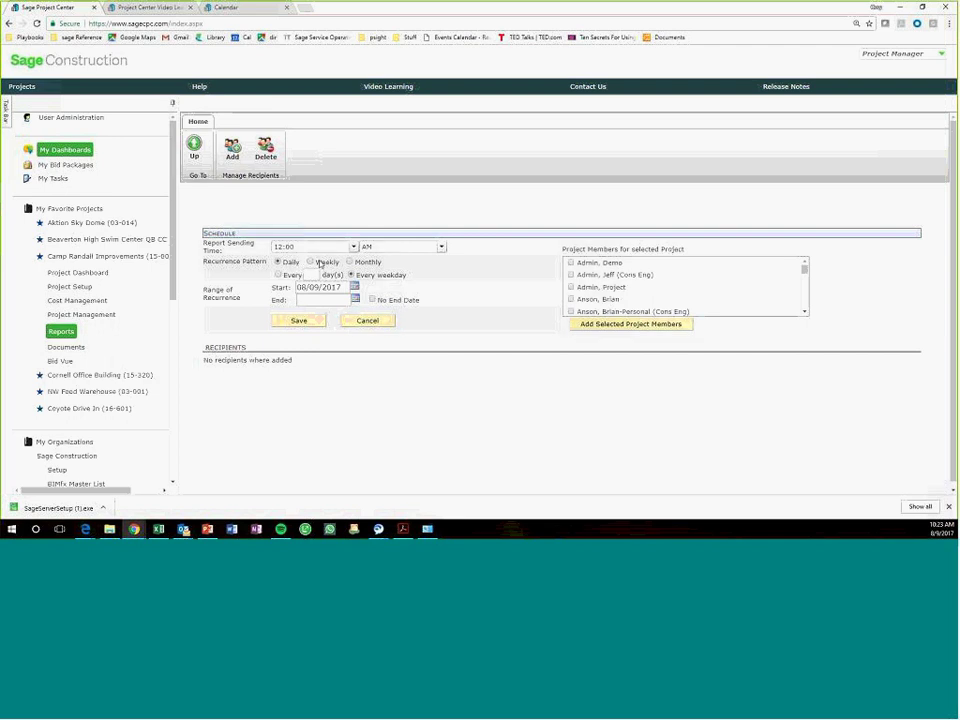
{"action": "left_click", "coordinate": [311, 262]}
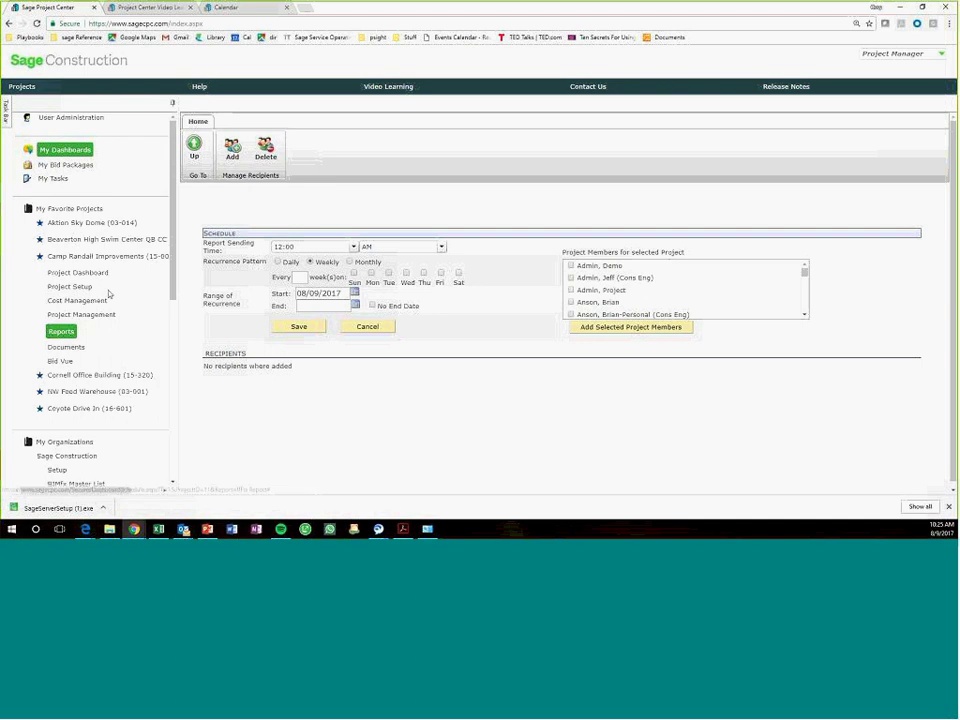
Open the Camp Randall Improvements expediting logs and examine the division, item number, date and notes columns of the Expediting Log Import workbook in Excel
{"action": "left_click", "coordinate": [79, 318]}
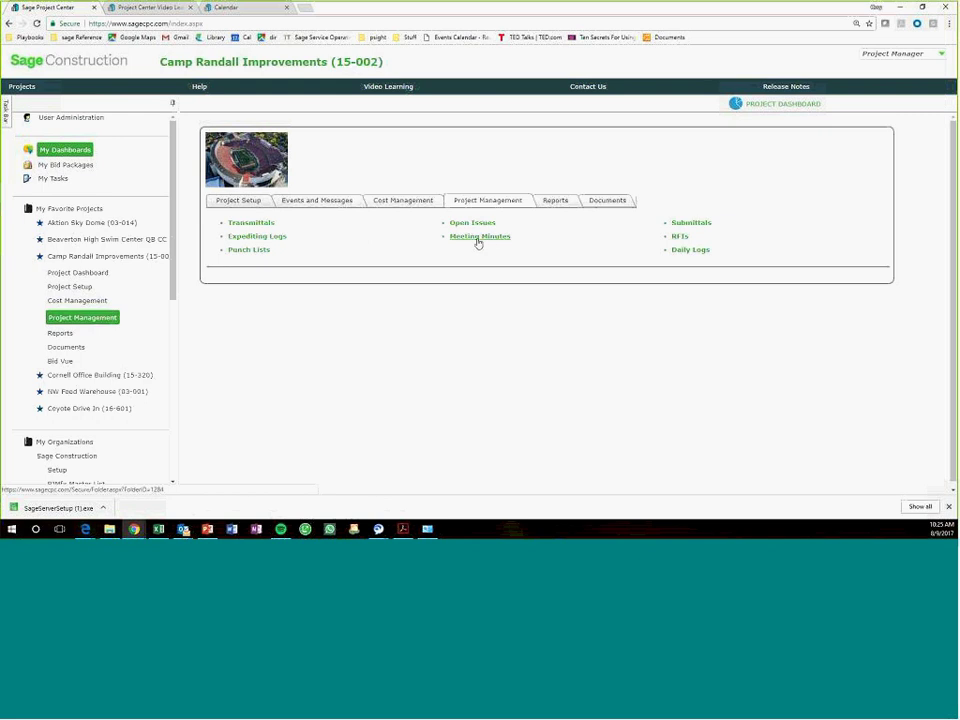
{"action": "left_click", "coordinate": [266, 240]}
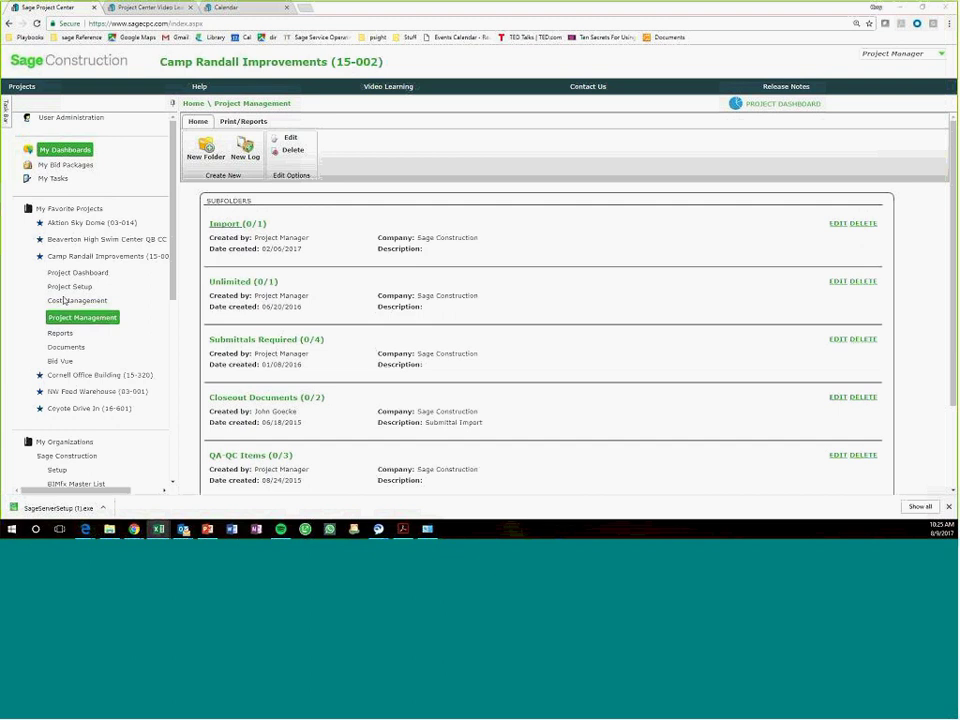
{"action": "key", "text": "alt+Tab"}
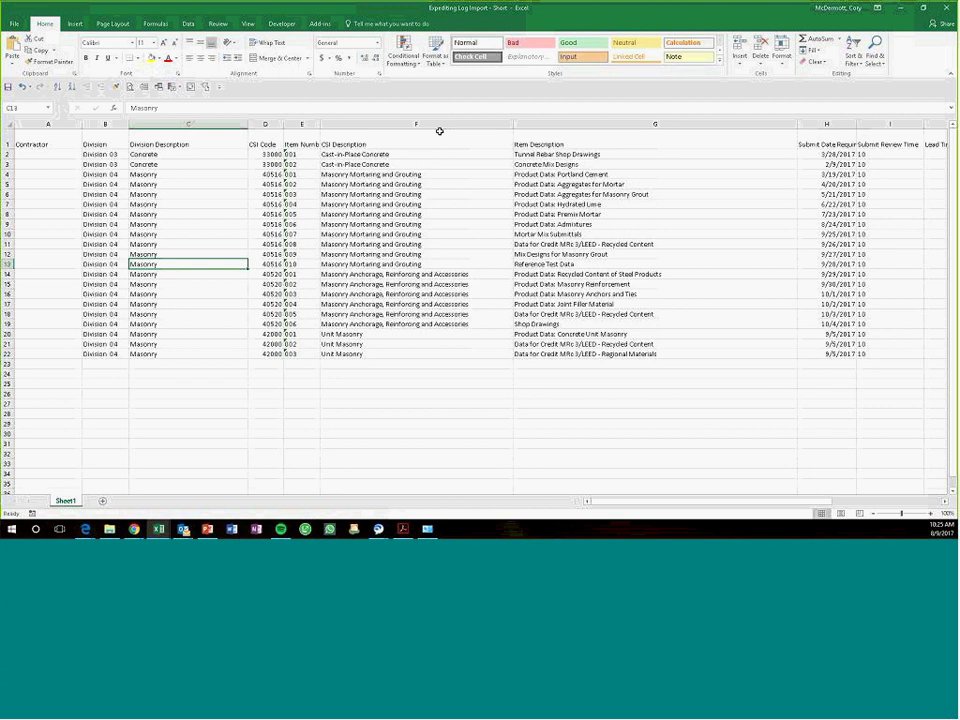
{"action": "left_click_drag", "start_coordinate": [95, 154], "coordinate": [244, 184]}
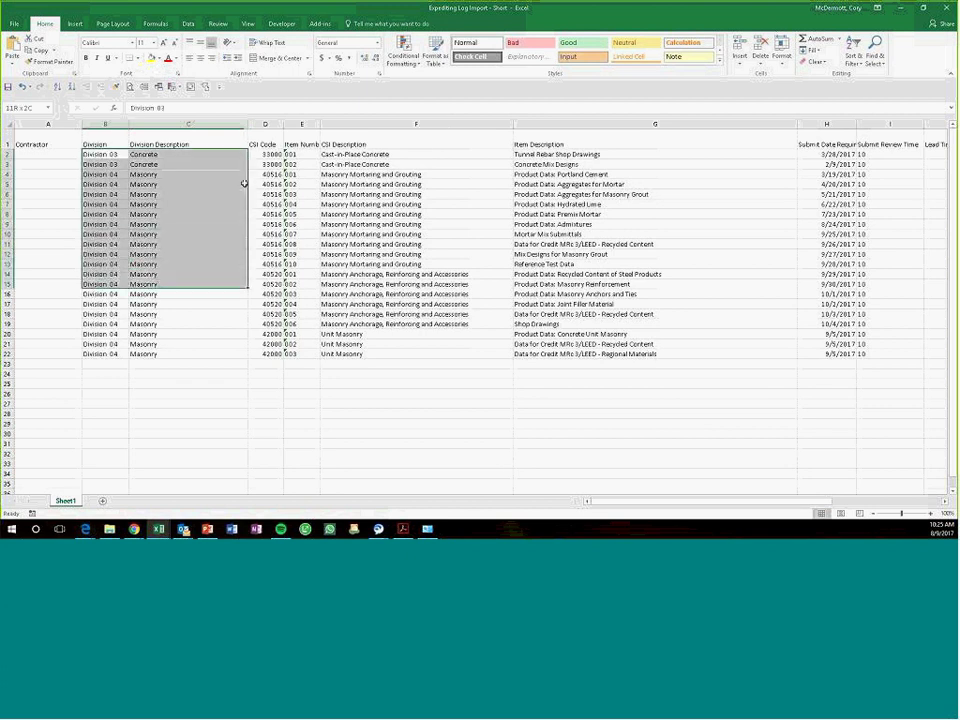
{"action": "left_click", "coordinate": [302, 184]}
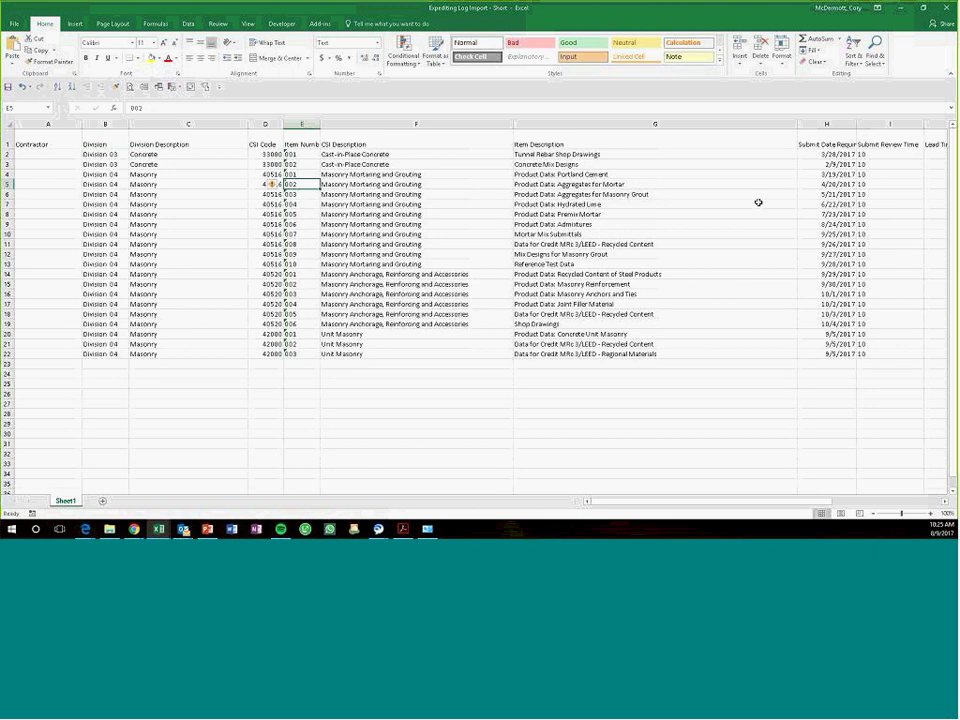
{"action": "left_click_drag", "start_coordinate": [830, 166], "coordinate": [648, 219]}
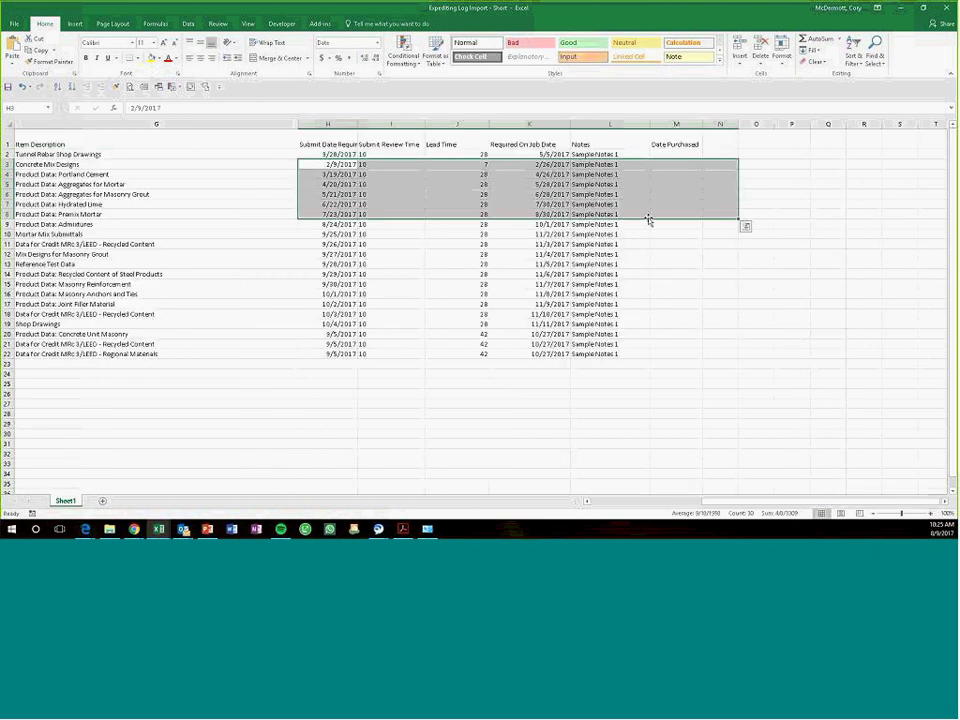
{"action": "left_click", "coordinate": [392, 154]}
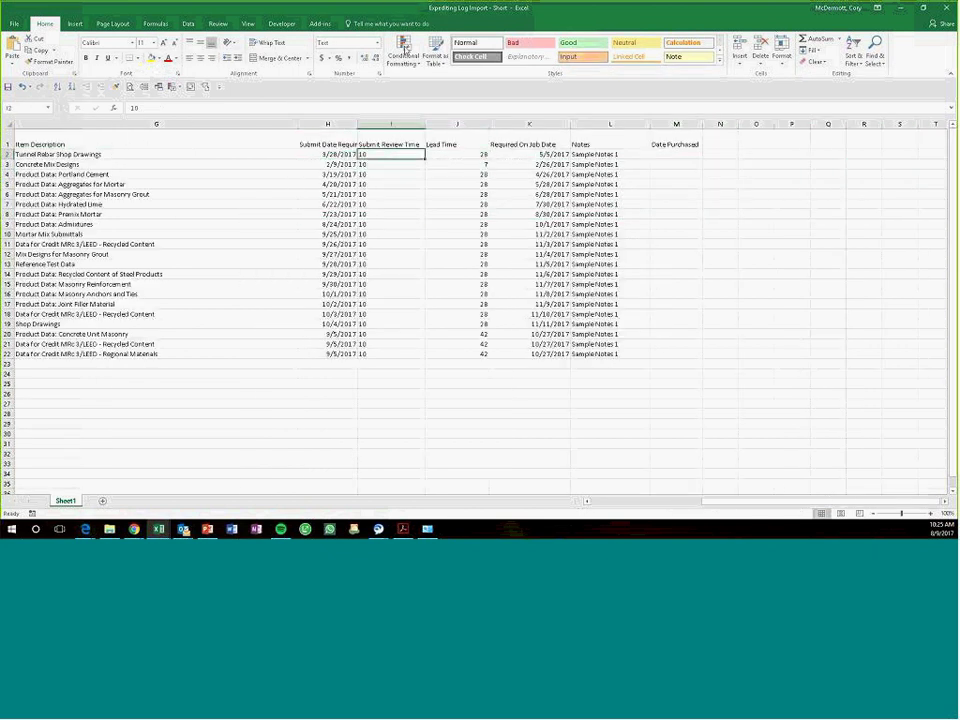
{"action": "left_click_drag", "start_coordinate": [388, 11], "coordinate": [0, 54]}
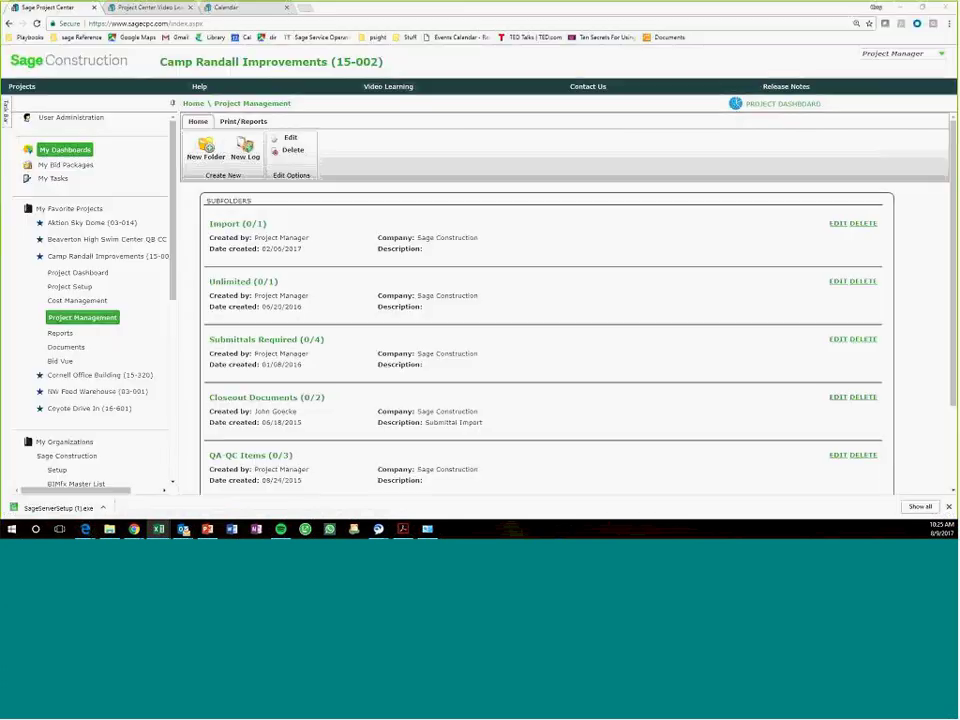
Open the Import expediting log, expand Division 03 and Division 04, and select all 040516 Masonry Mortaring and Grouting items
{"action": "left_click", "coordinate": [228, 224]}
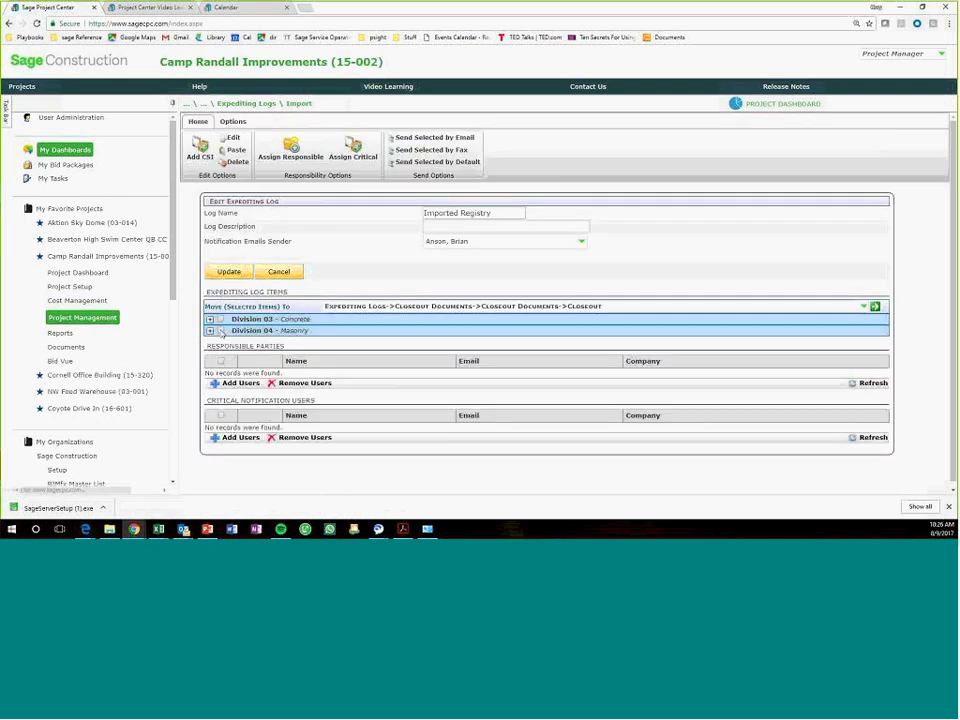
{"action": "left_click", "coordinate": [209, 319]}
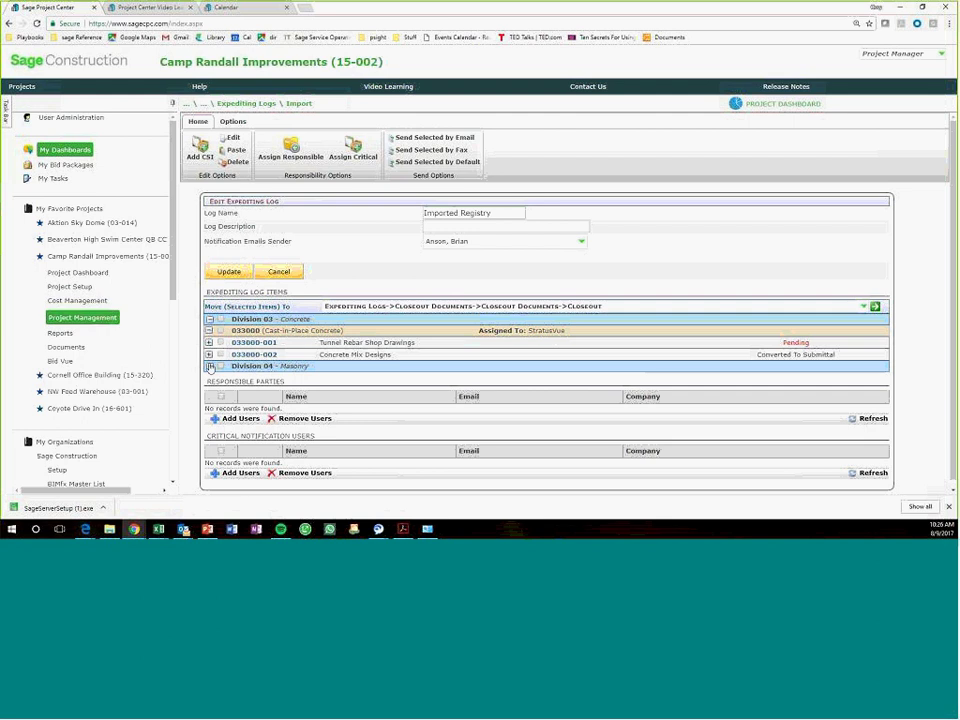
{"action": "left_click", "coordinate": [210, 367]}
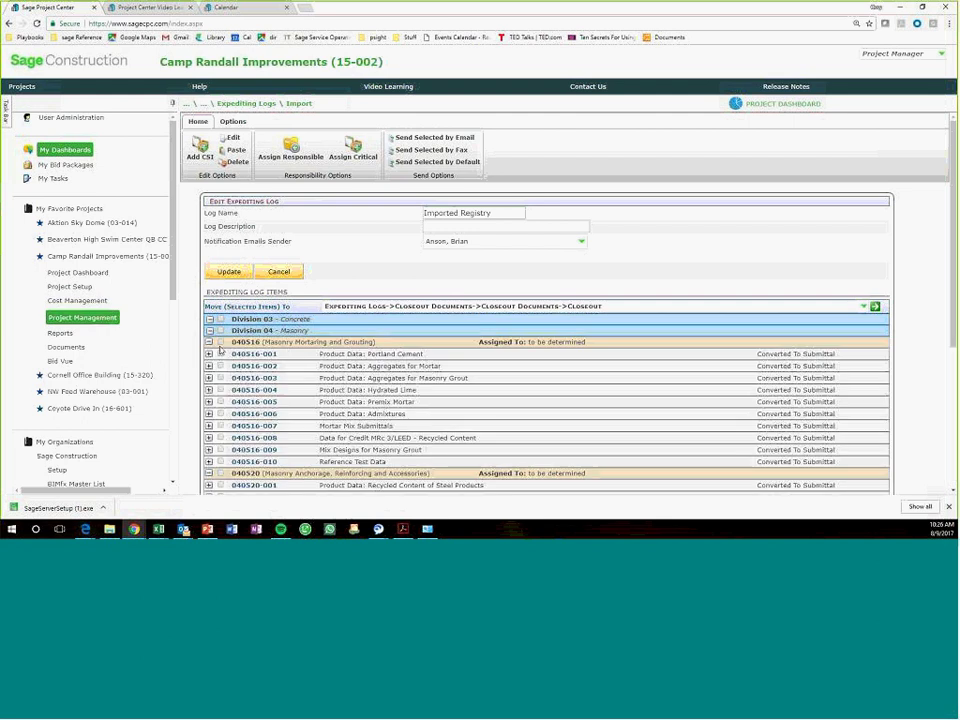
{"action": "left_click", "coordinate": [221, 343]}
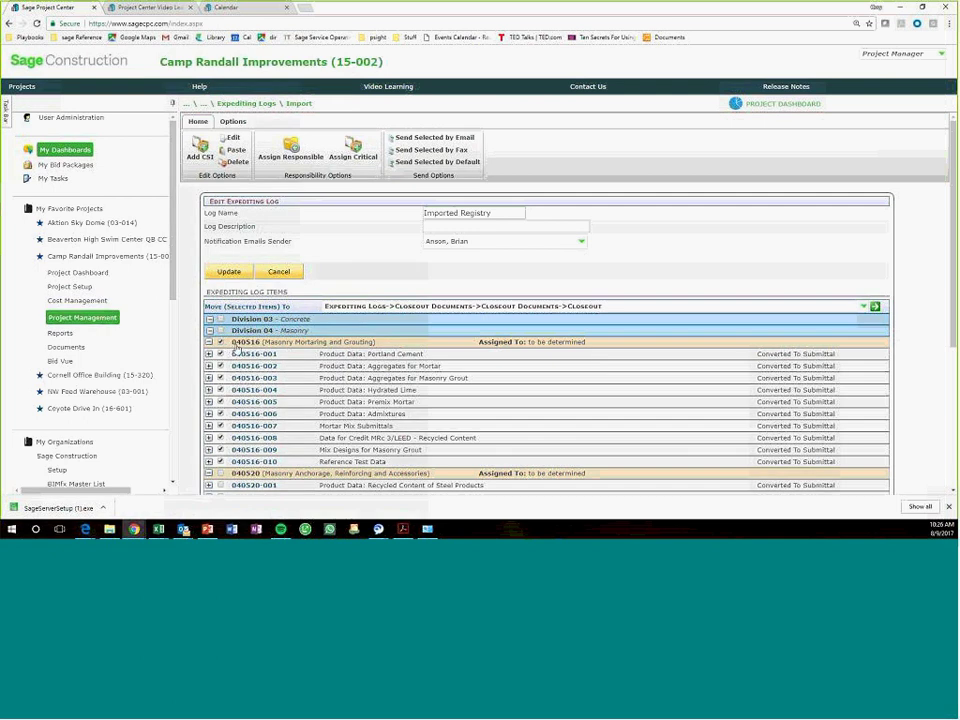
Examine the dates, review times, lead times and notes of the 040516 items and return to the Project Management page
{"action": "left_click", "coordinate": [229, 271]}
{"action": "scroll", "coordinate": [313, 345], "scroll_direction": "down", "scroll_amount": 5}
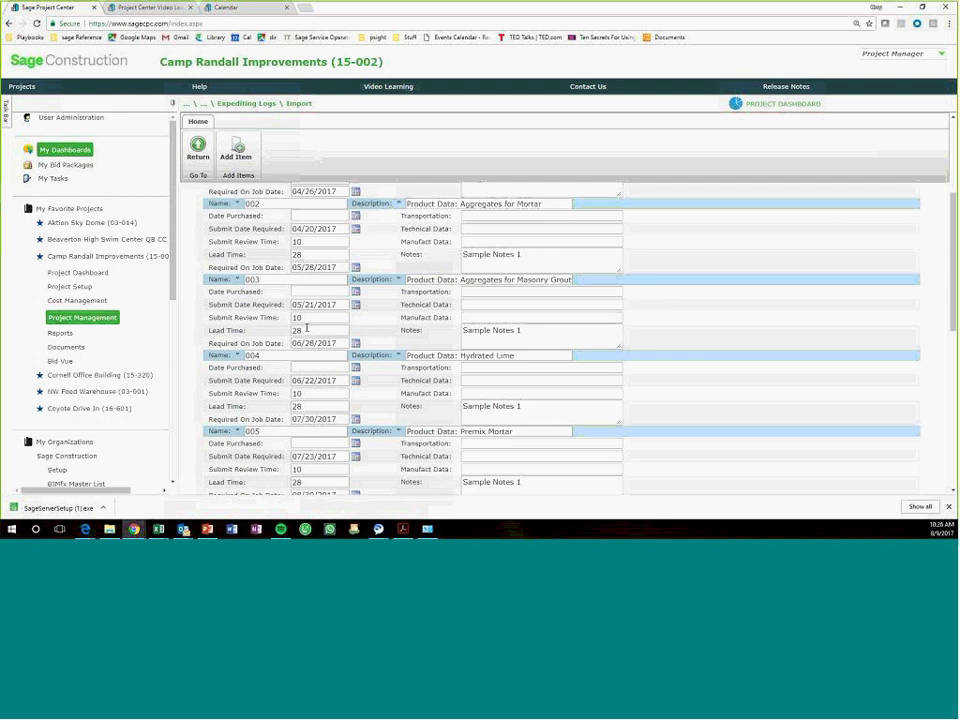
{"action": "scroll", "coordinate": [313, 345], "scroll_direction": "up", "scroll_amount": 3}
{"action": "left_click", "coordinate": [236, 104]}
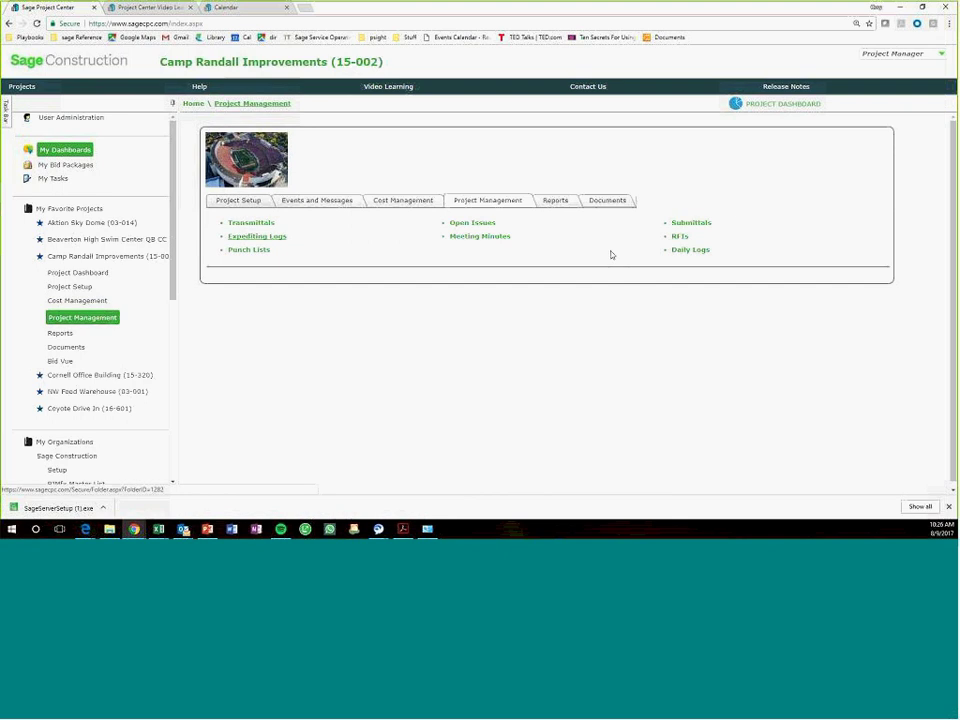
Look through the division folders in the project's Submittals and return to the Project Management page
{"action": "left_click", "coordinate": [690, 227]}
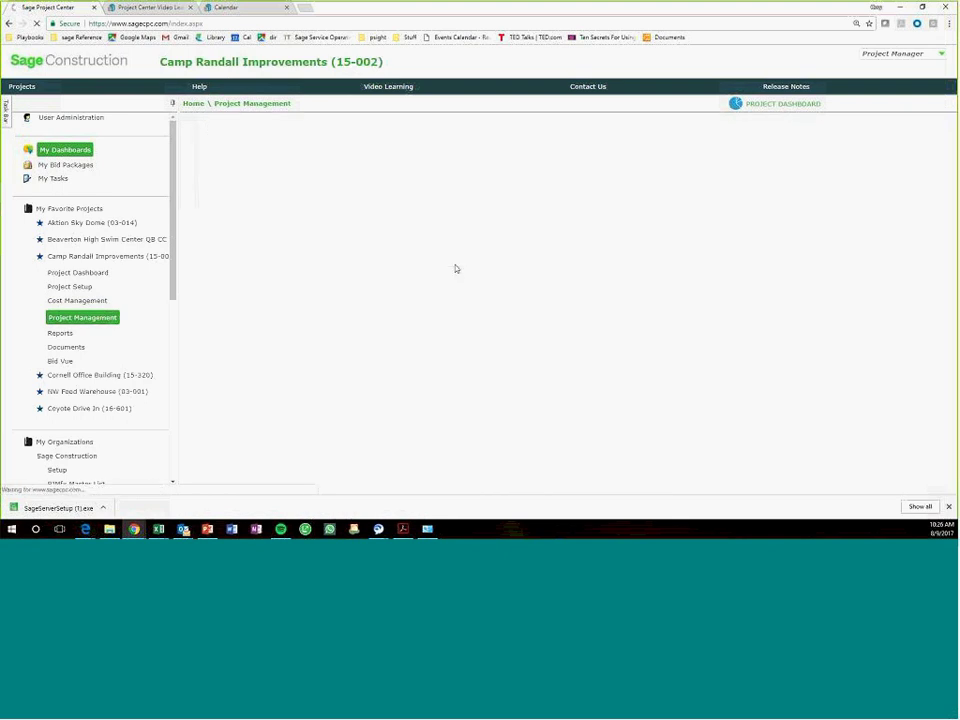
{"action": "scroll", "coordinate": [308, 274], "scroll_direction": "down", "scroll_amount": 4}
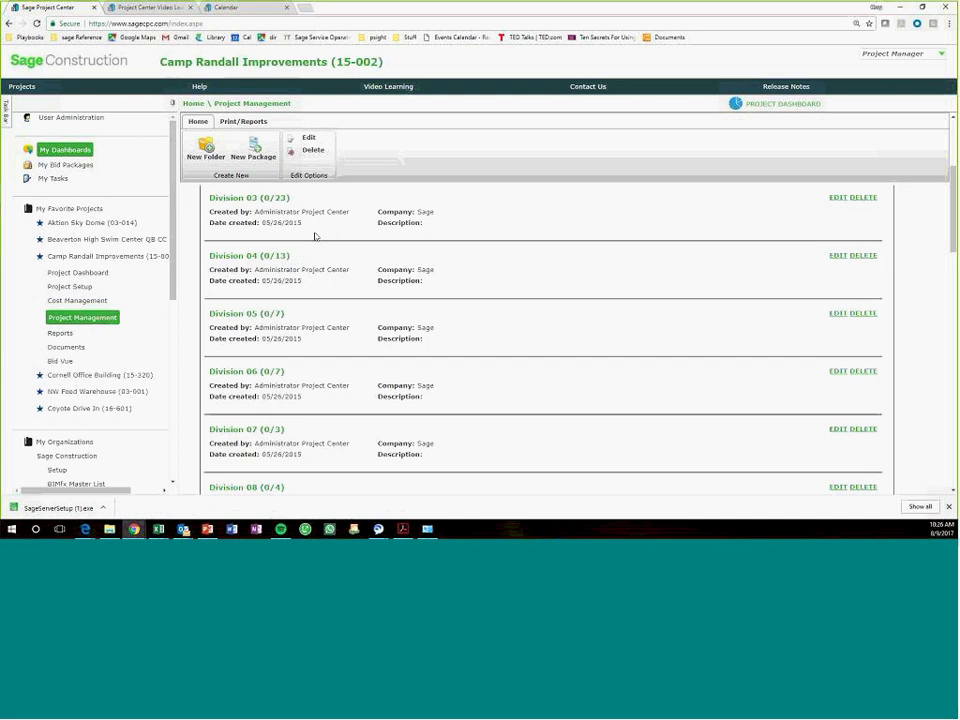
{"action": "left_click", "coordinate": [203, 106]}
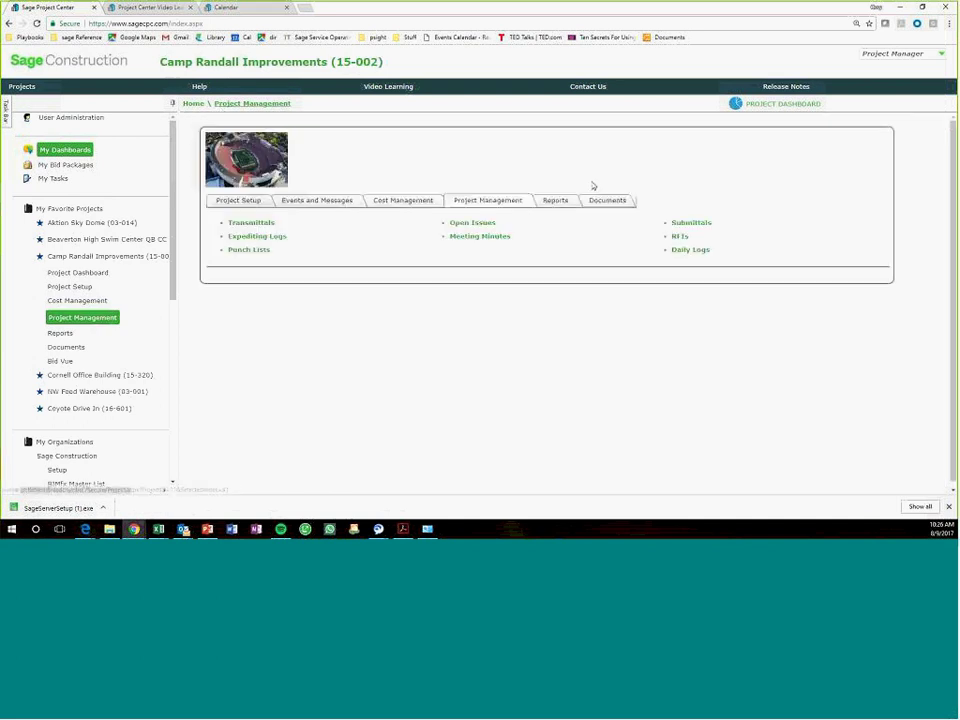
Open the revision history of drawing A01 Symbols and Abbreviations in the Architectural folder of the project's Current Plans
{"action": "left_click", "coordinate": [600, 199]}
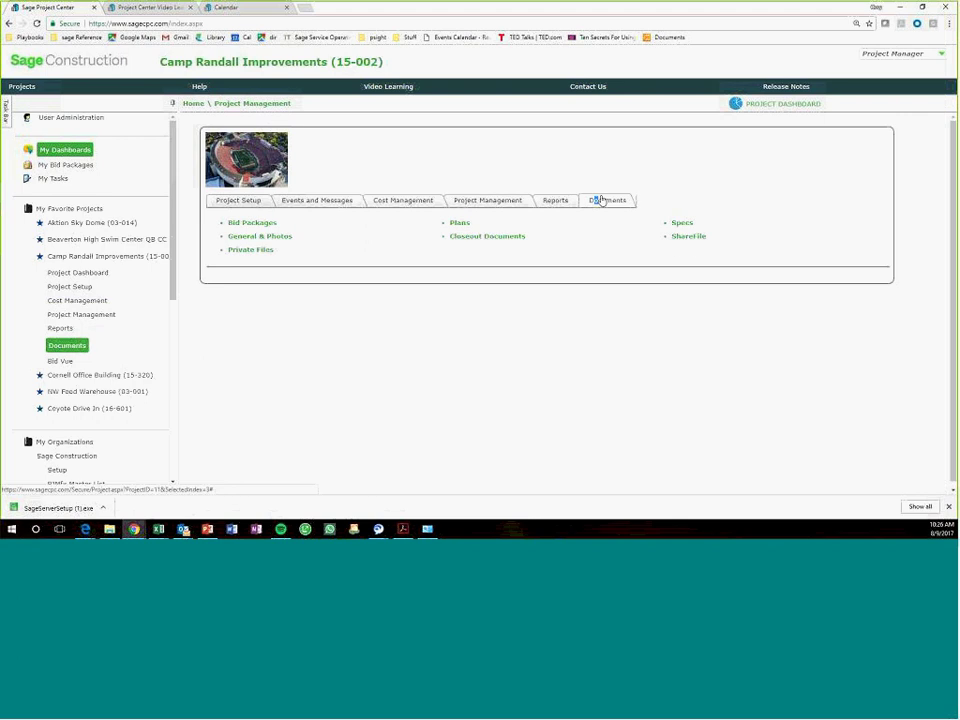
{"action": "left_click", "coordinate": [460, 223]}
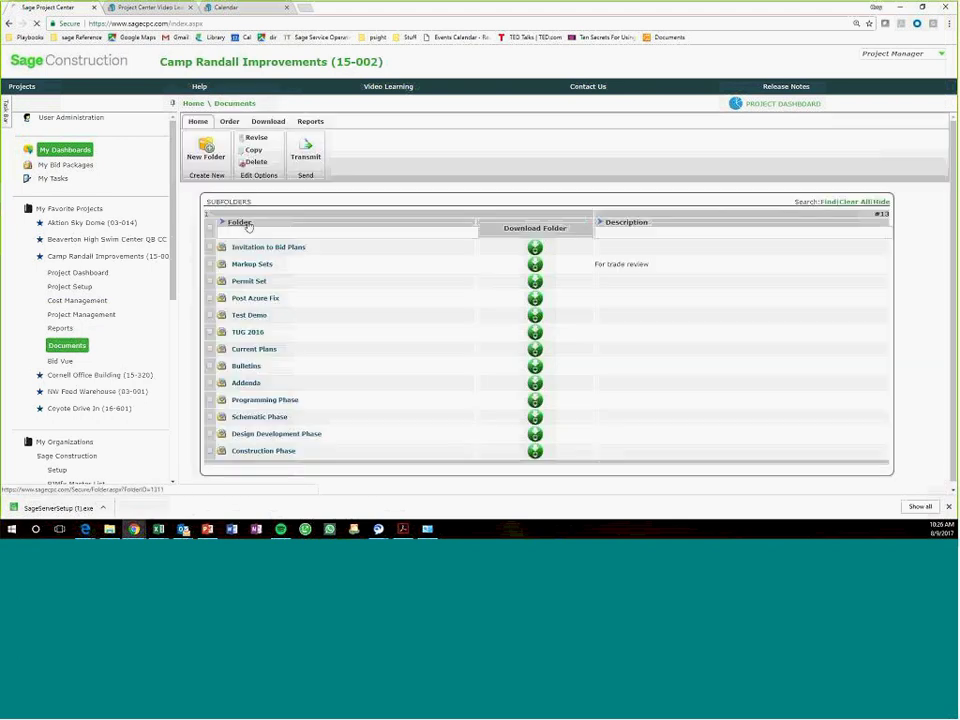
{"action": "left_click", "coordinate": [252, 350]}
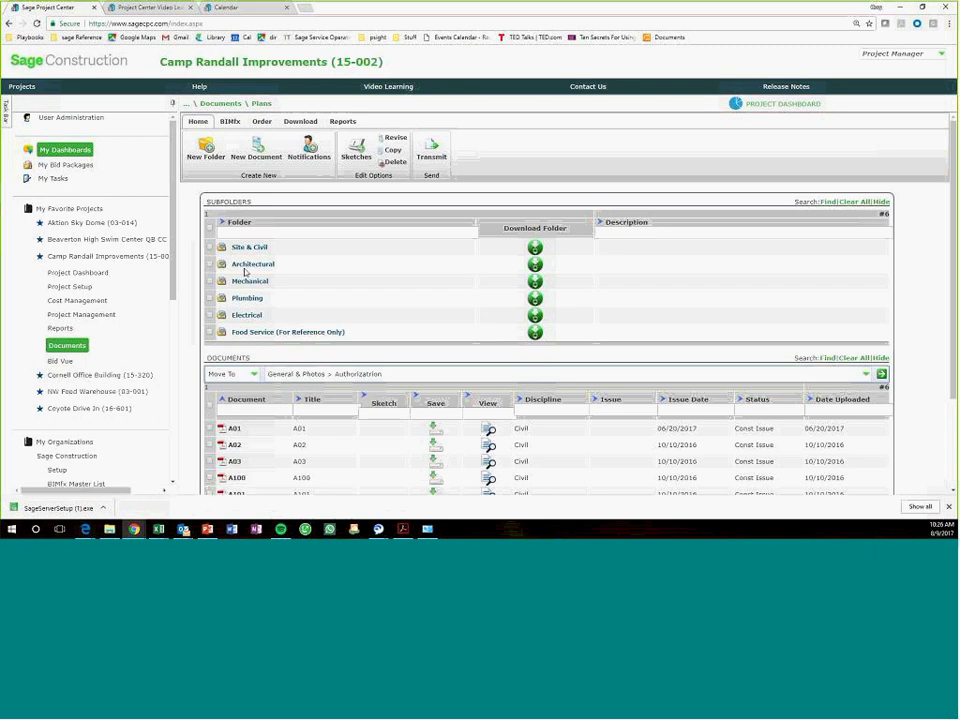
{"action": "left_click", "coordinate": [245, 265]}
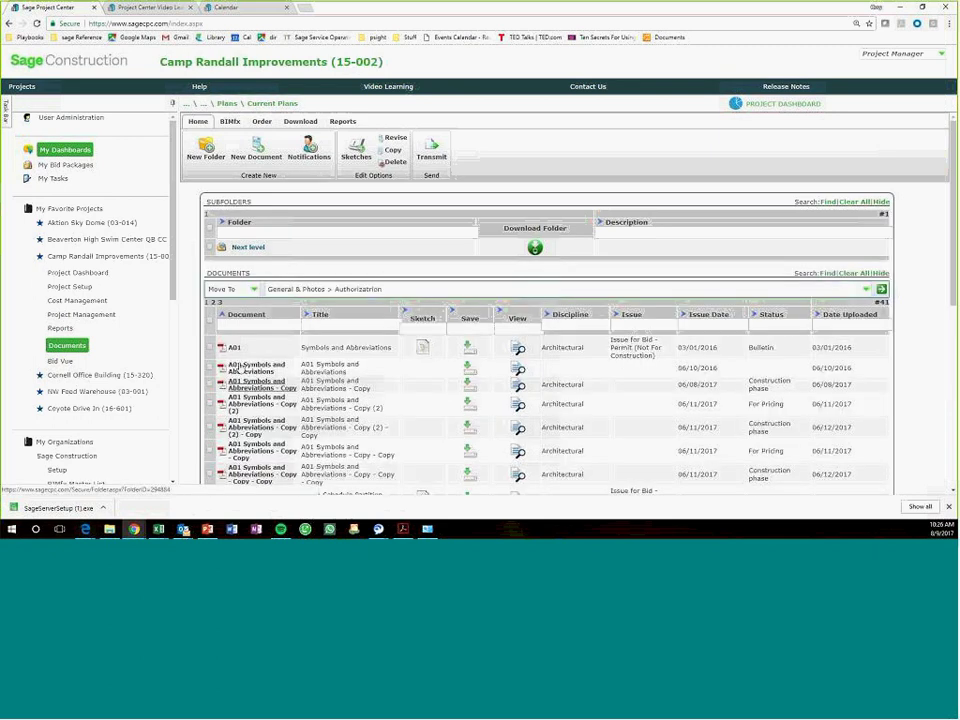
{"action": "left_click", "coordinate": [236, 350]}
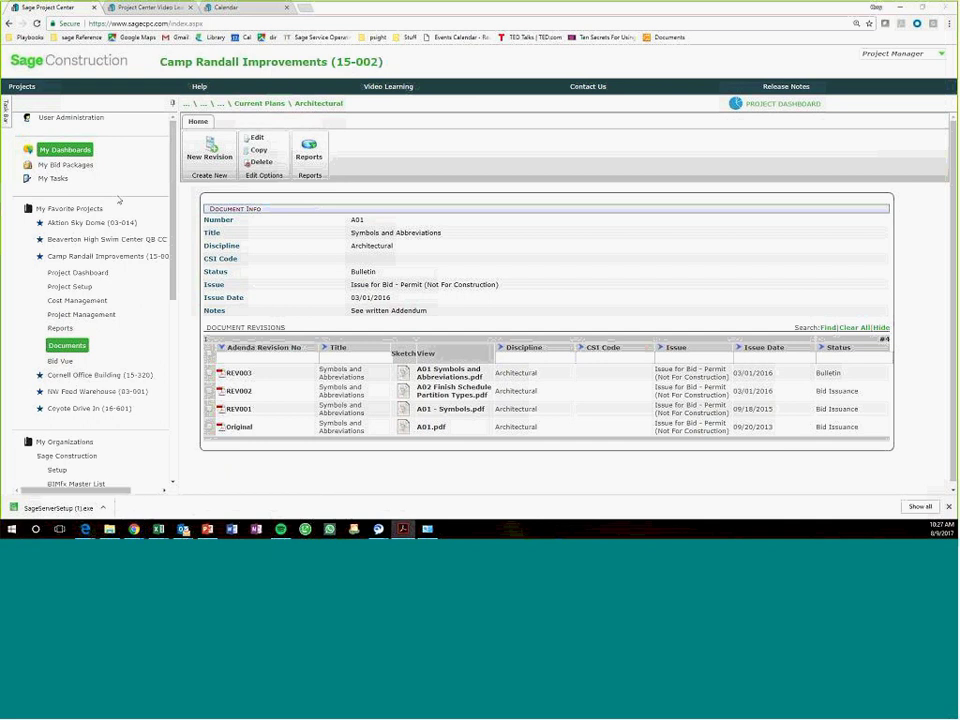
Switch to the iPad Sage App guide in Acrobat Reader and read its pages on project selection, daily logs, attachments and adding activities
{"action": "left_click_drag", "start_coordinate": [0, 140], "coordinate": [321, 2]}
{"action": "scroll", "coordinate": [232, 253], "scroll_direction": "down", "scroll_amount": 2}
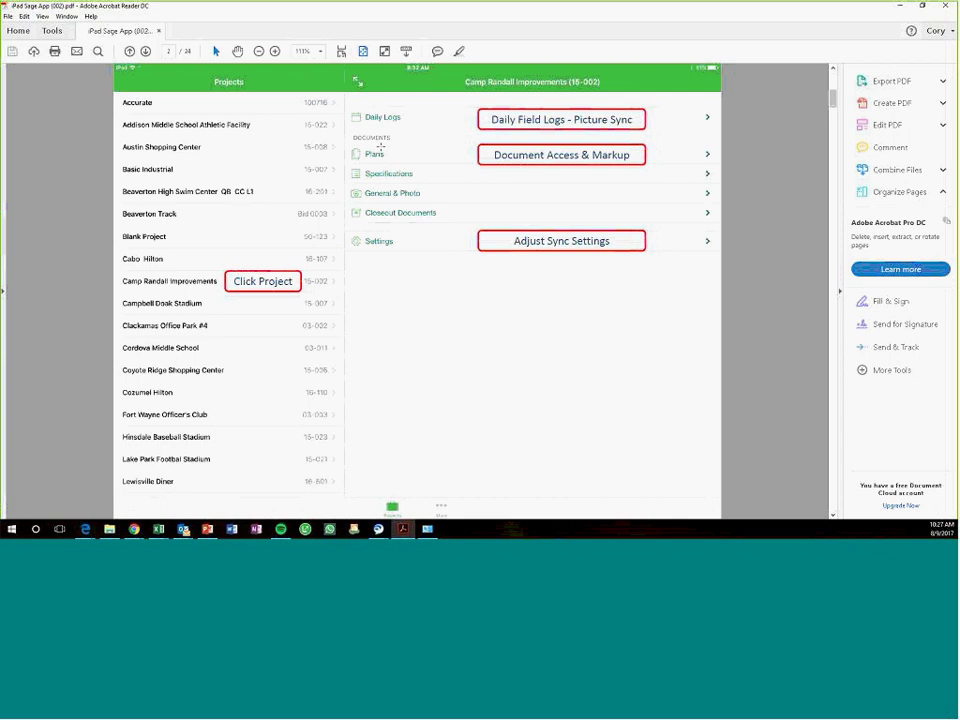
{"action": "scroll", "coordinate": [383, 172], "scroll_direction": "down", "scroll_amount": 6}
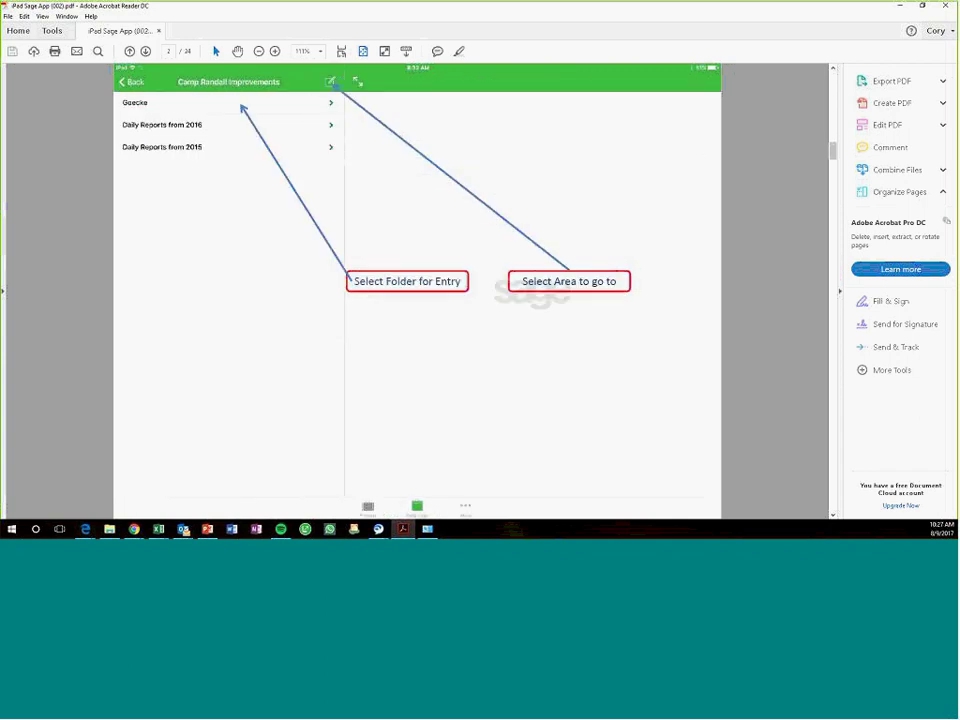
{"action": "scroll", "coordinate": [381, 226], "scroll_direction": "down", "scroll_amount": 1}
{"action": "scroll", "coordinate": [390, 260], "scroll_direction": "down", "scroll_amount": 1}
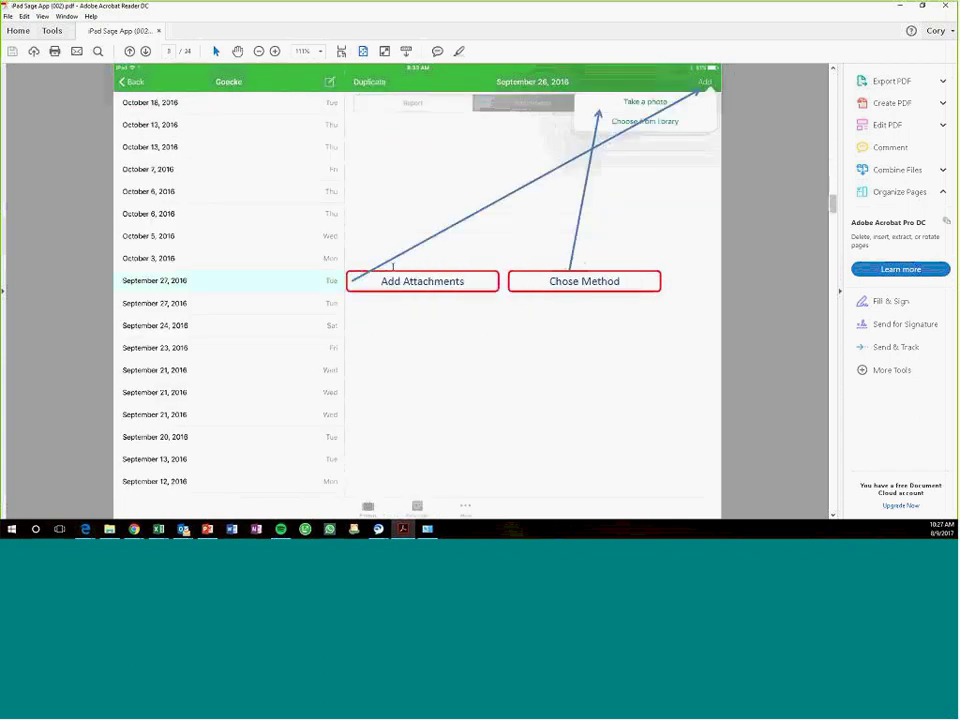
{"action": "scroll", "coordinate": [392, 266], "scroll_direction": "up", "scroll_amount": 1}
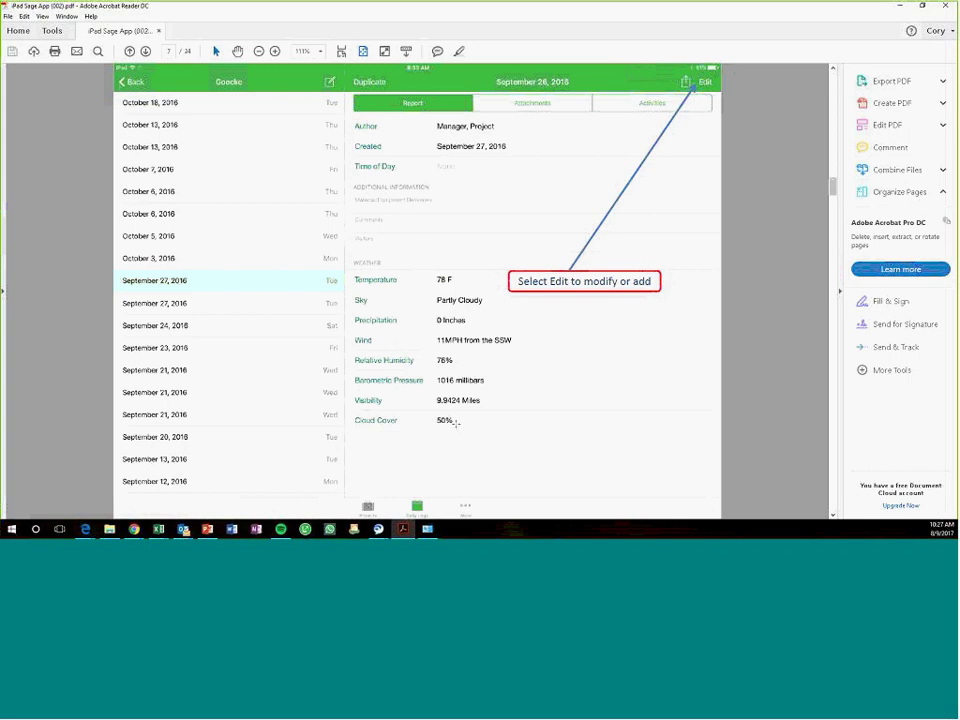
{"action": "scroll", "coordinate": [463, 446], "scroll_direction": "down", "scroll_amount": 1}
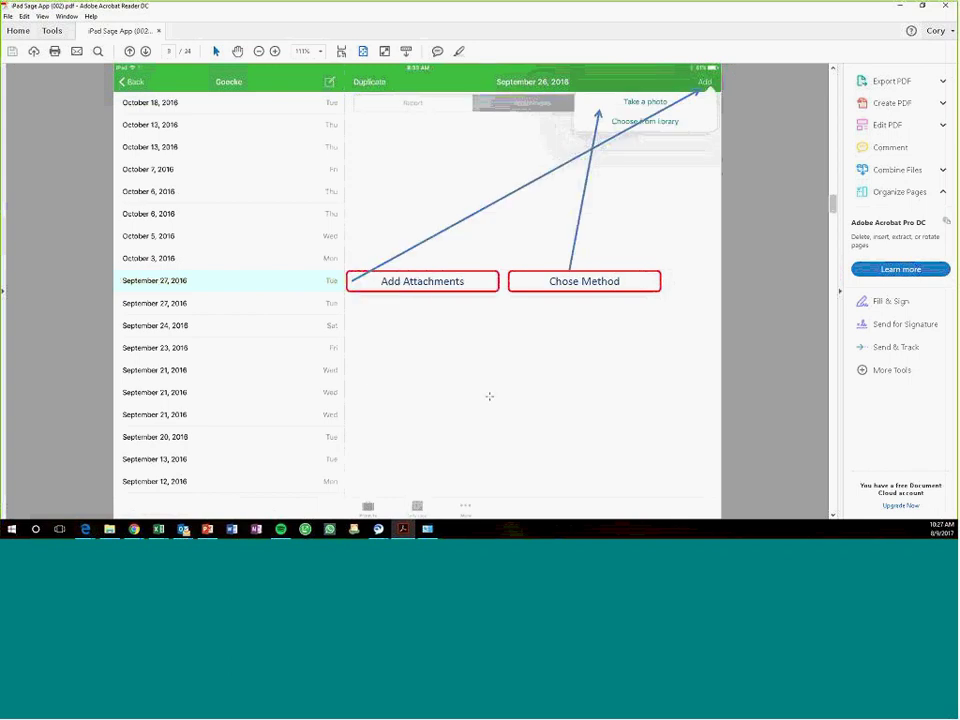
{"action": "scroll", "coordinate": [489, 396], "scroll_direction": "down", "scroll_amount": 1}
{"action": "scroll", "coordinate": [489, 396], "scroll_direction": "down", "scroll_amount": 1}
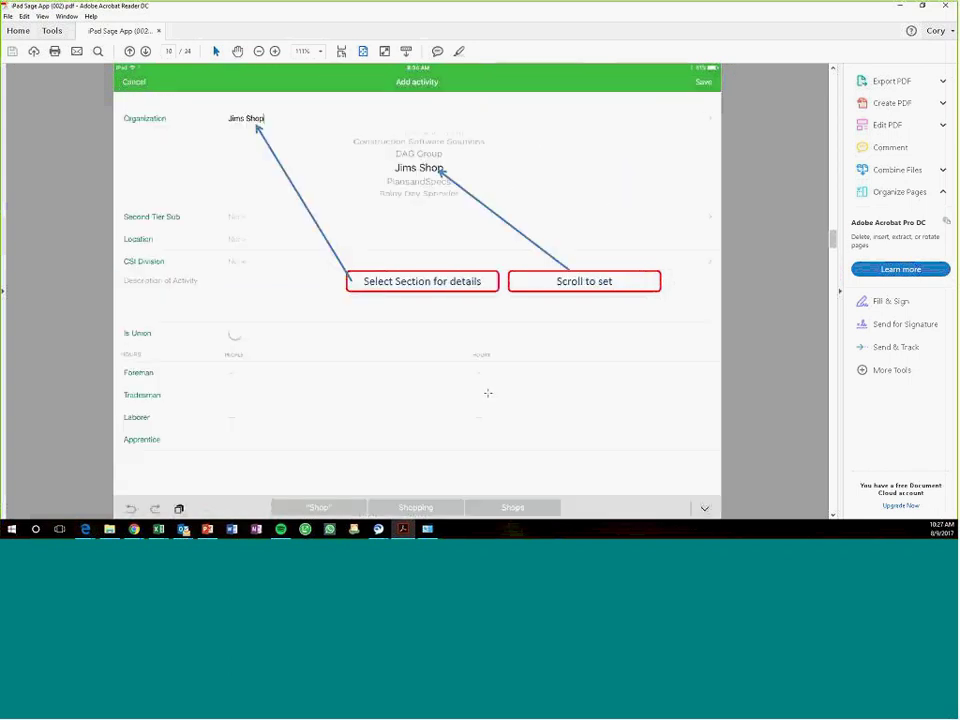
{"action": "scroll", "coordinate": [229, 400], "scroll_direction": "down", "scroll_amount": 1}
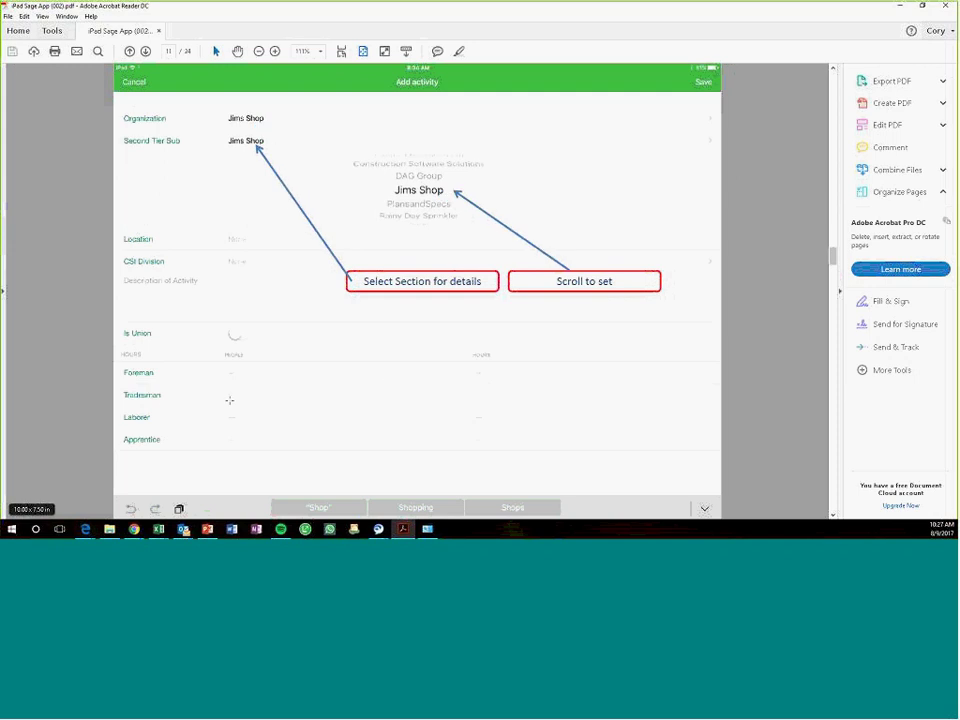
{"action": "scroll", "coordinate": [229, 400], "scroll_direction": "down", "scroll_amount": 1}
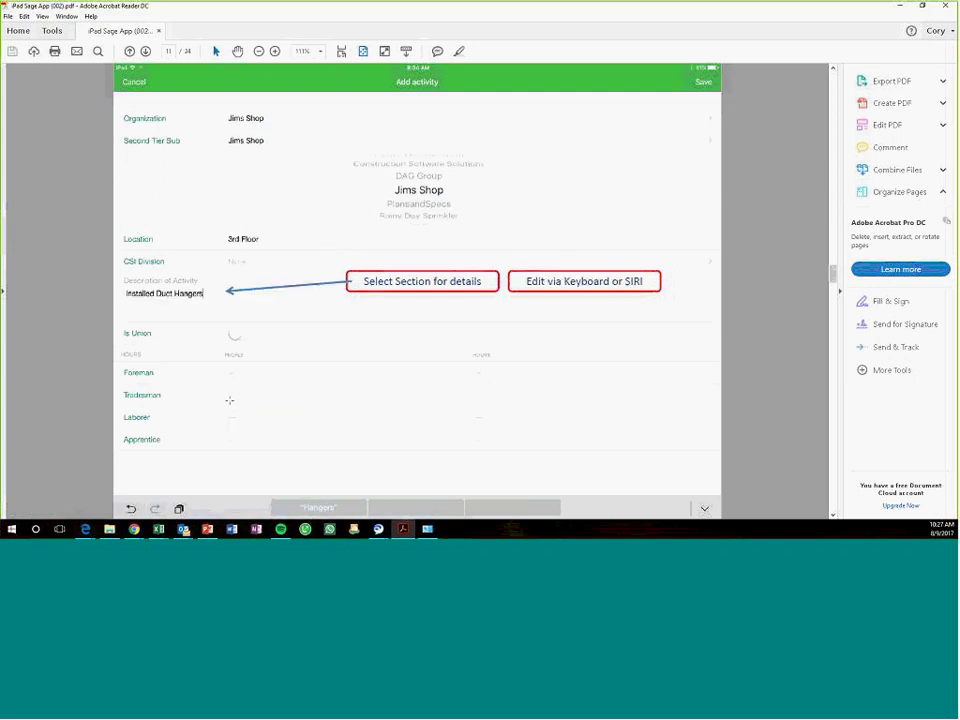
{"action": "scroll", "coordinate": [246, 377], "scroll_direction": "down", "scroll_amount": 1}
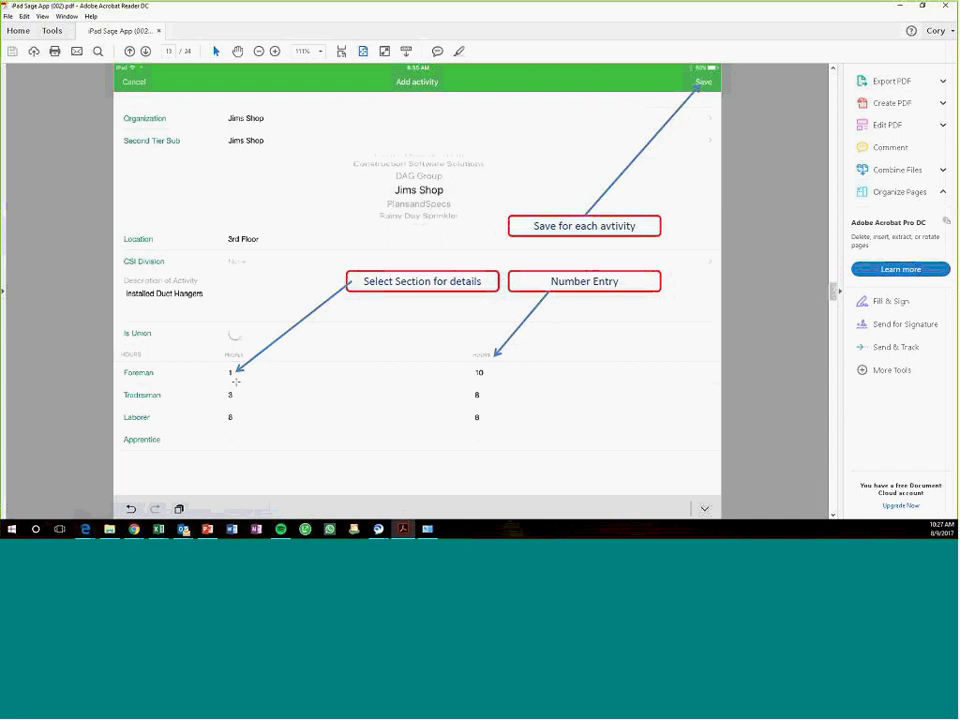
Read the guide's pages on plan folder sync, revision comparison, markup and distribution, and return to Sage Project Center in Chrome
{"action": "scroll", "coordinate": [250, 390], "scroll_direction": "down", "scroll_amount": 3}
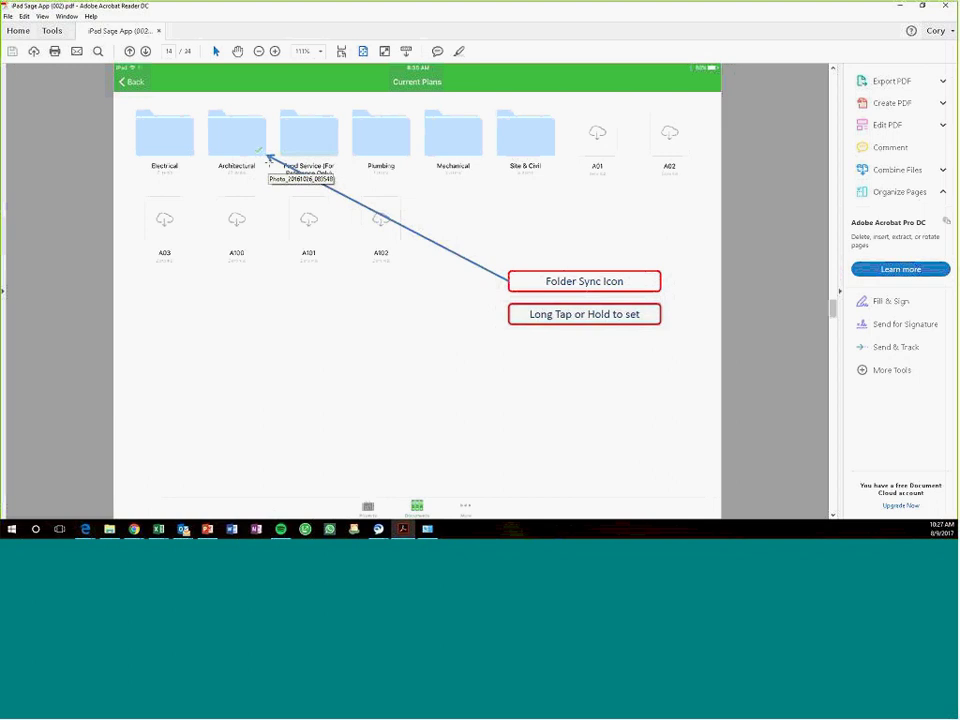
{"action": "scroll", "coordinate": [540, 283], "scroll_direction": "down", "scroll_amount": 1}
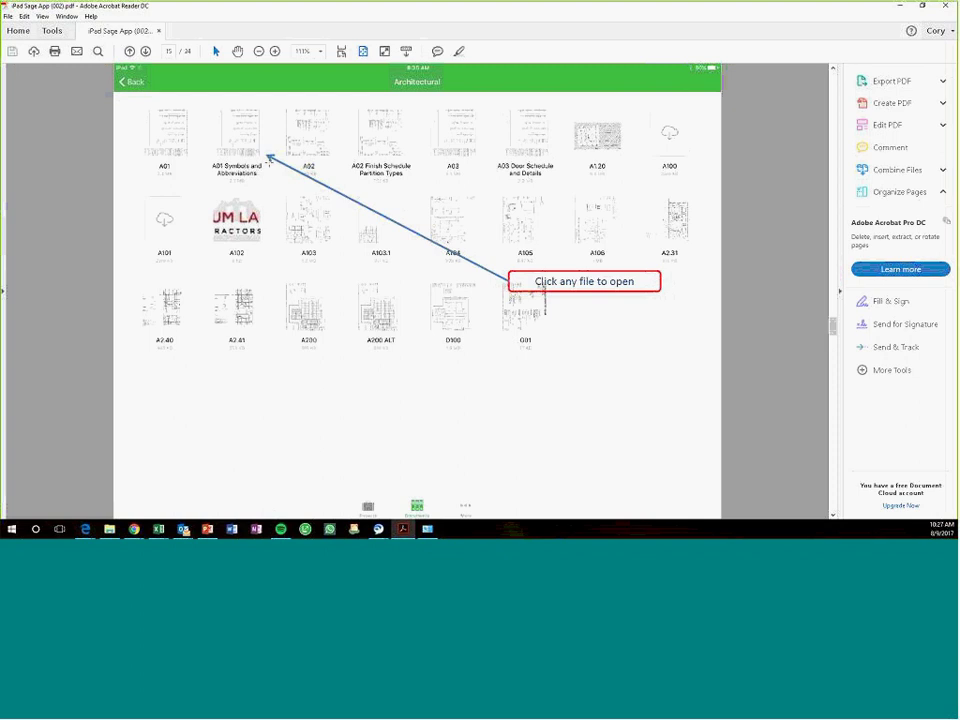
{"action": "scroll", "coordinate": [268, 161], "scroll_direction": "down", "scroll_amount": 2}
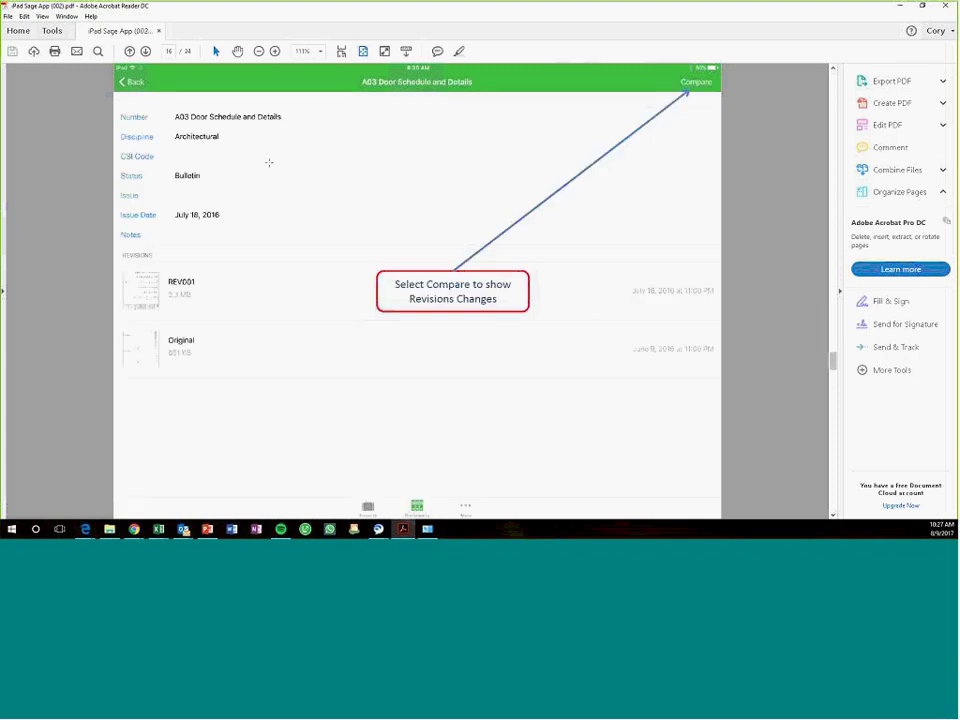
{"action": "scroll", "coordinate": [268, 162], "scroll_direction": "down", "scroll_amount": 1}
{"action": "scroll", "coordinate": [268, 161], "scroll_direction": "down", "scroll_amount": 1}
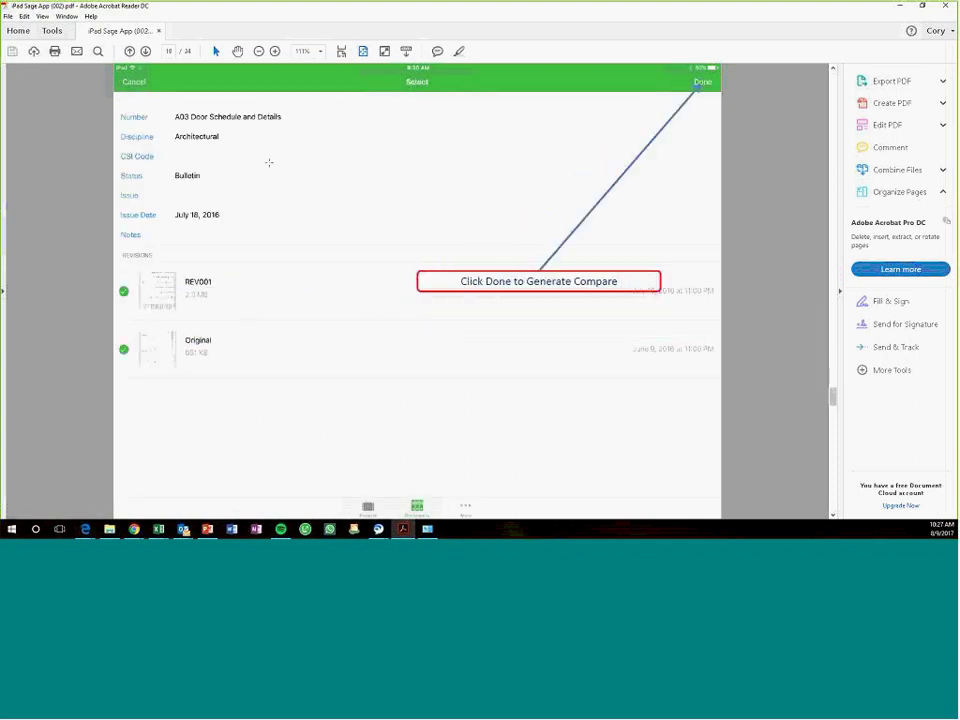
{"action": "scroll", "coordinate": [269, 162], "scroll_direction": "down", "scroll_amount": 2}
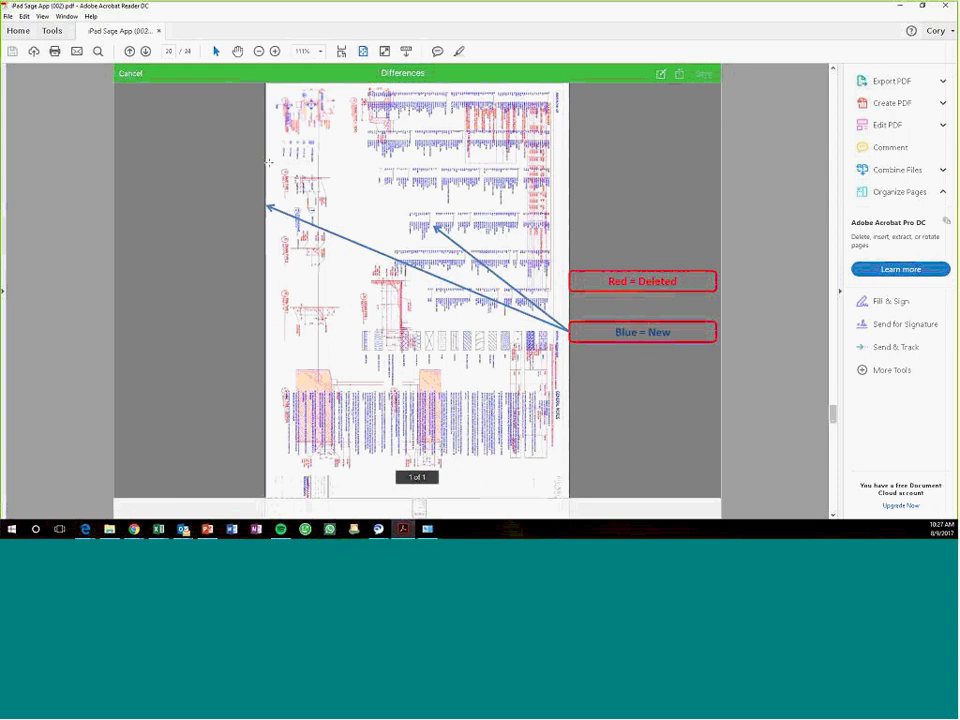
{"action": "scroll", "coordinate": [268, 161], "scroll_direction": "down", "scroll_amount": 3}
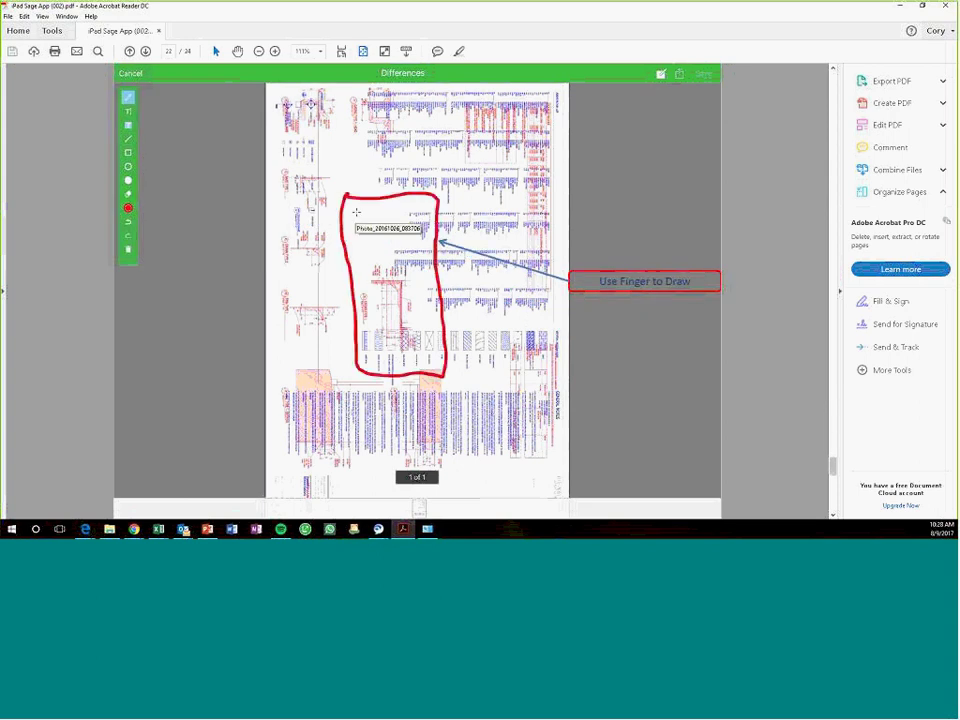
{"action": "scroll", "coordinate": [268, 161], "scroll_direction": "down", "scroll_amount": 2}
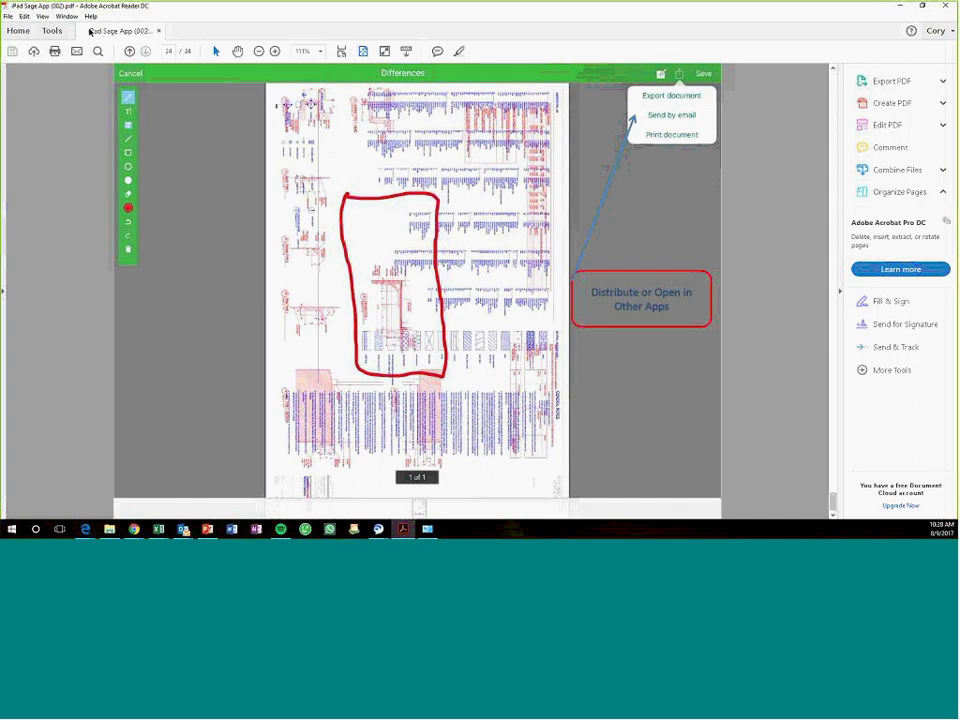
{"action": "left_click_drag", "start_coordinate": [232, 10], "coordinate": [0, 14]}
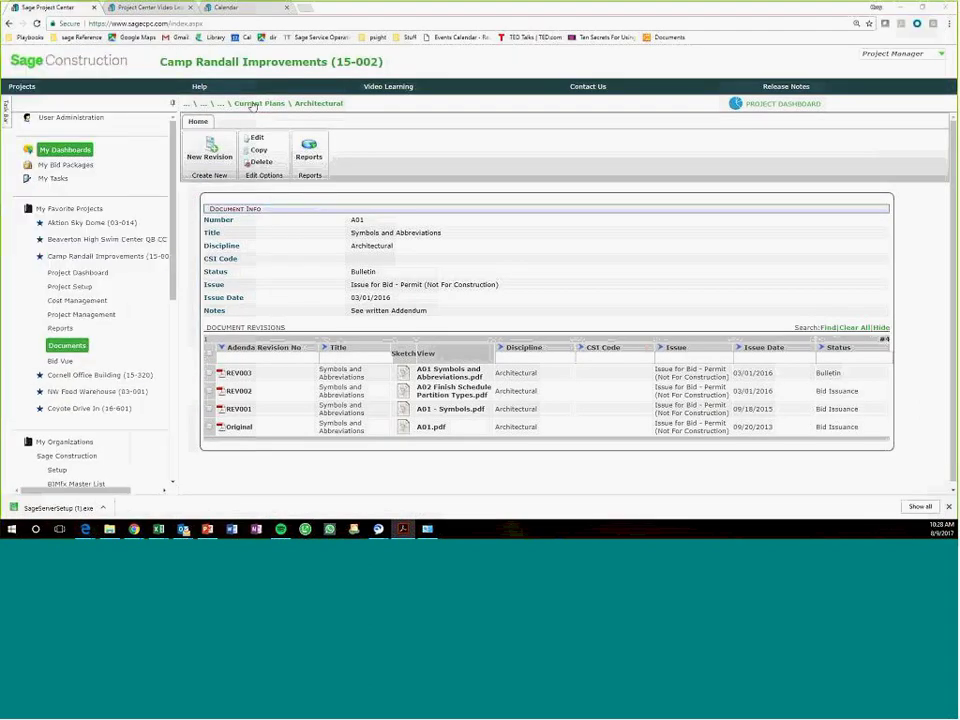
Leave the A01 drawing's revision history and bring up the Cost Management section of the Camp Randall Improvements project
{"action": "left_click", "coordinate": [253, 103]}
{"action": "left_click", "coordinate": [185, 107]}
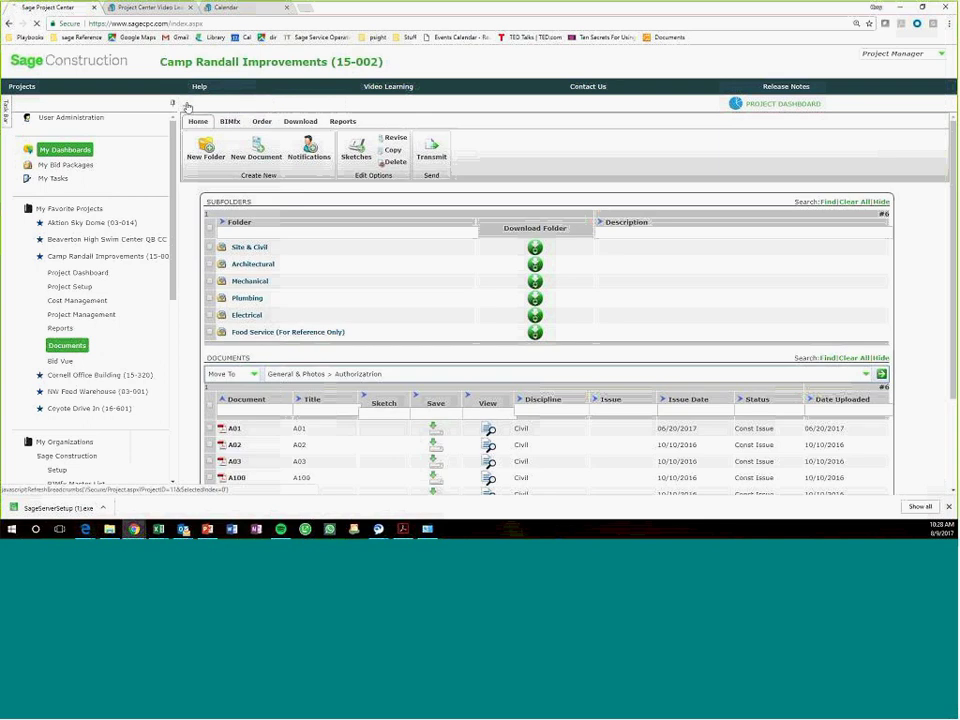
{"action": "left_click", "coordinate": [430, 202]}
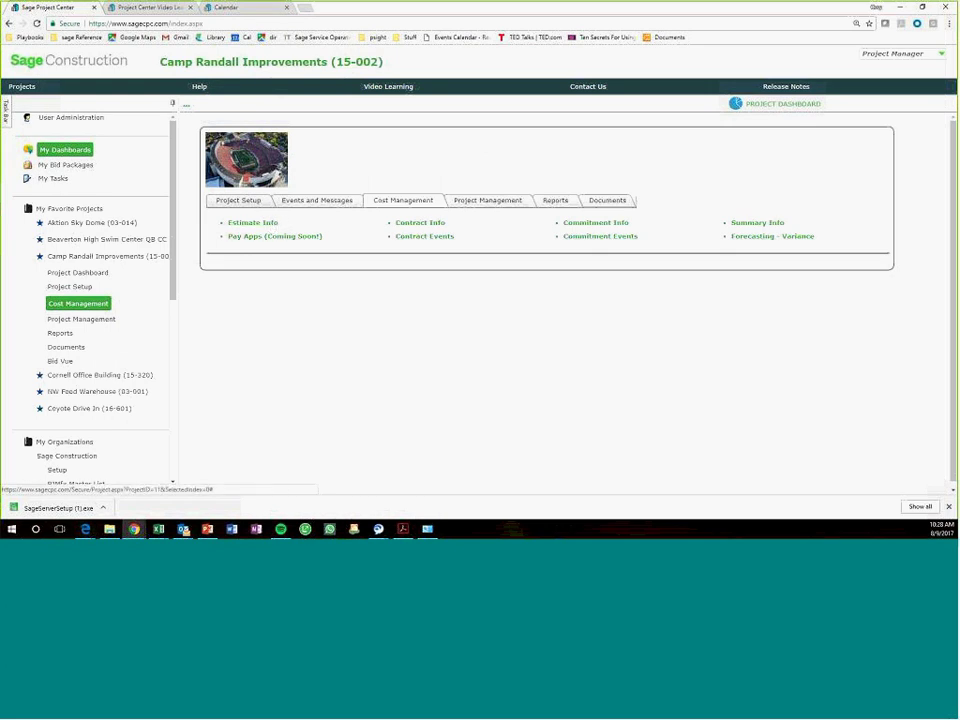
{"action": "left_click", "coordinate": [270, 227]}
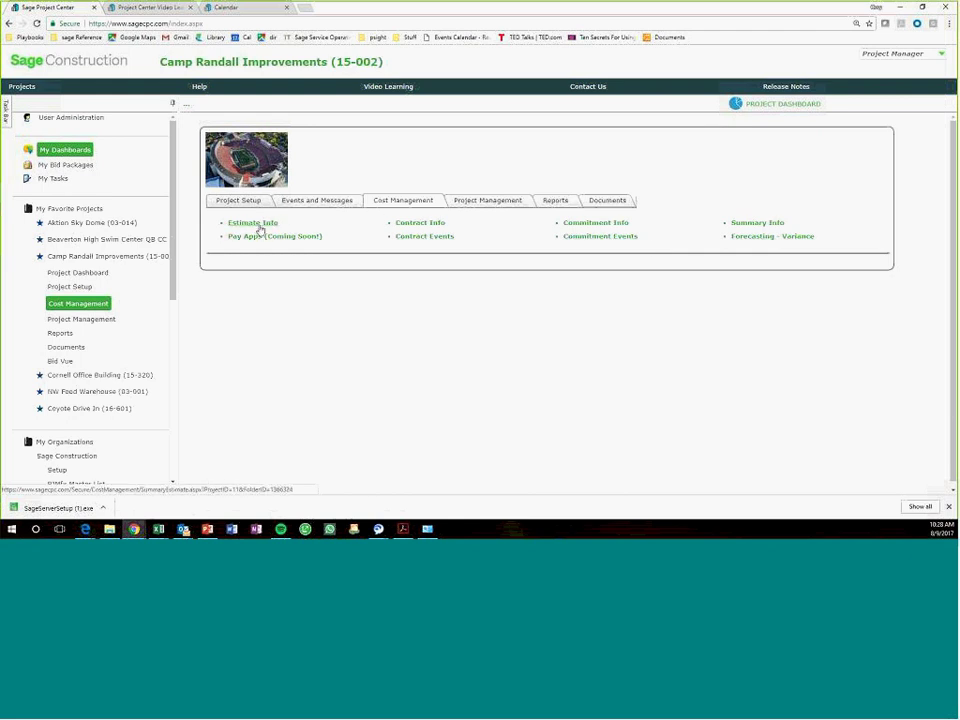
Open the project's Contract Info and look through the contract items with their change orders, totals and billed amounts
{"action": "left_click", "coordinate": [438, 227]}
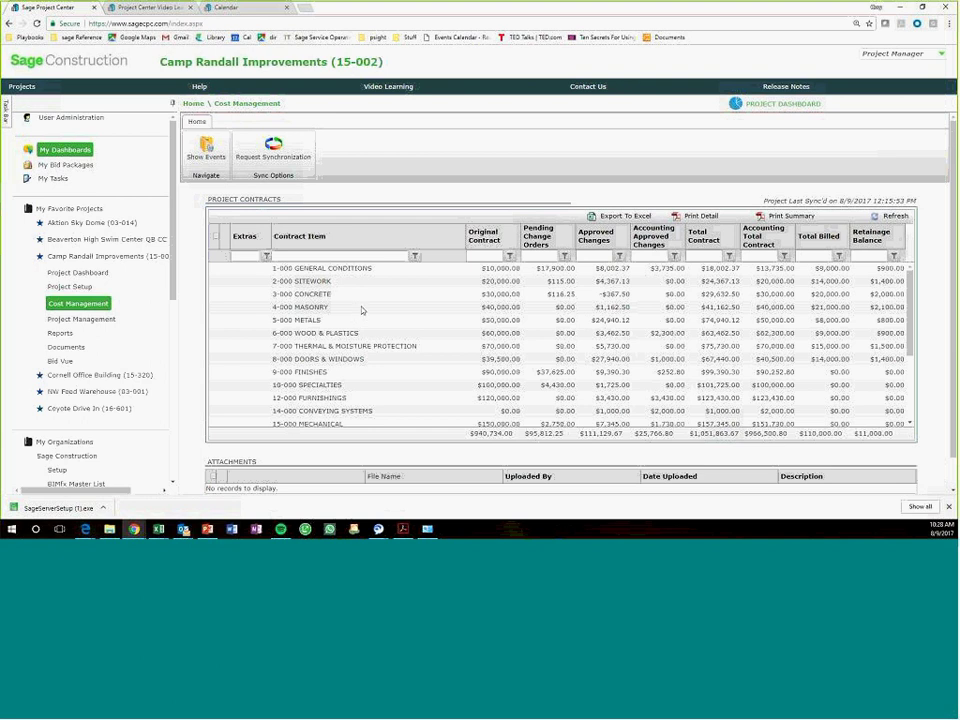
{"action": "scroll", "coordinate": [353, 308], "scroll_direction": "down", "scroll_amount": 1}
{"action": "scroll", "coordinate": [353, 308], "scroll_direction": "down", "scroll_amount": 3}
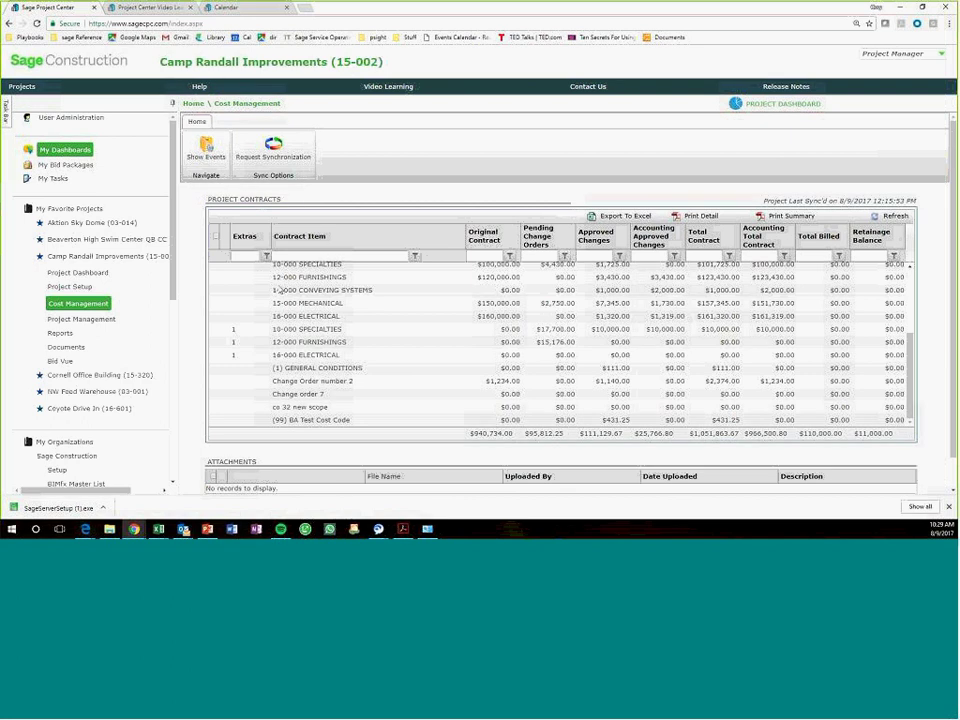
{"action": "scroll", "coordinate": [512, 284], "scroll_direction": "up", "scroll_amount": 5}
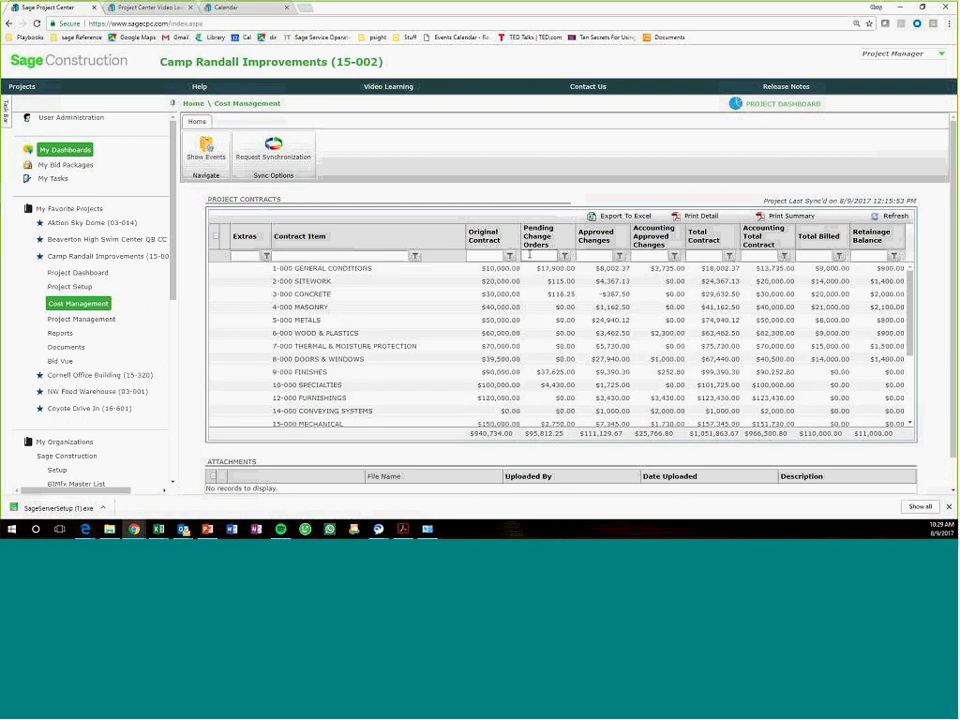
{"action": "scroll", "coordinate": [623, 357], "scroll_direction": "down", "scroll_amount": 3}
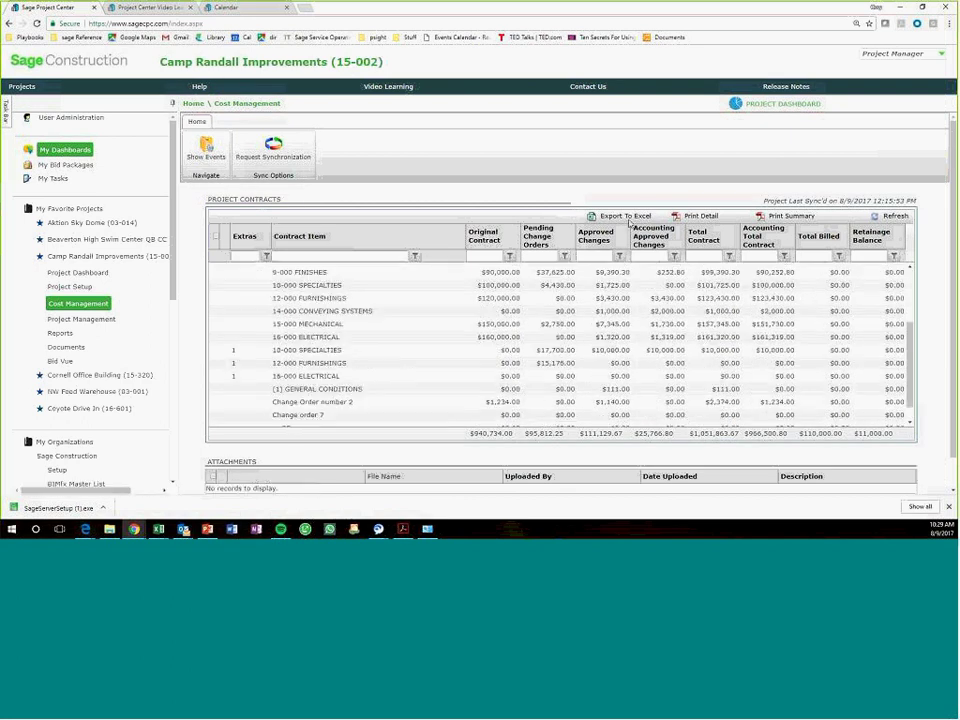
Export the project contracts to Excel and move the opened Contracts workbook out of the way
{"action": "left_click", "coordinate": [615, 216]}
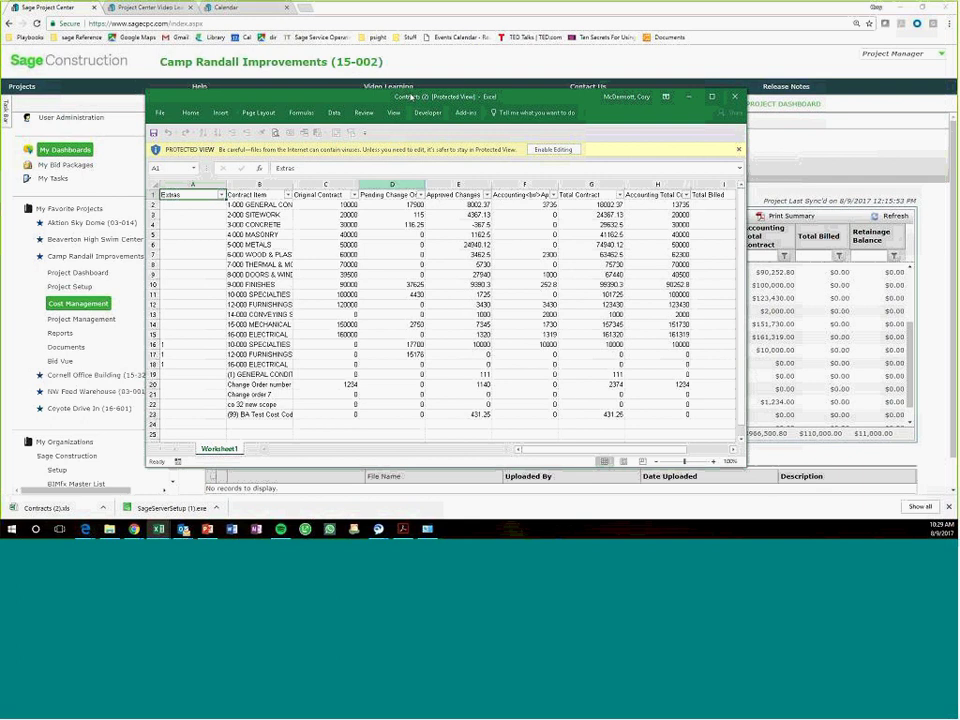
{"action": "left_click_drag", "start_coordinate": [592, 401], "coordinate": [592, 401]}
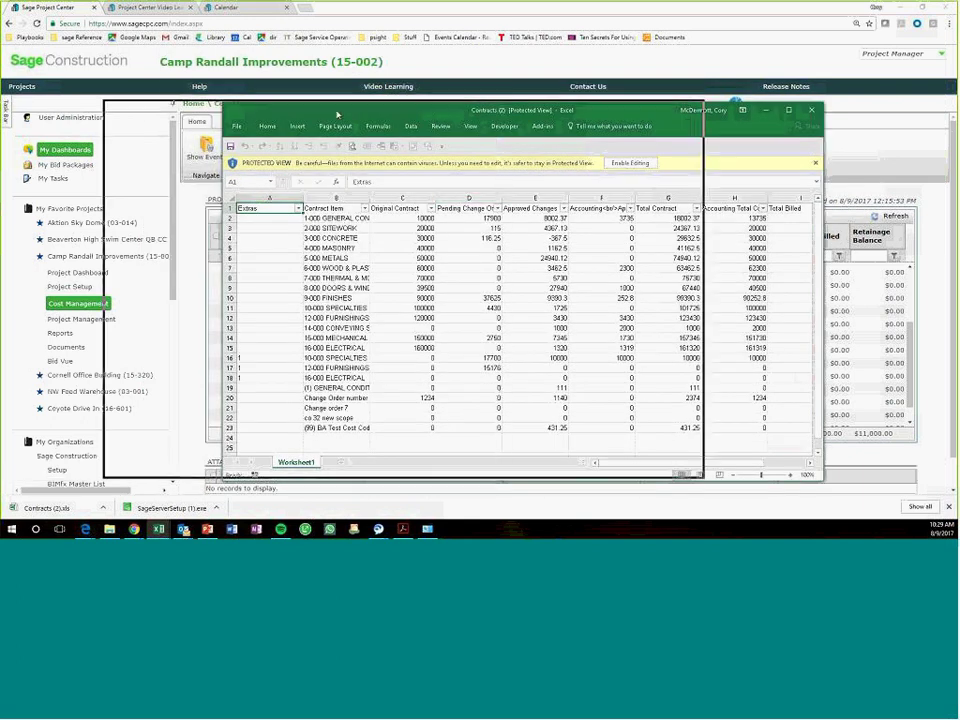
{"action": "left_click", "coordinate": [215, 104]}
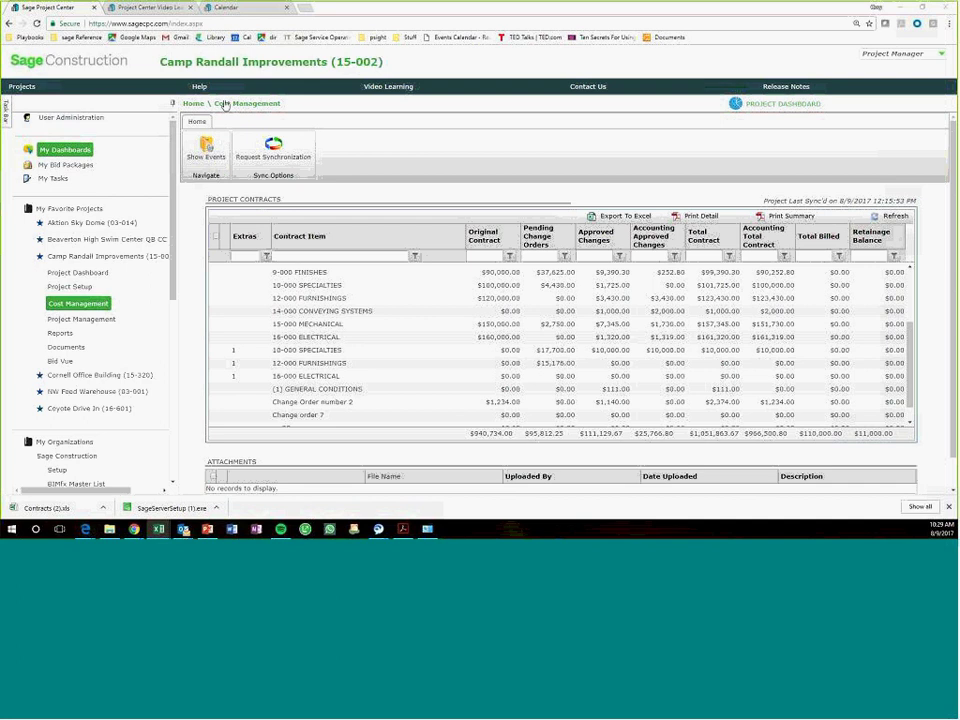
Review the project commitment summary in Commitment Info and return to the Cost Management page
{"action": "left_click", "coordinate": [228, 108]}
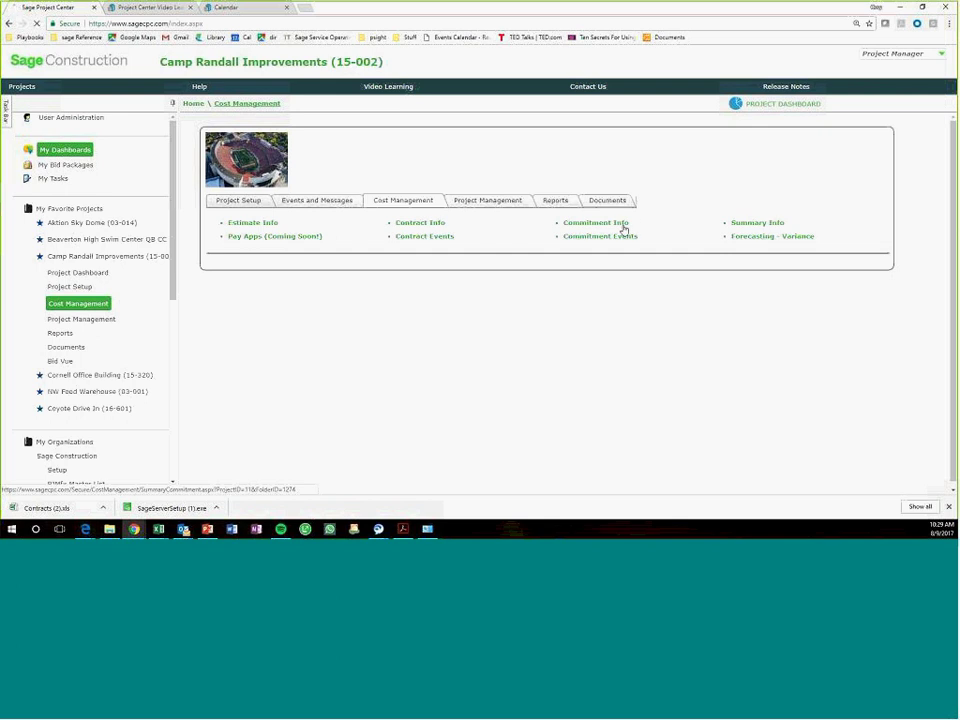
{"action": "left_click", "coordinate": [622, 226]}
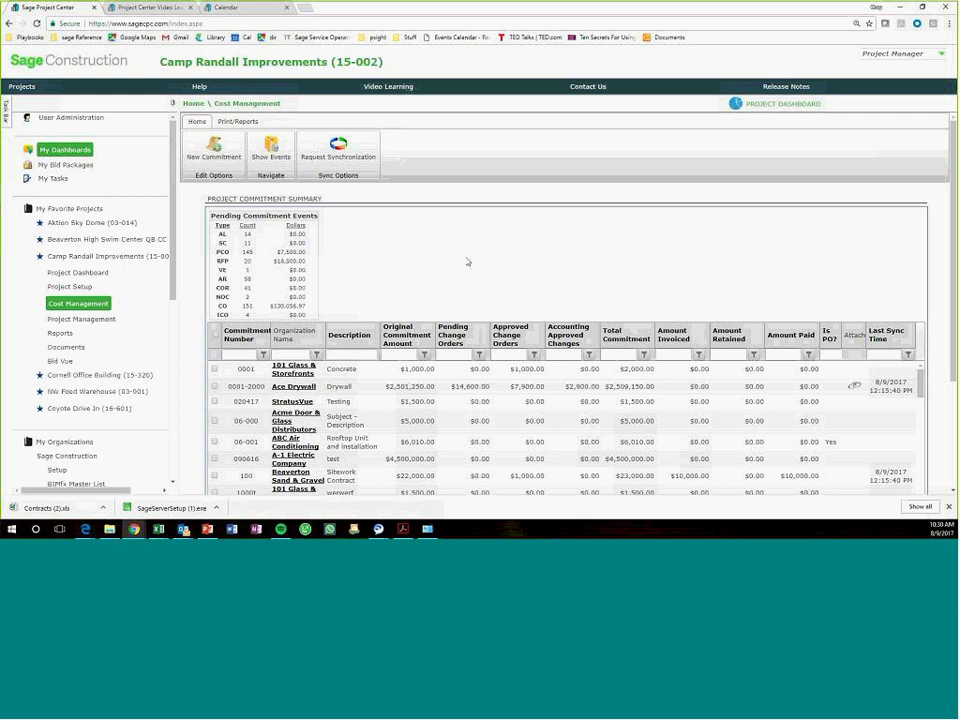
{"action": "scroll", "coordinate": [467, 261], "scroll_direction": "down", "scroll_amount": 1}
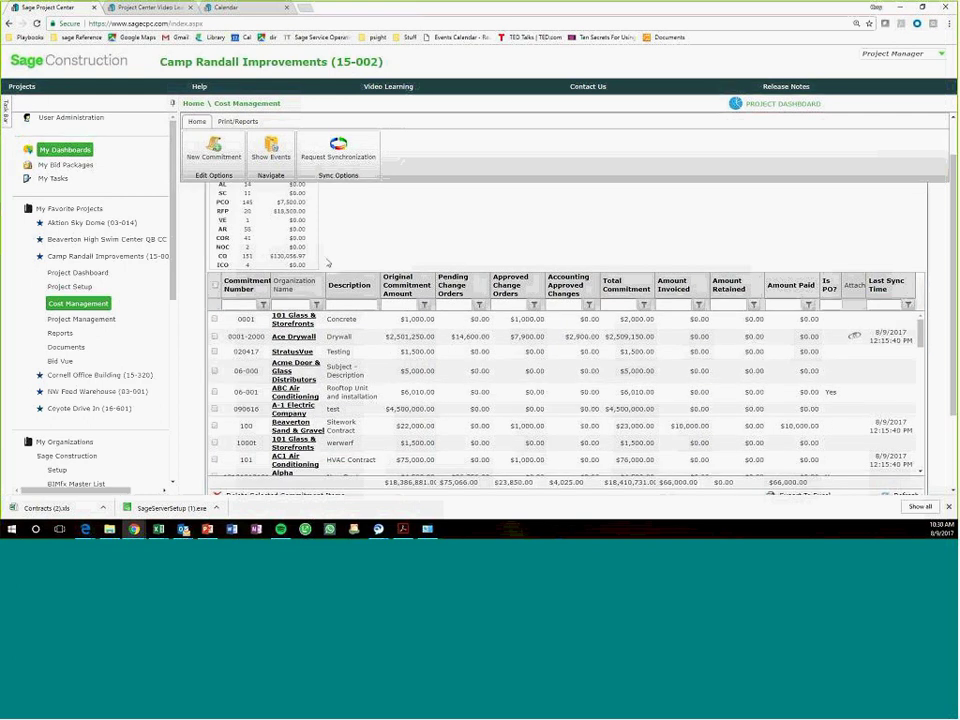
{"action": "left_click", "coordinate": [263, 103]}
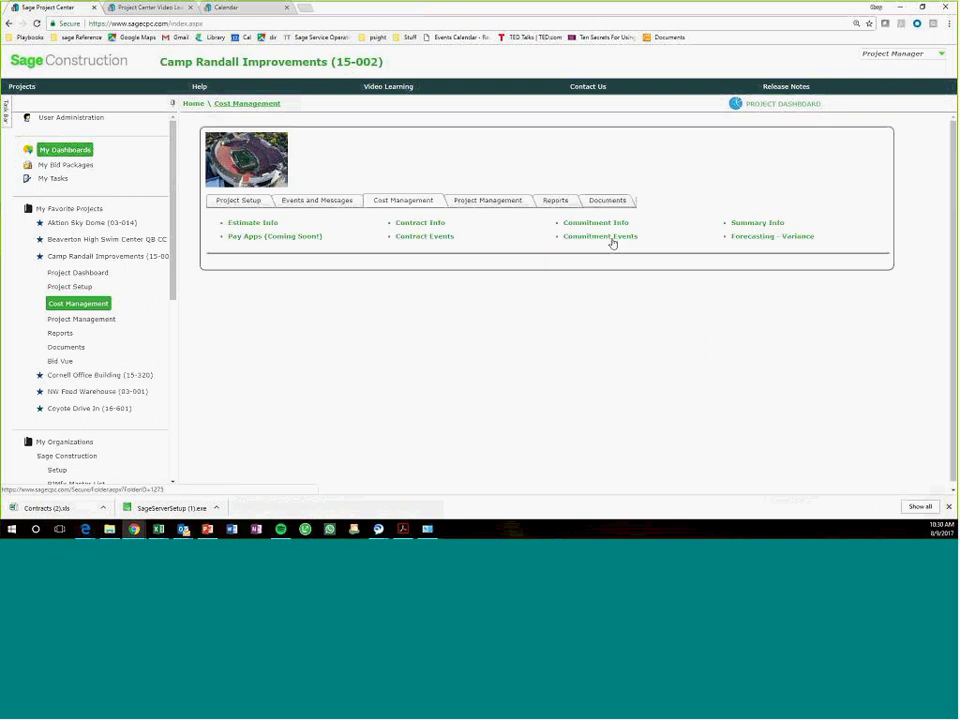
View the company folders in Commitment Events and the event types, reviewers and workflow in Contract Events, ending on the Cost Management page
{"action": "left_click", "coordinate": [600, 237]}
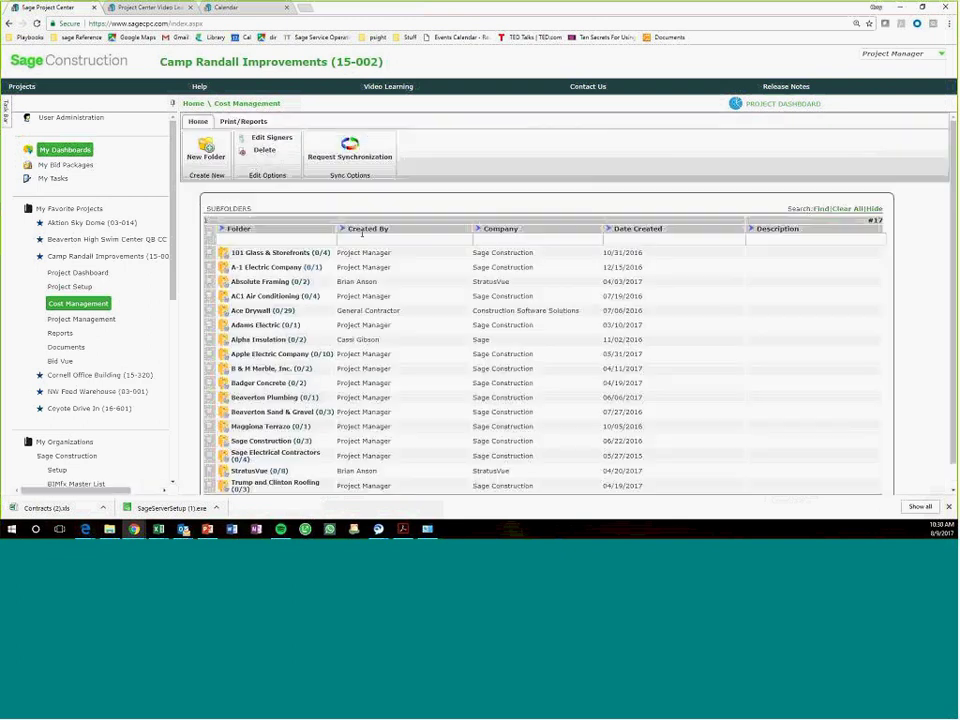
{"action": "left_click", "coordinate": [236, 103]}
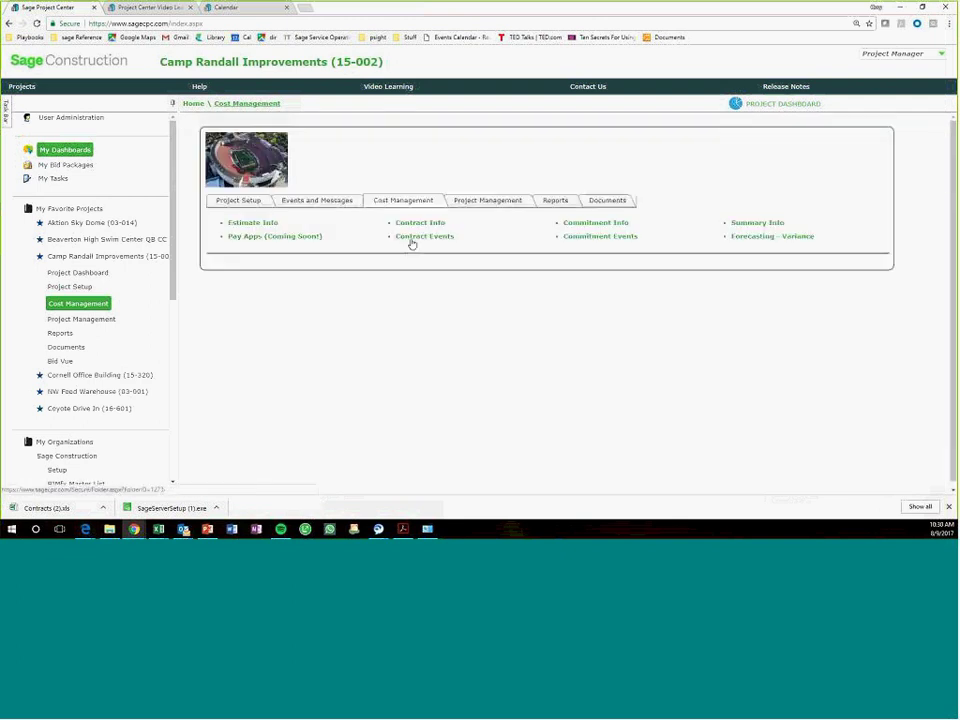
{"action": "left_click", "coordinate": [411, 242]}
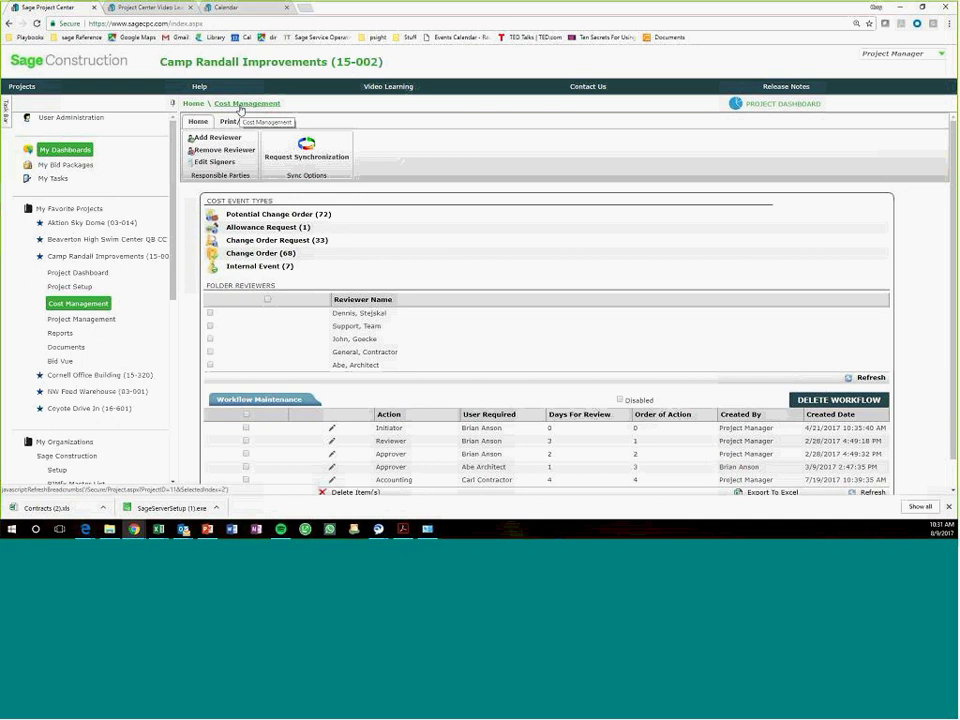
{"action": "left_click", "coordinate": [241, 104]}
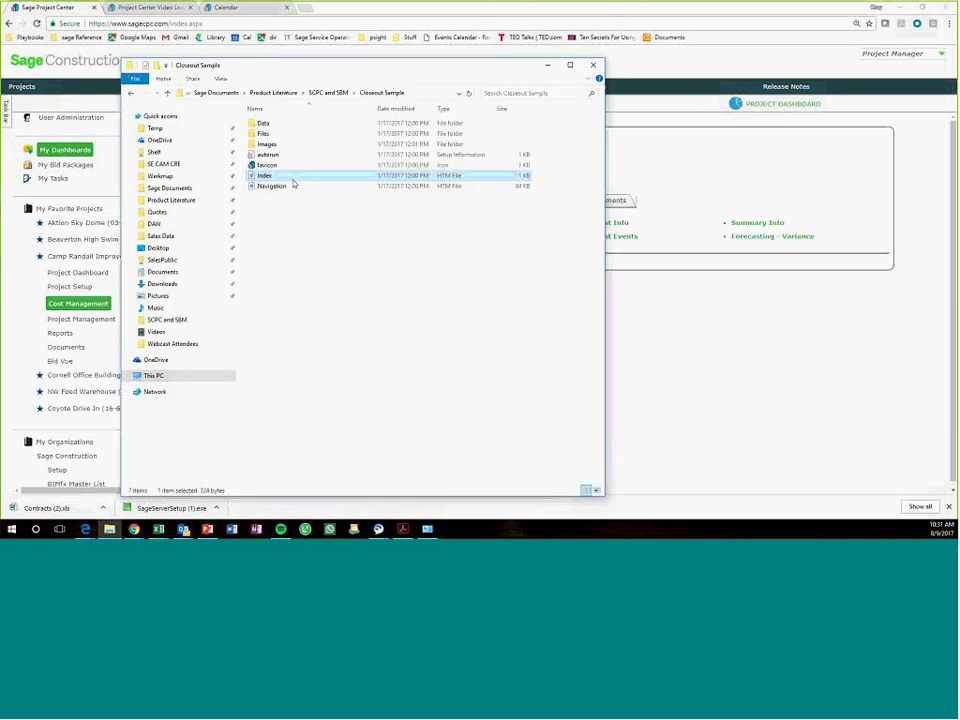
Open the Index file from the Closeout Sample folder and switch to the Edge window showing the Camp Randall Improvements closeout page
{"action": "double_click", "coordinate": [293, 179]}
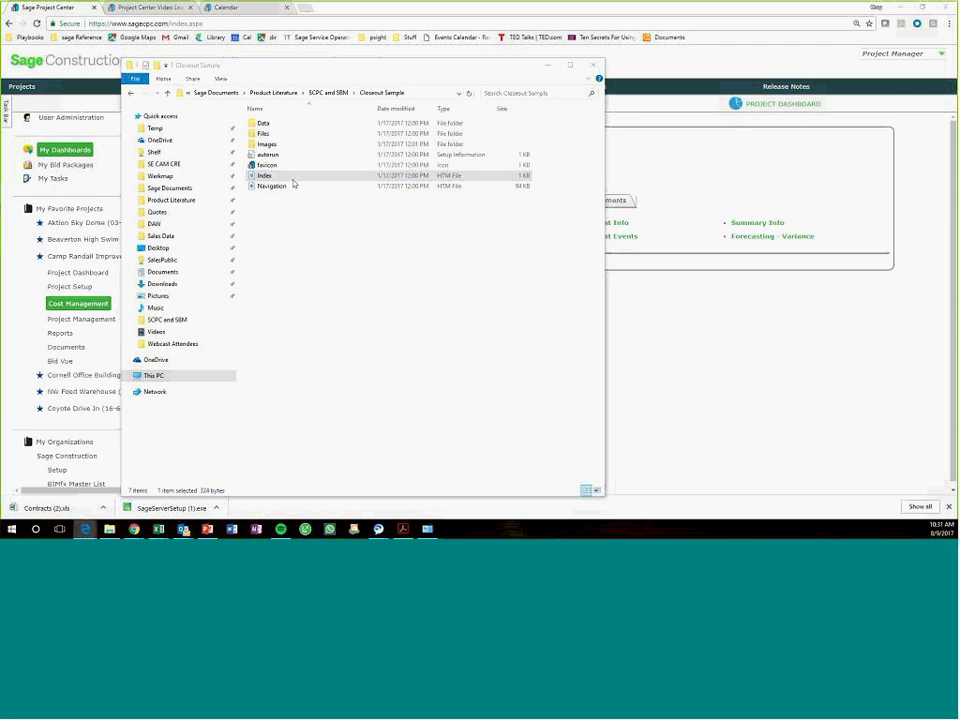
{"action": "key", "text": "alt+Tab"}
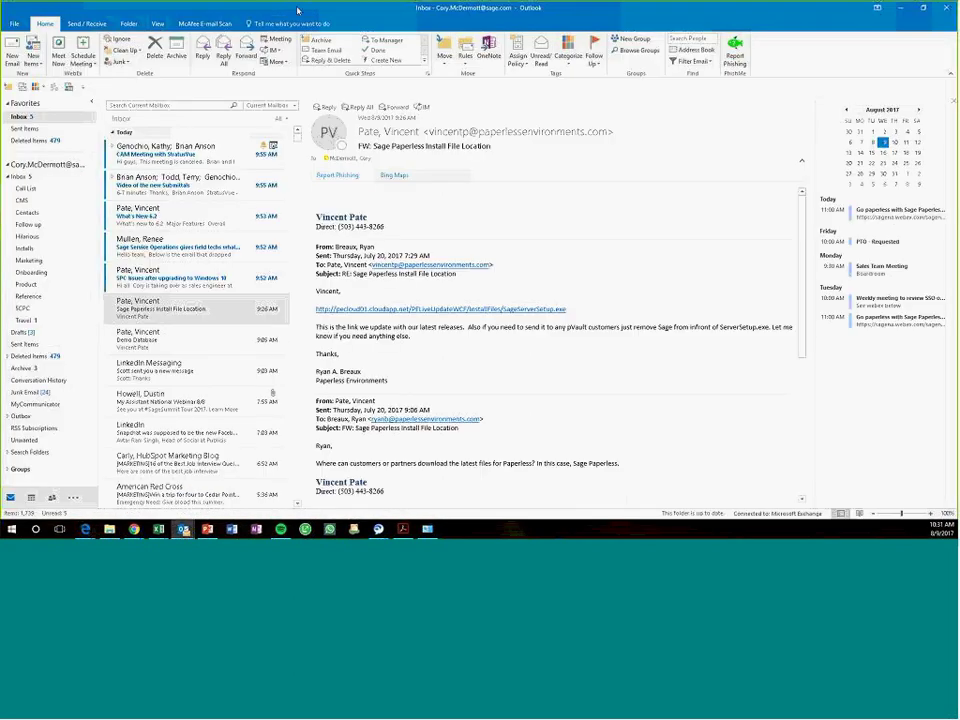
{"action": "key", "text": "alt+Tab"}
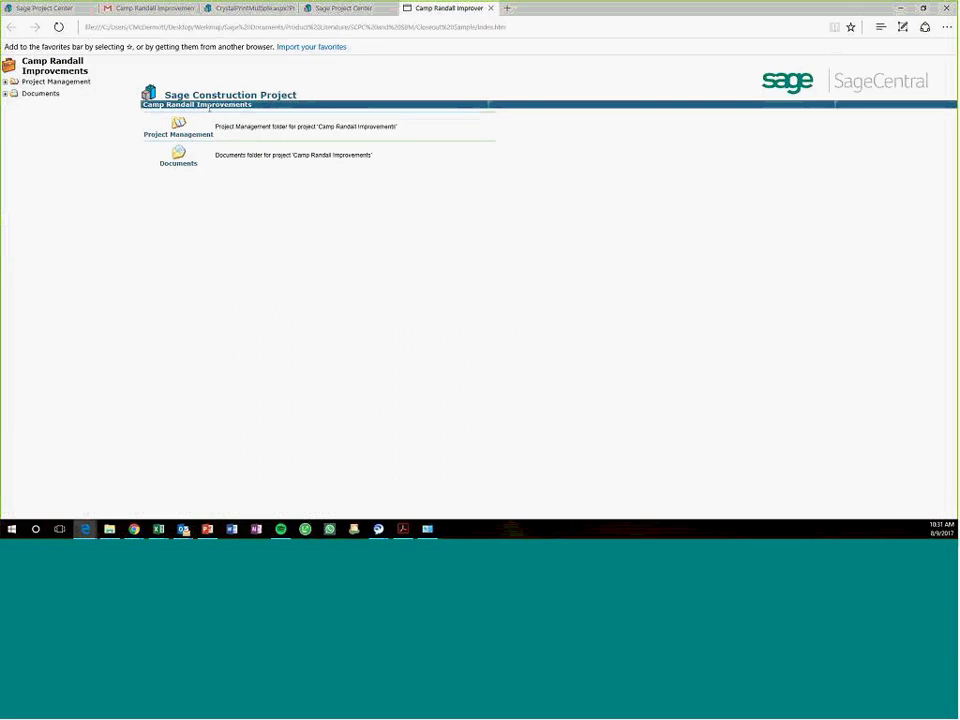
View the closeout's submittal packages for Divisions 05, 04 and 03, plus the OAC Meetings list under Meeting Minutes
{"action": "left_click", "coordinate": [6, 81]}
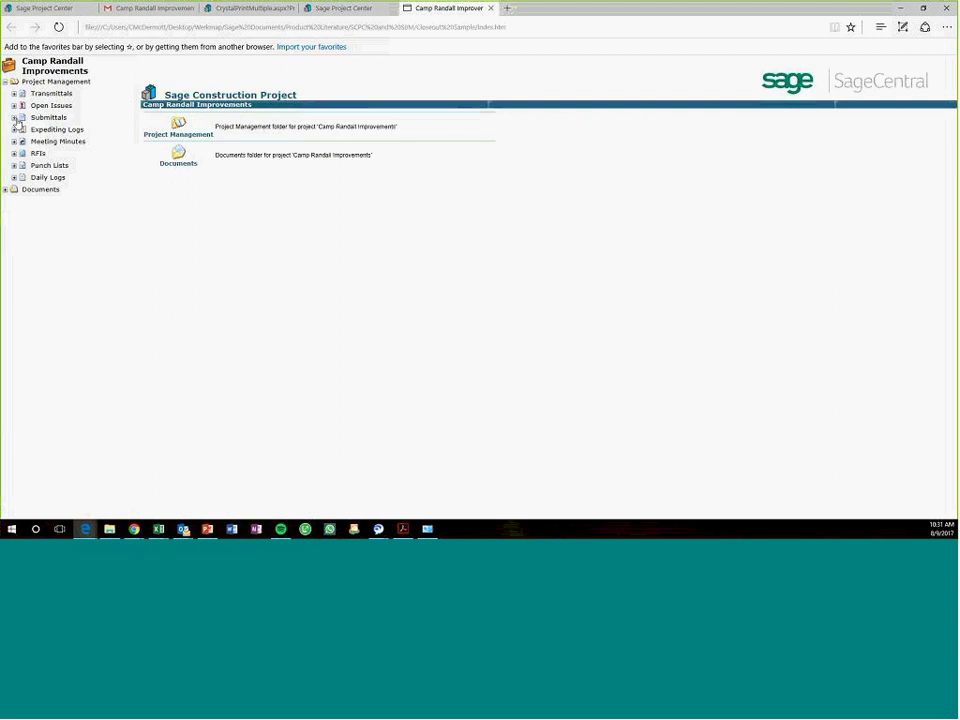
{"action": "left_click", "coordinate": [15, 119]}
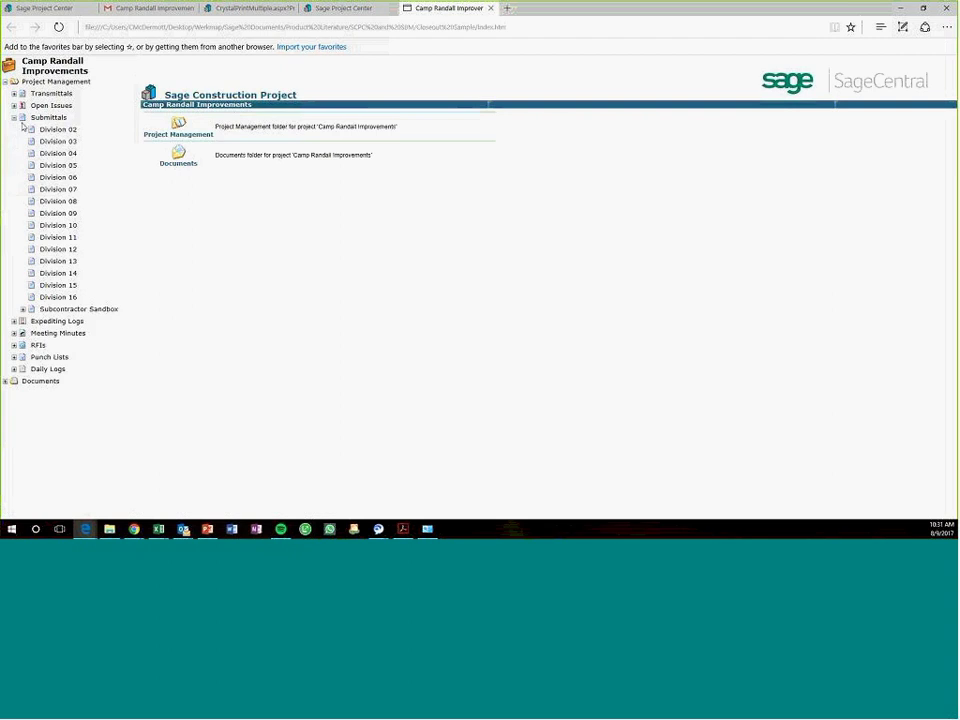
{"action": "left_click", "coordinate": [56, 168]}
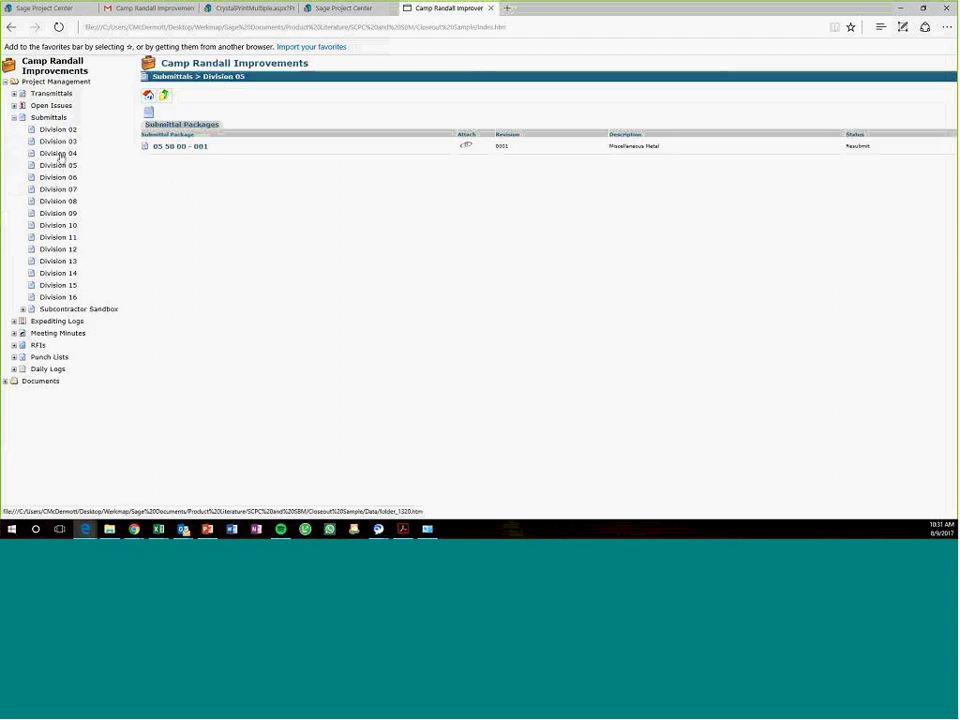
{"action": "left_click", "coordinate": [59, 153]}
{"action": "left_click", "coordinate": [58, 141]}
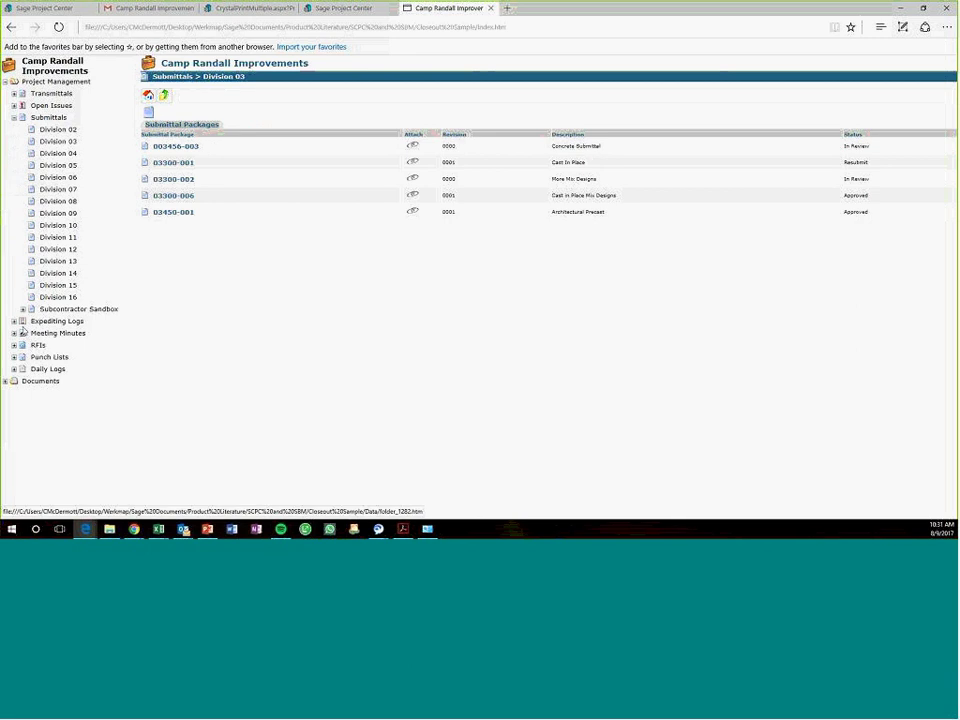
{"action": "left_click", "coordinate": [16, 333]}
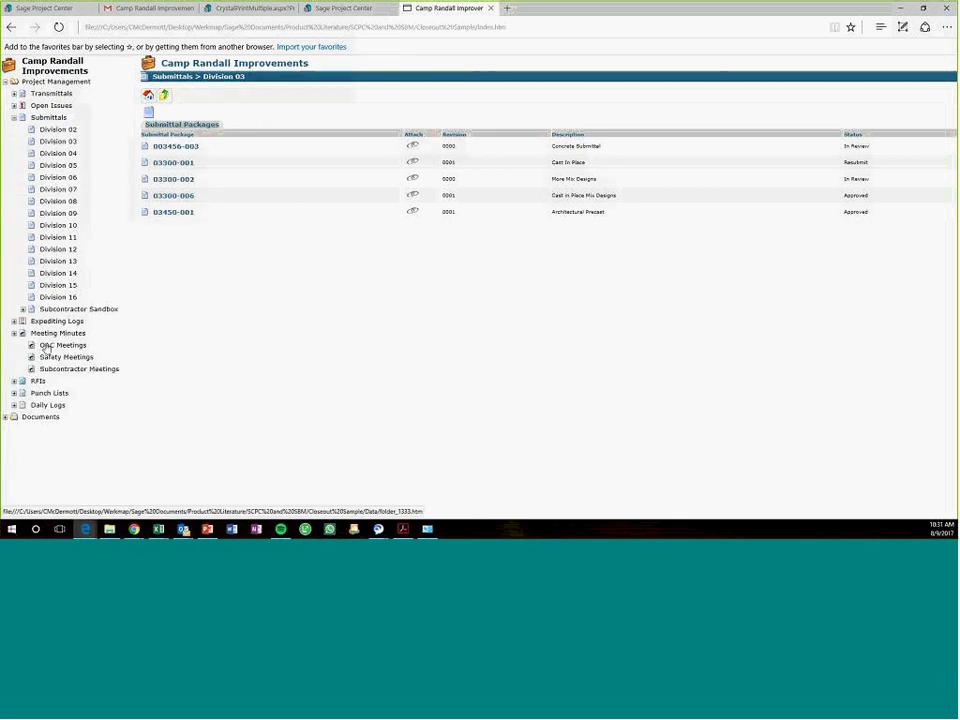
{"action": "left_click", "coordinate": [46, 346]}
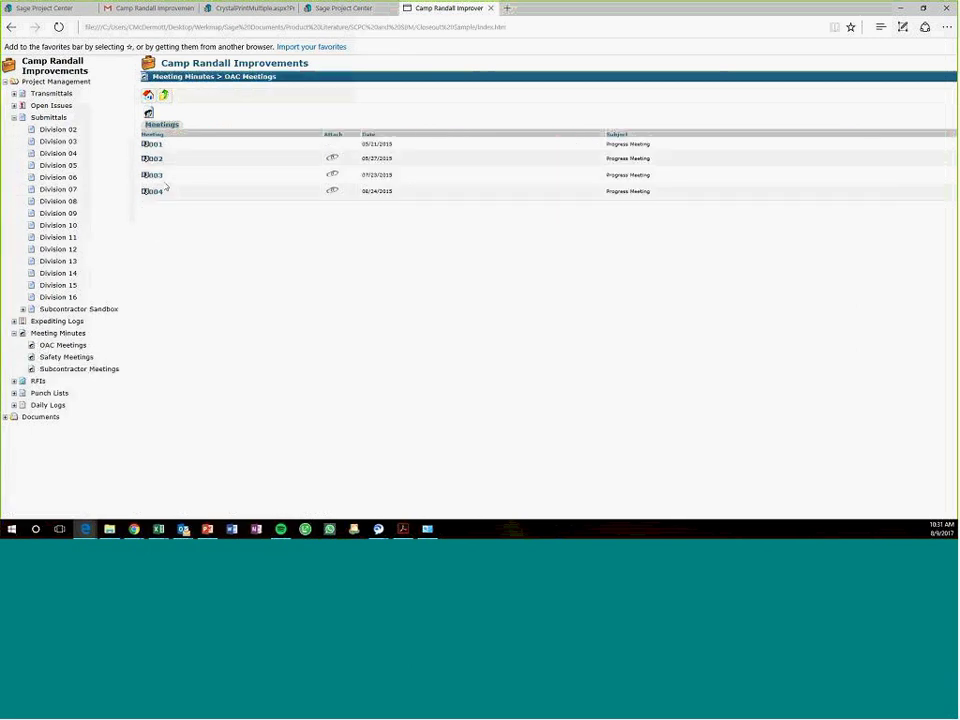
View the Architectural documents under Current Plans, inspect the revisions of drawing A02, and move the browser window out of the way
{"action": "left_click", "coordinate": [5, 417]}
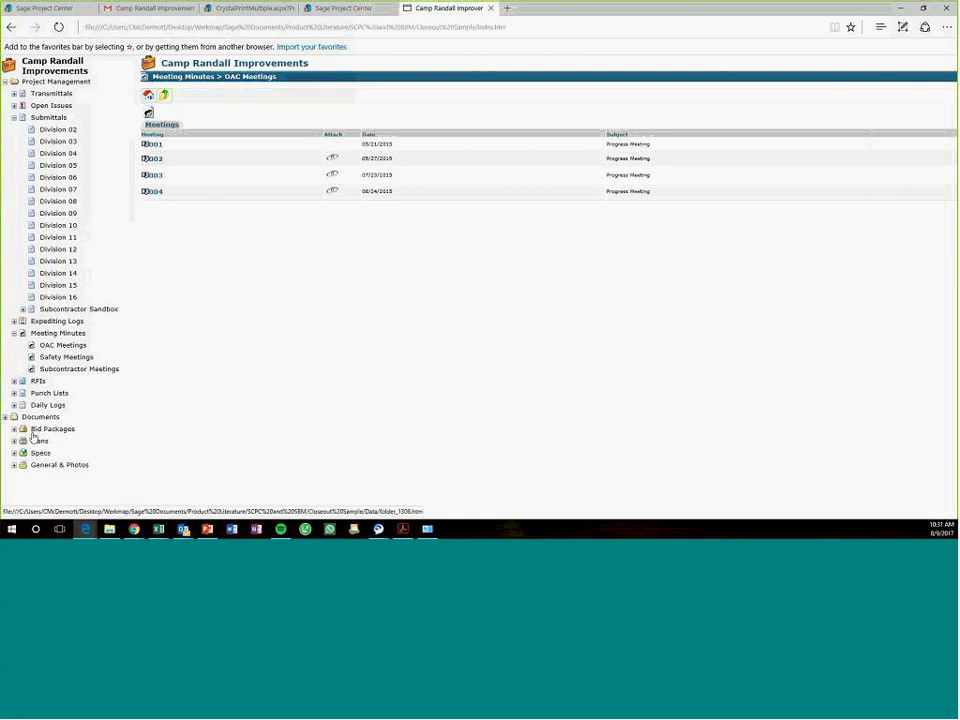
{"action": "left_click", "coordinate": [14, 441]}
{"action": "left_click", "coordinate": [23, 465]}
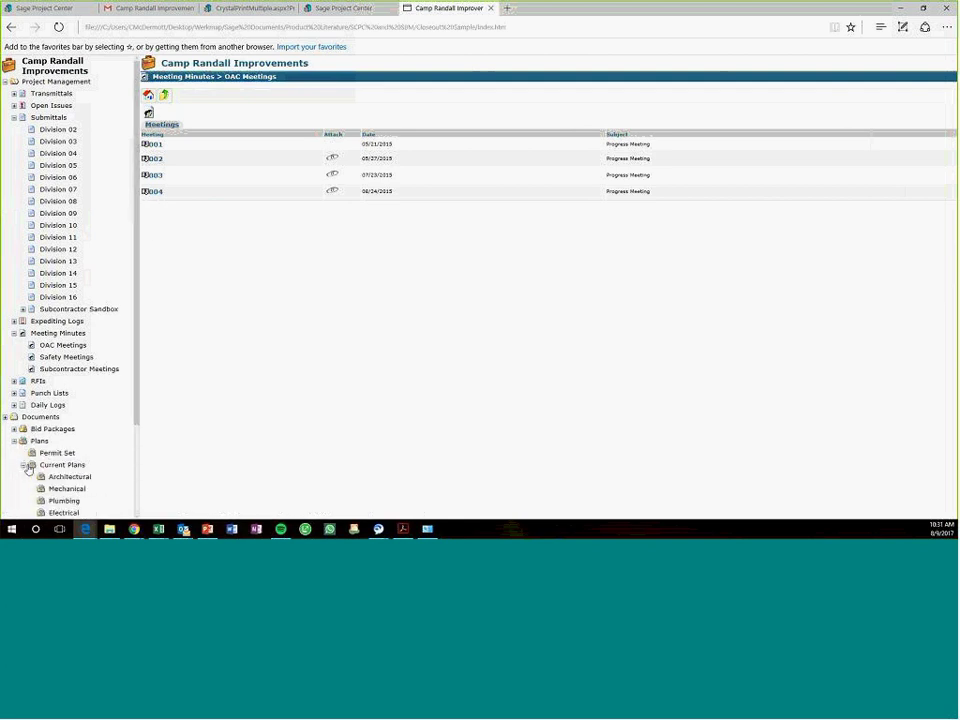
{"action": "scroll", "coordinate": [30, 469], "scroll_direction": "down", "scroll_amount": 2}
{"action": "left_click", "coordinate": [70, 364]}
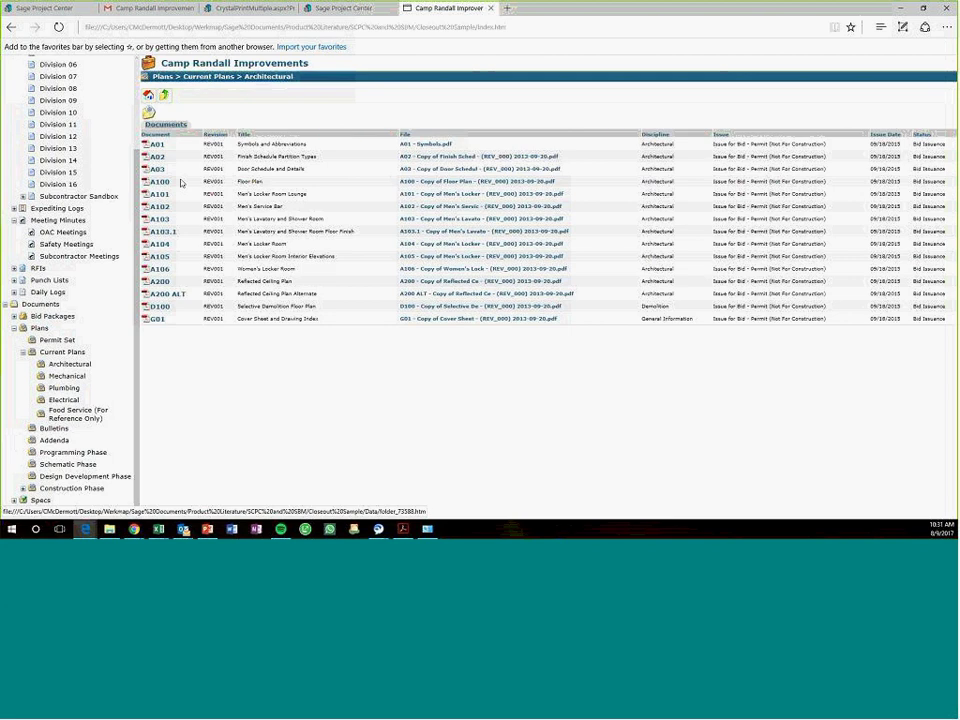
{"action": "left_click", "coordinate": [157, 157]}
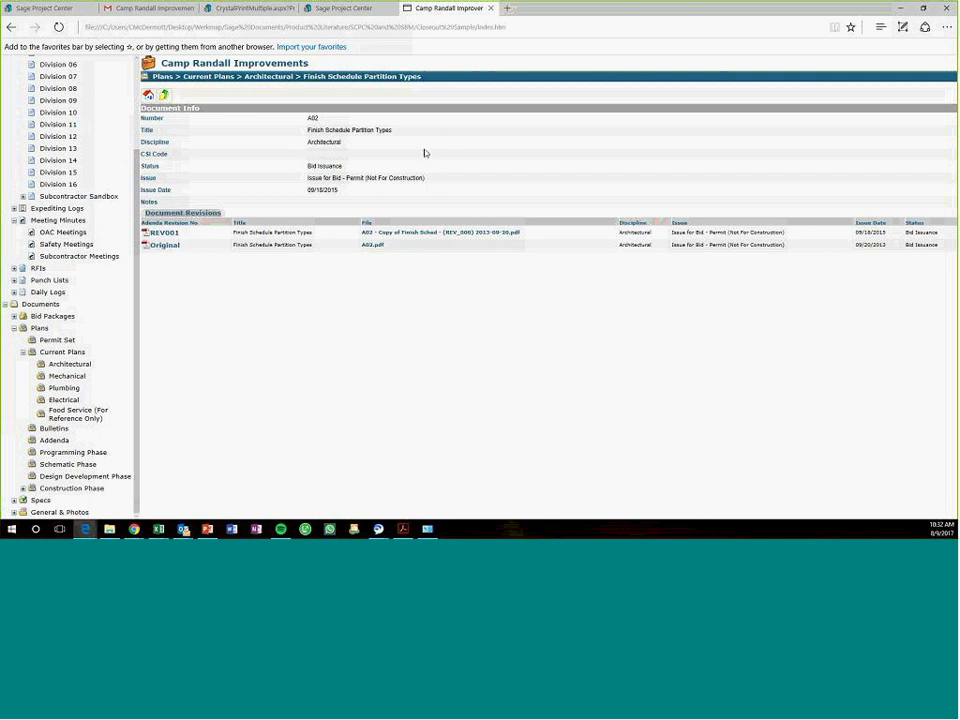
{"action": "left_click_drag", "start_coordinate": [544, 19], "coordinate": [0, 200]}
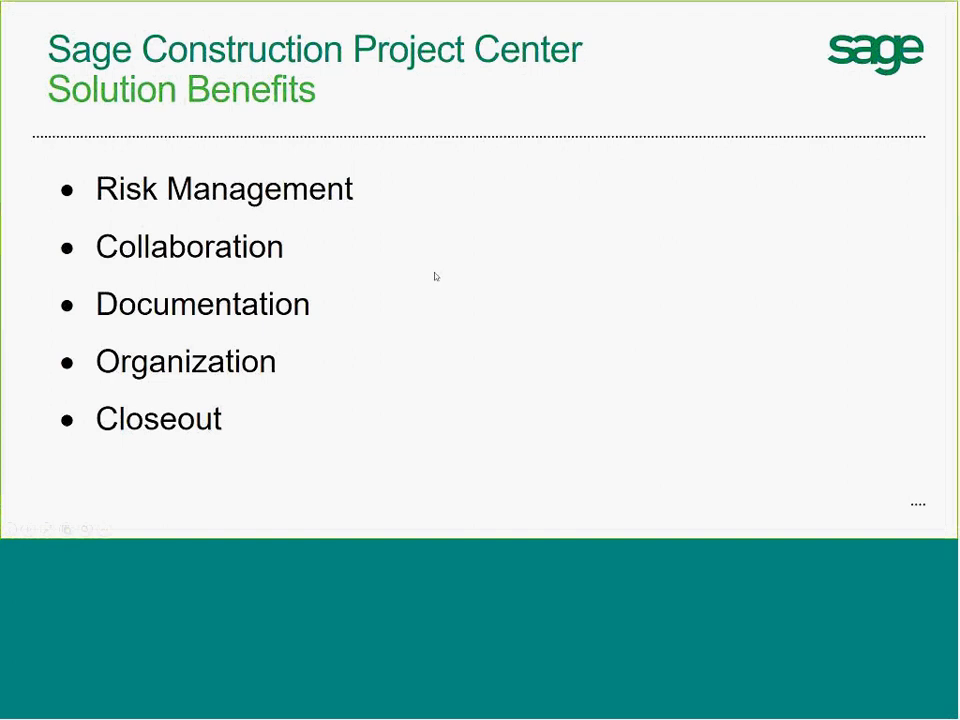
{"action": "key", "text": "Right"}
{"action": "key", "text": "Left"}
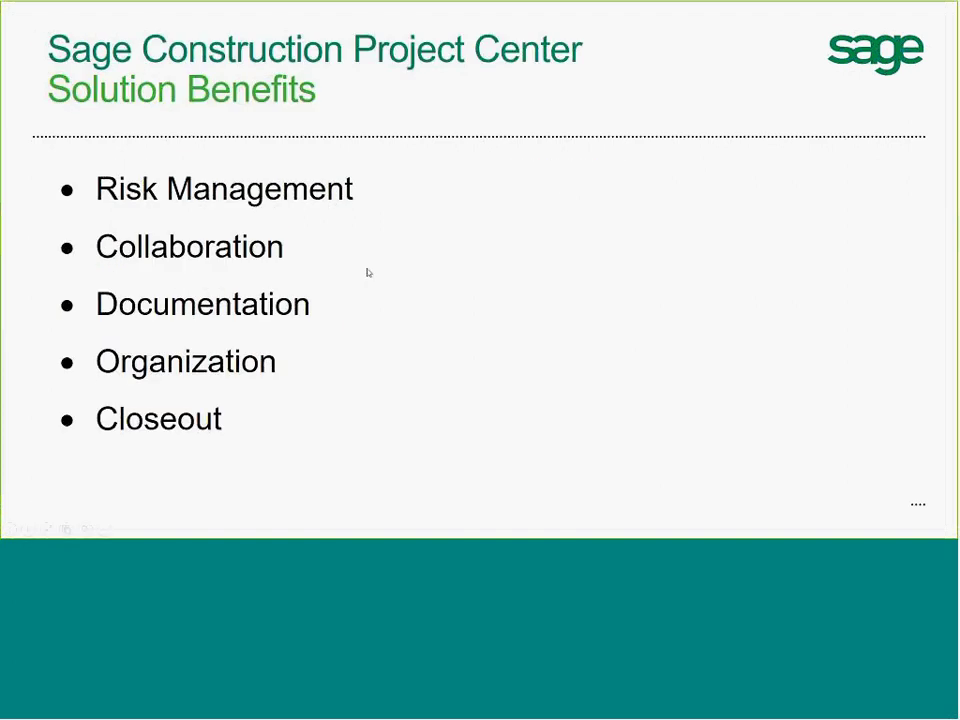